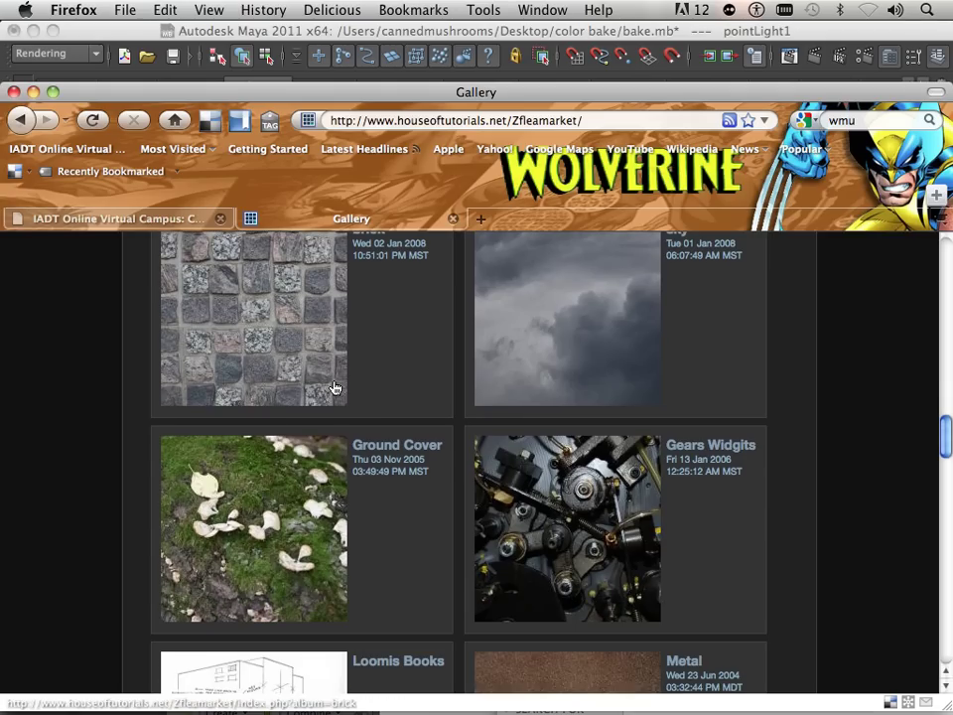
Browse the brick texture album, then return to the main texture gallery.
scroll(334, 389, up, 1)
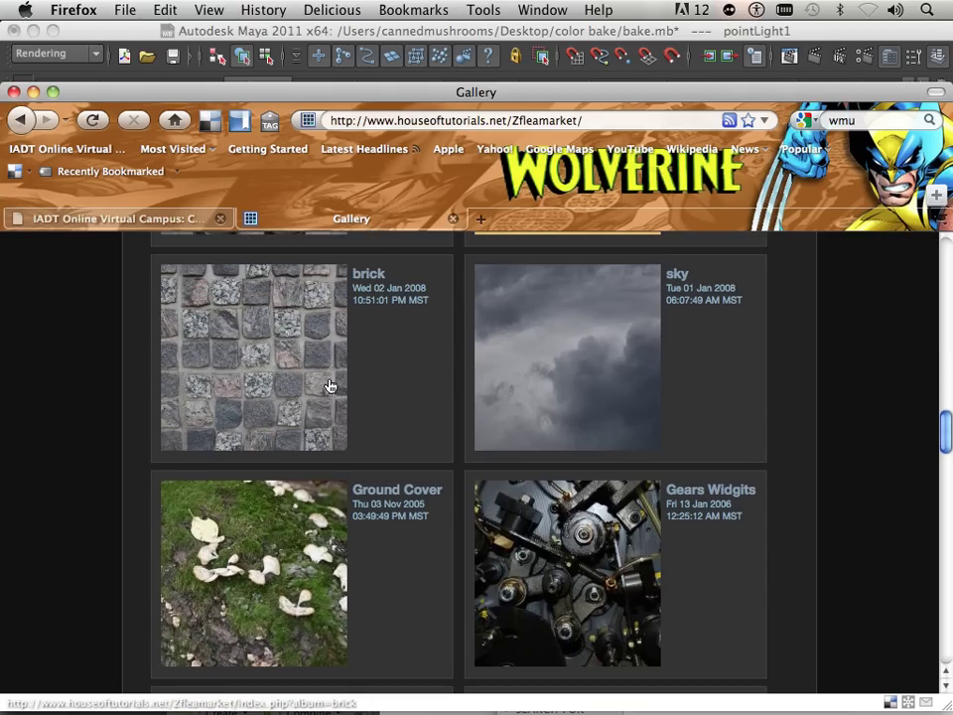
click(256, 357)
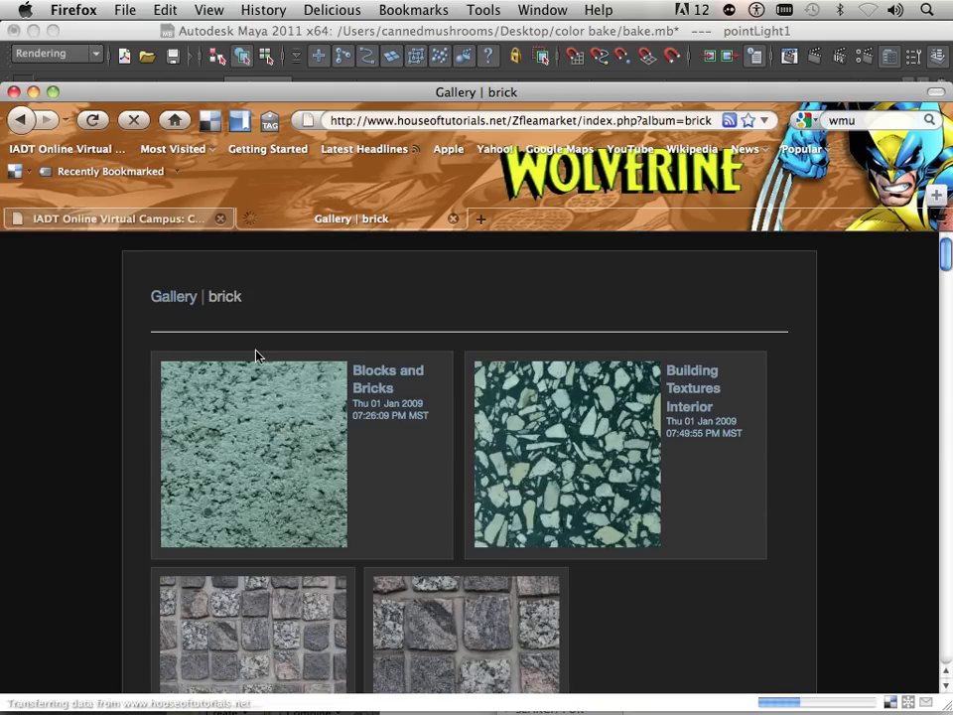
scroll(258, 360, down, 12)
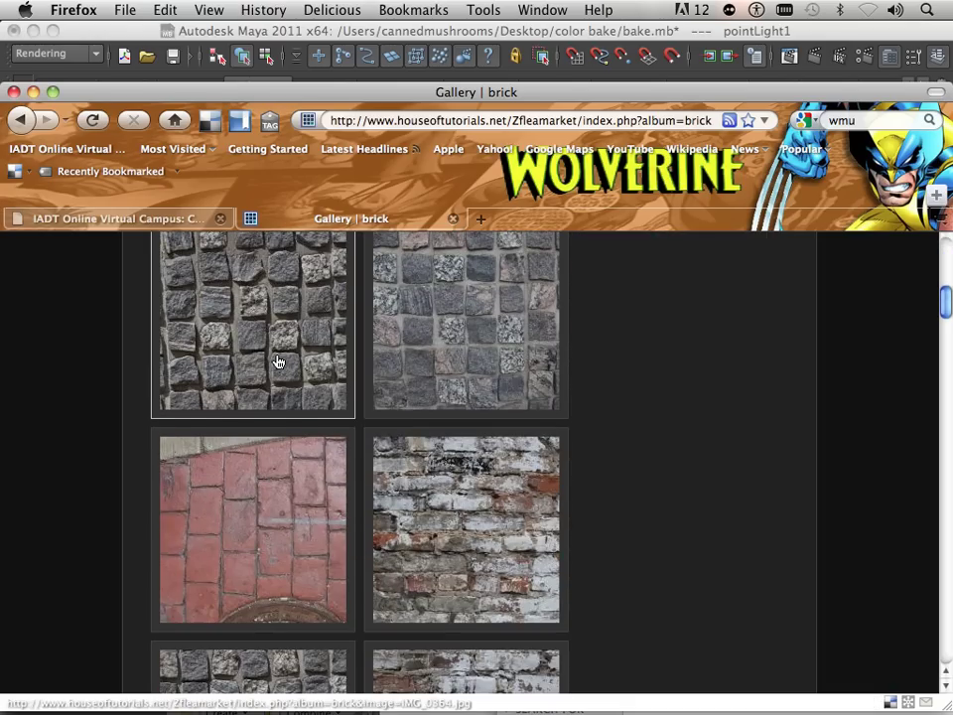
scroll(278, 363, down, 4)
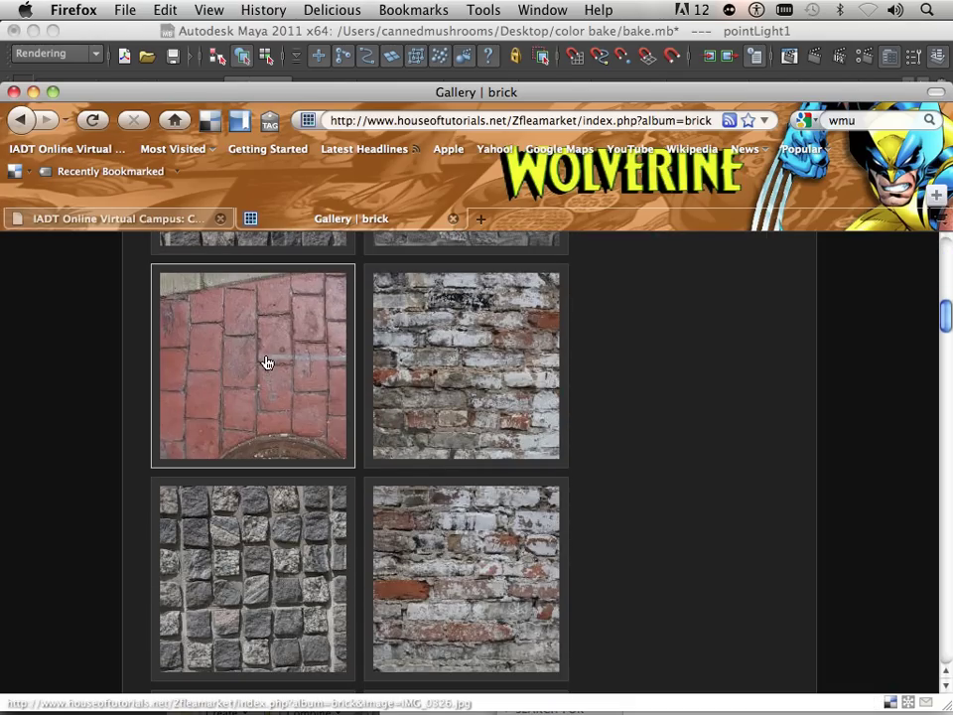
scroll(337, 407, down, 13)
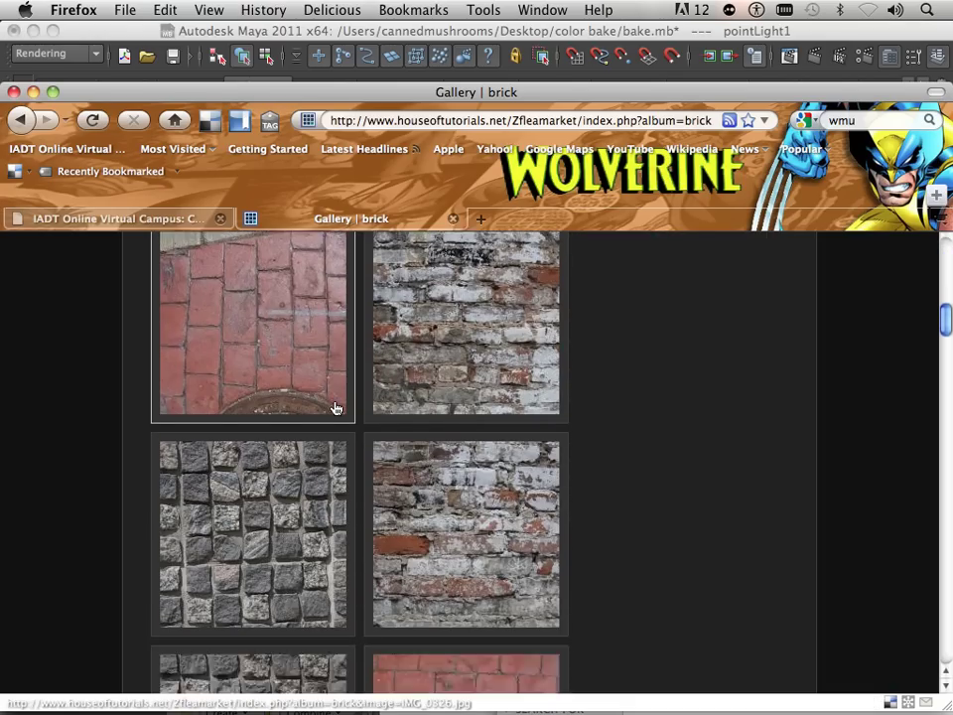
scroll(337, 407, down, 11)
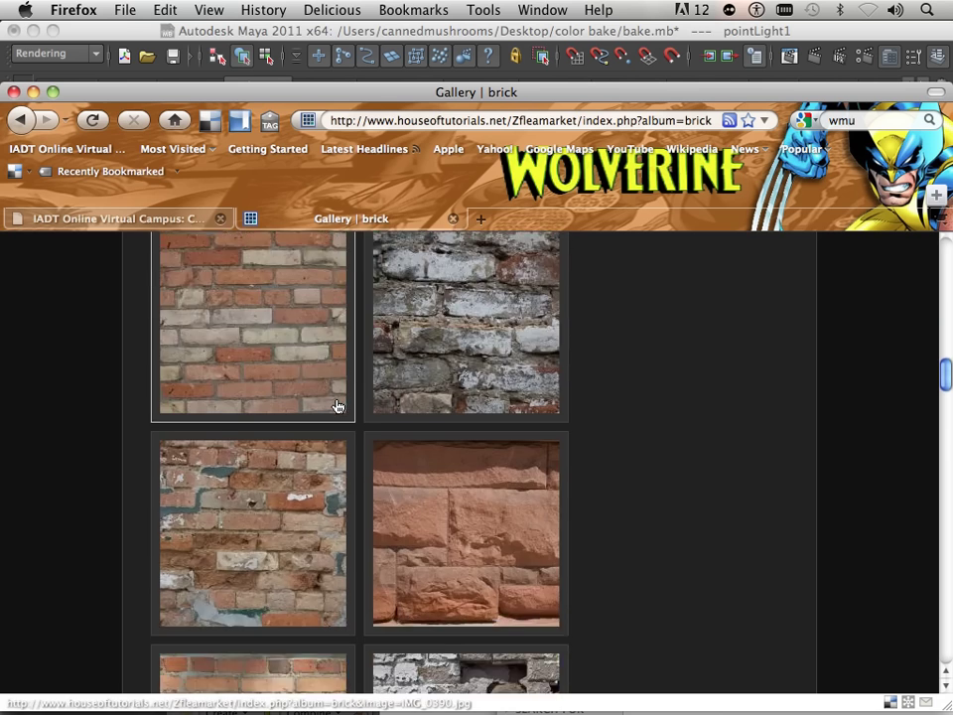
scroll(337, 405, down, 12)
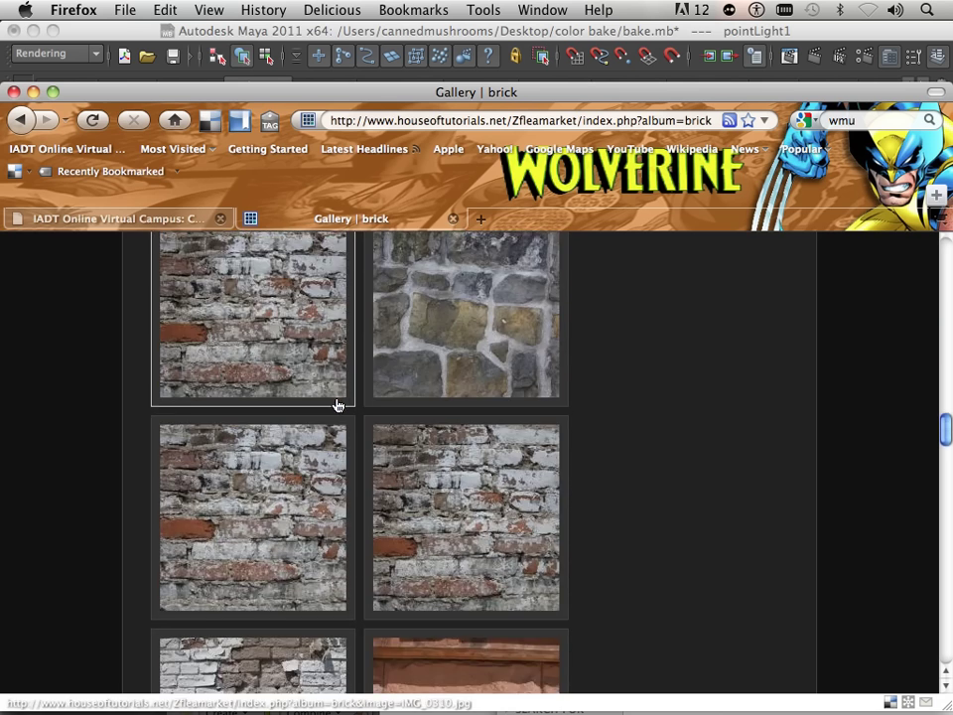
scroll(338, 405, down, 12)
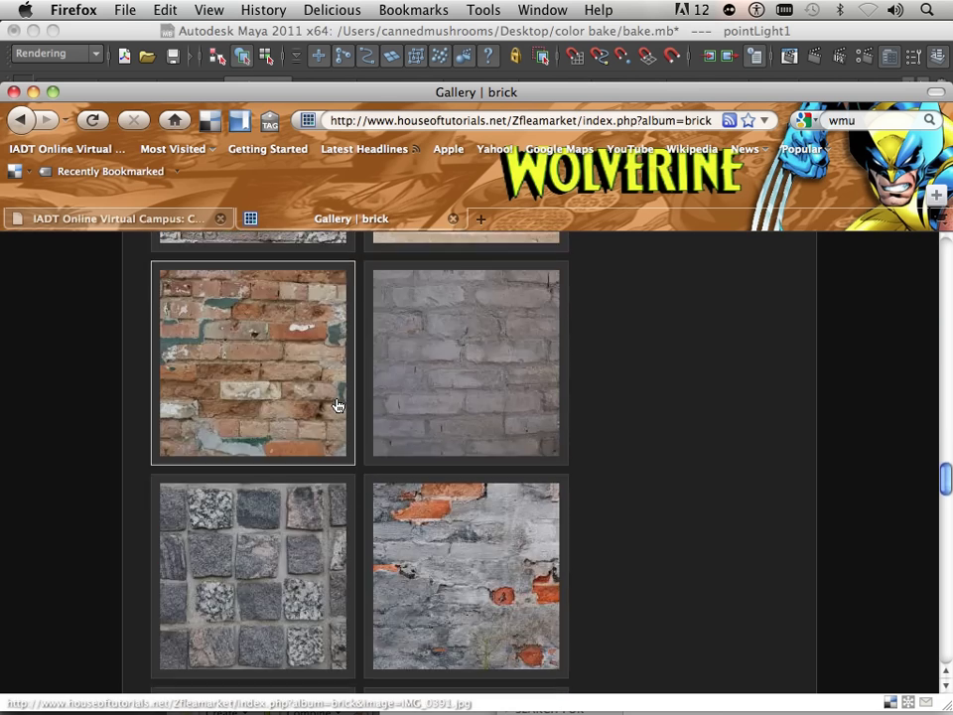
scroll(338, 405, down, 12)
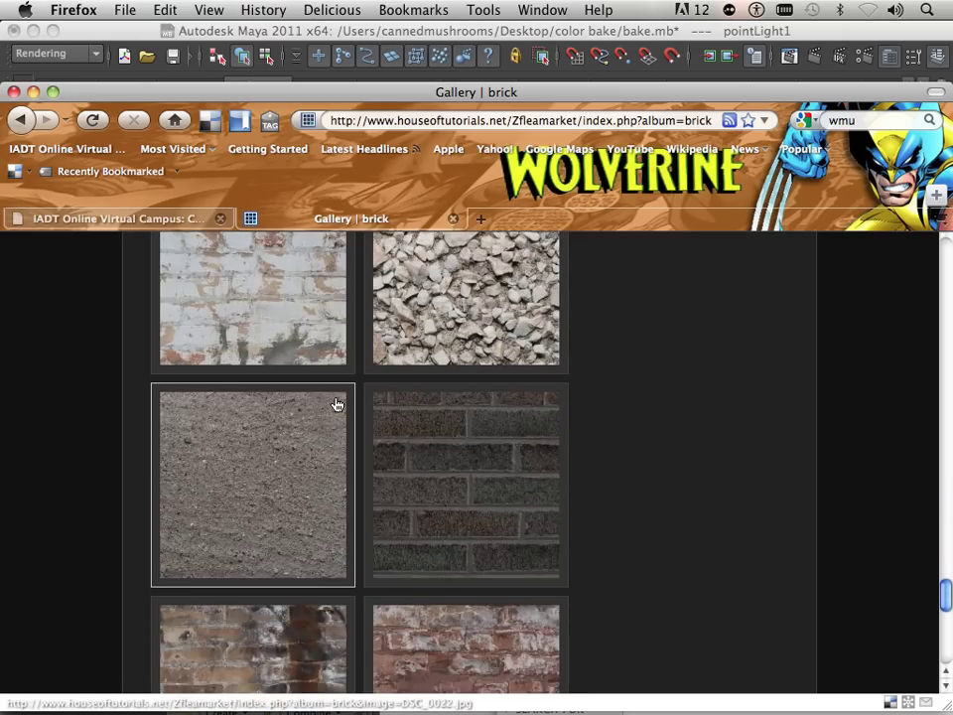
scroll(337, 405, down, 10)
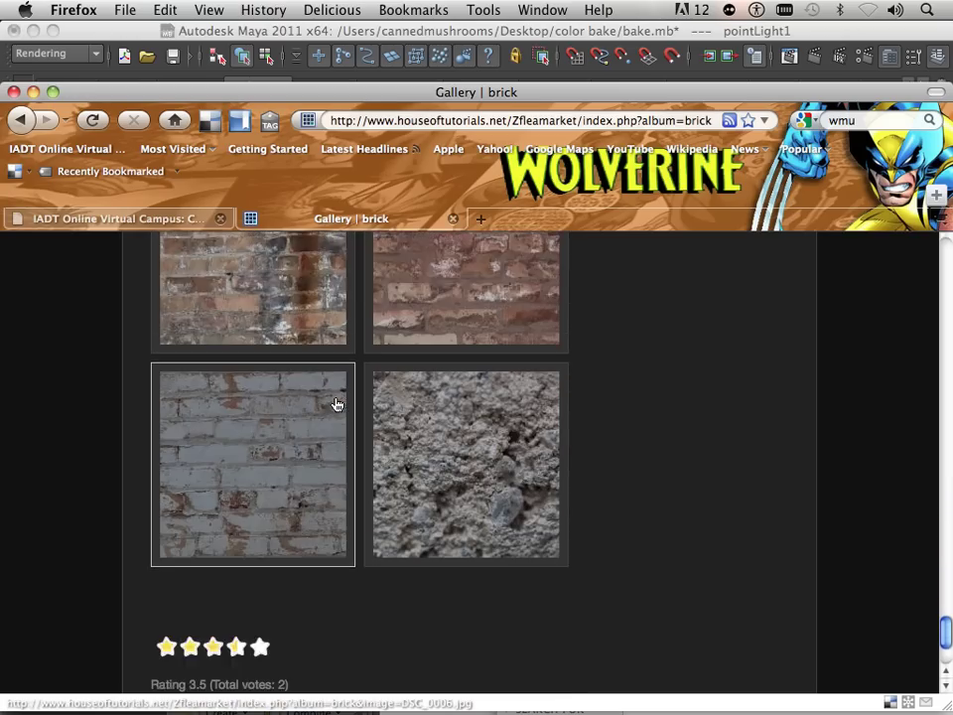
scroll(337, 405, down, 2)
click(19, 120)
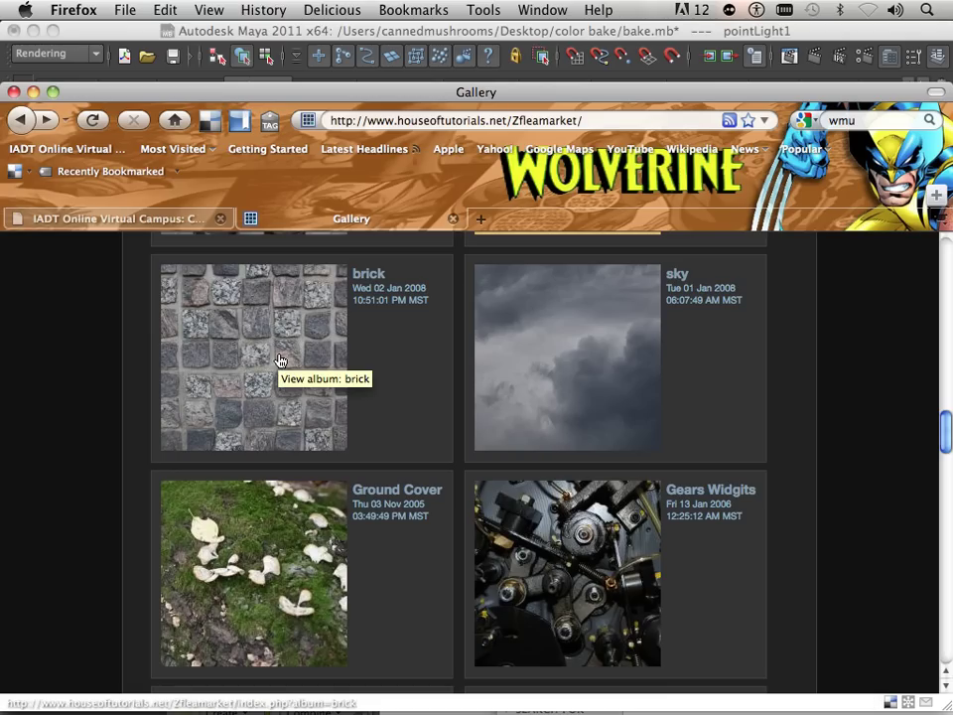
Open the Walls album and select the 'old brick wall' photo.
scroll(279, 360, up, 5)
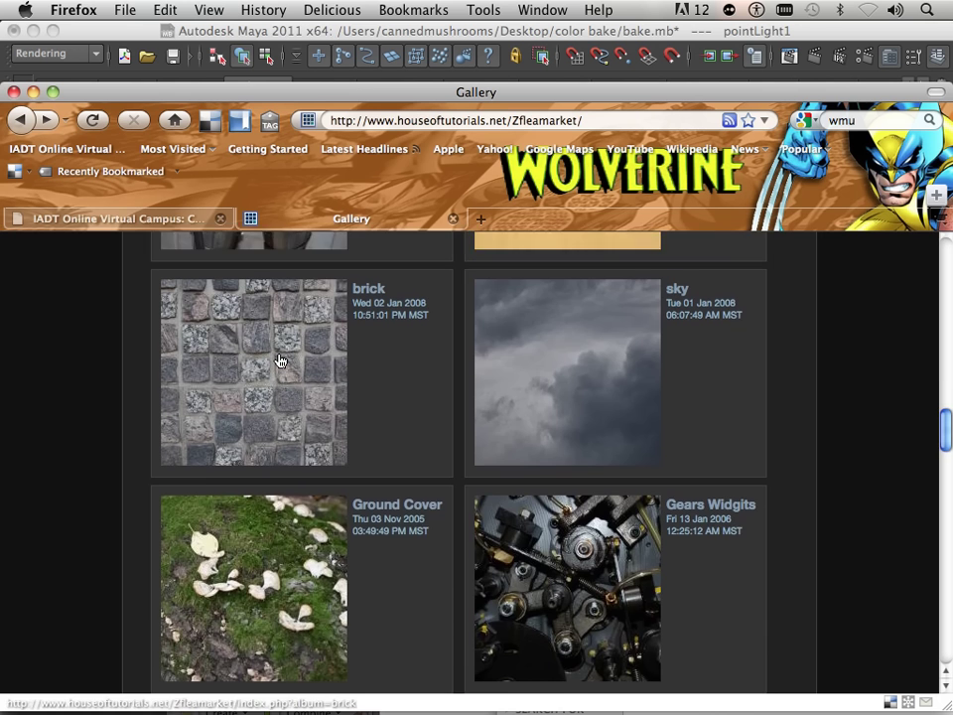
scroll(280, 361, up, 10)
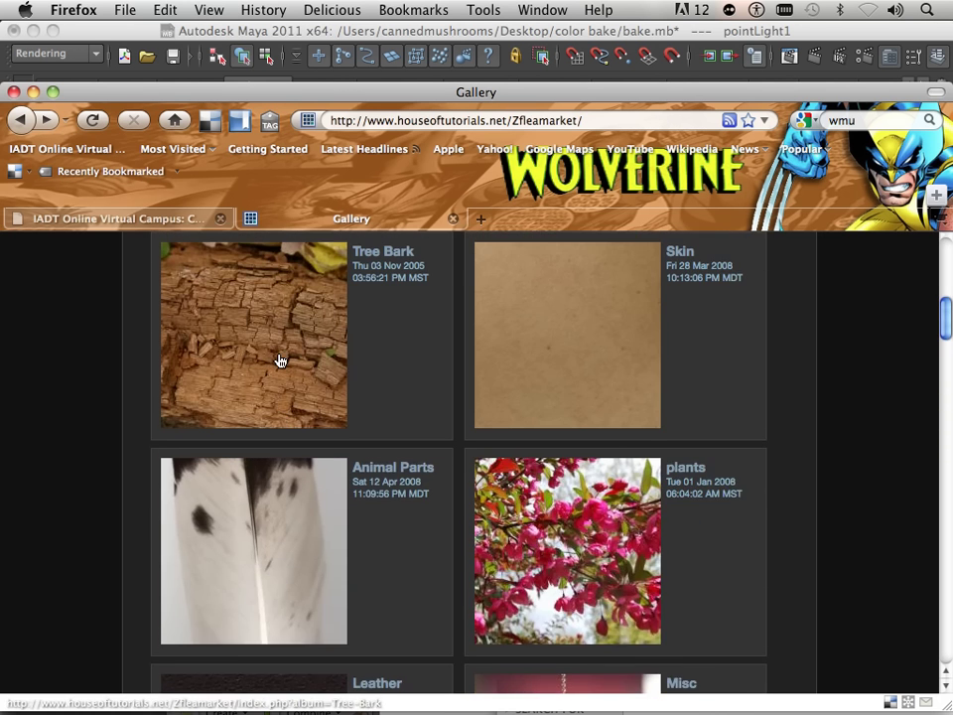
scroll(280, 360, up, 8)
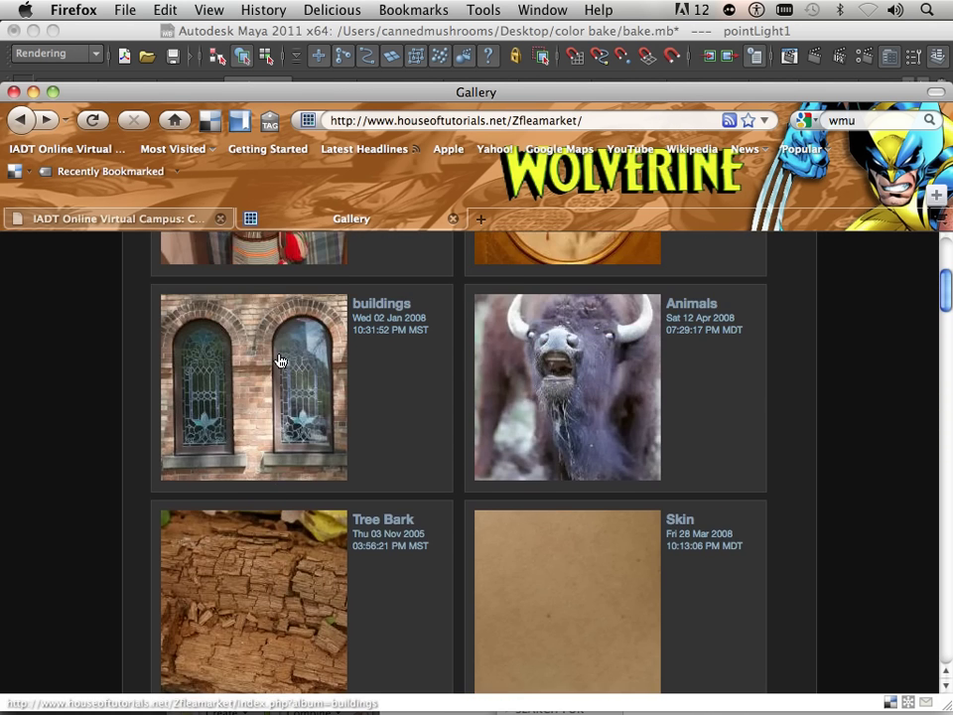
scroll(277, 361, up, 4)
scroll(307, 370, down, 15)
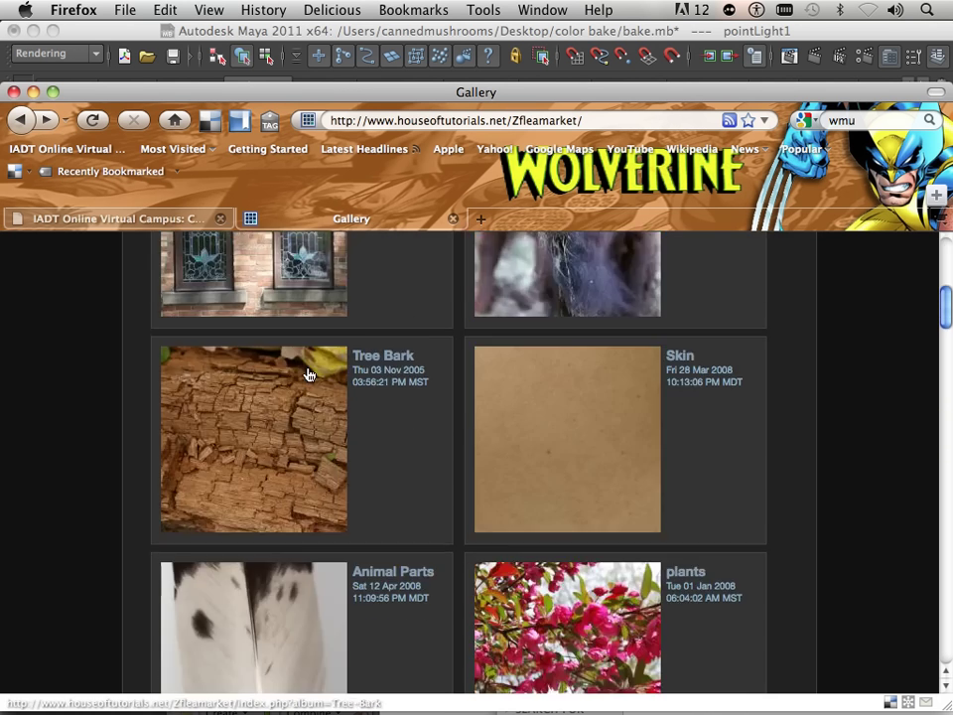
scroll(336, 383, down, 18)
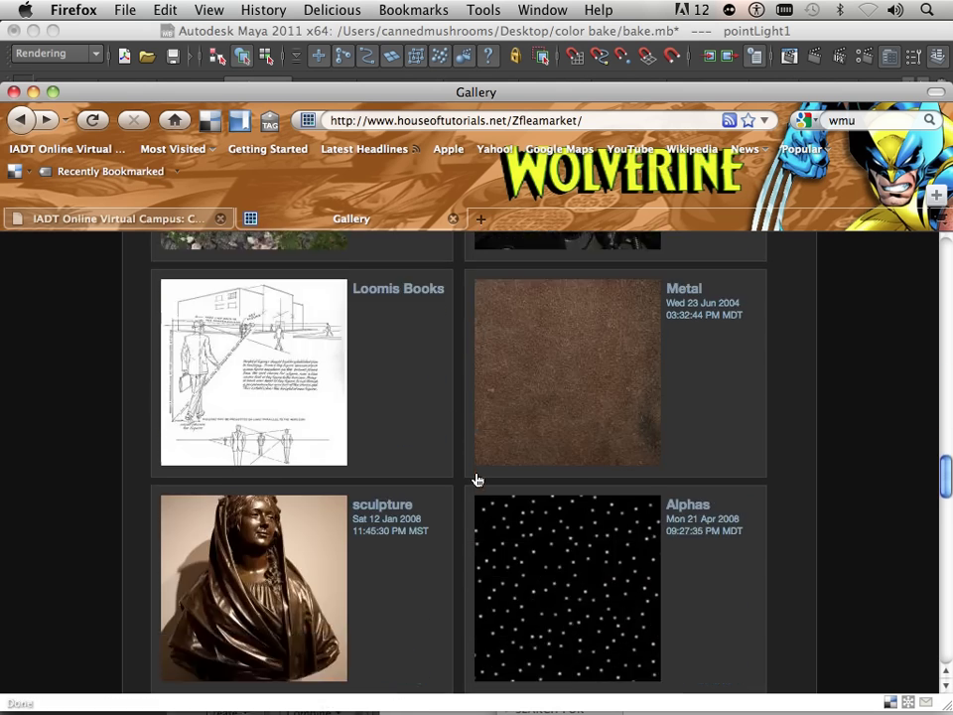
scroll(466, 479, down, 10)
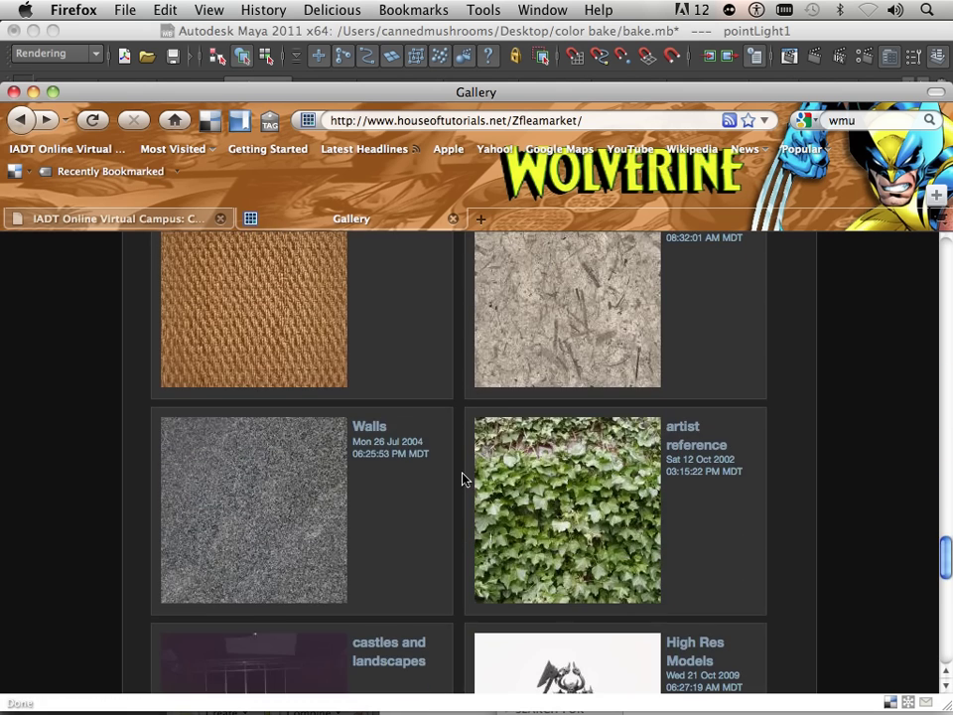
click(309, 473)
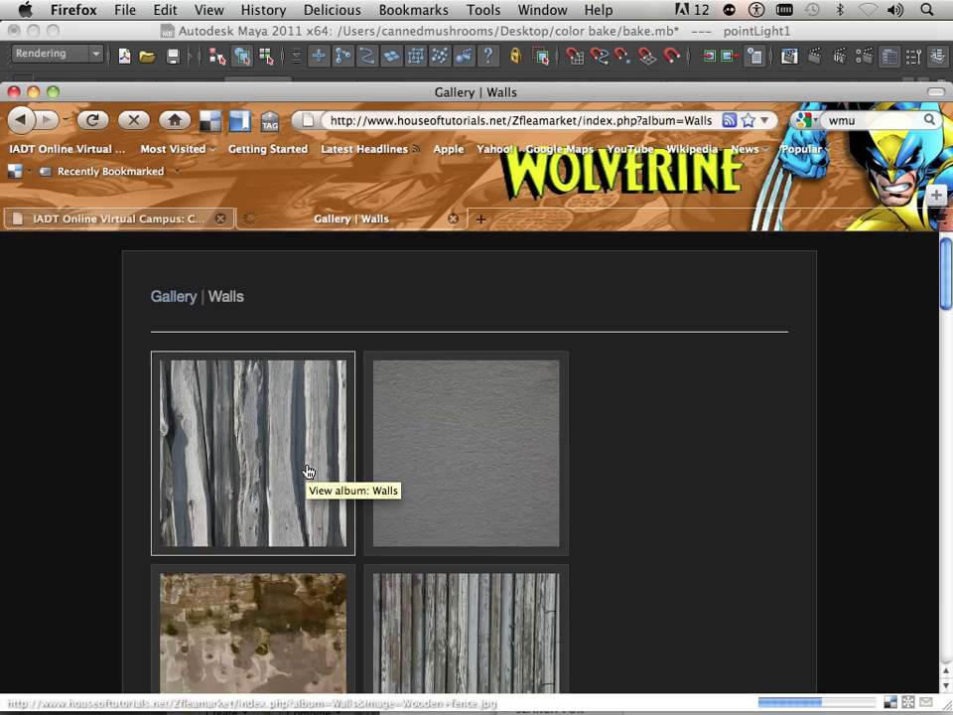
scroll(309, 470, down, 5)
scroll(309, 469, down, 15)
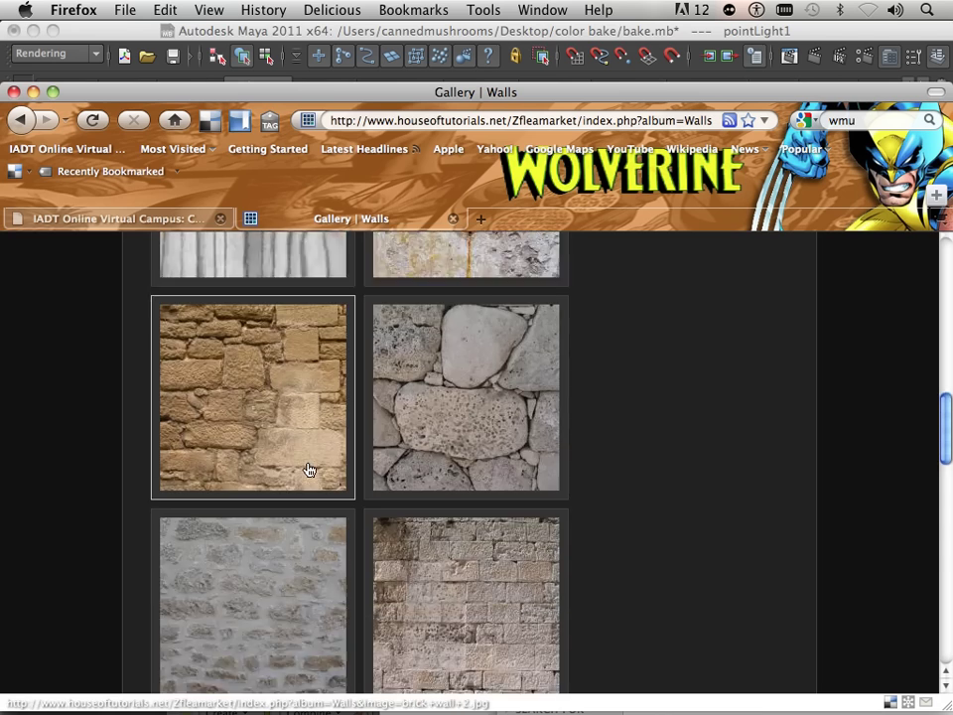
scroll(309, 470, down, 8)
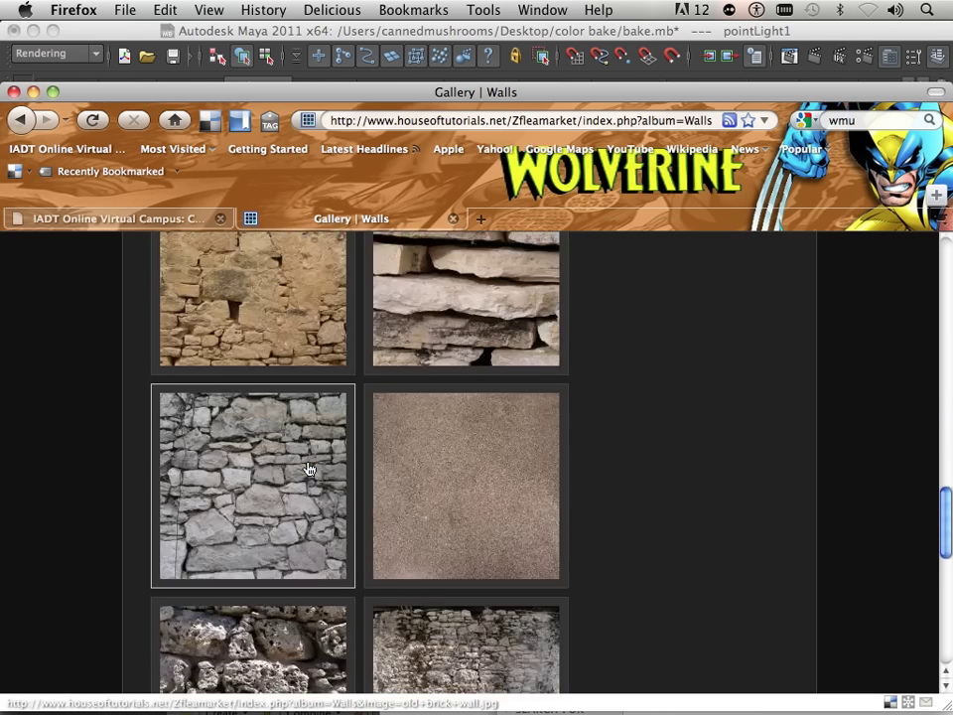
scroll(309, 469, down, 2)
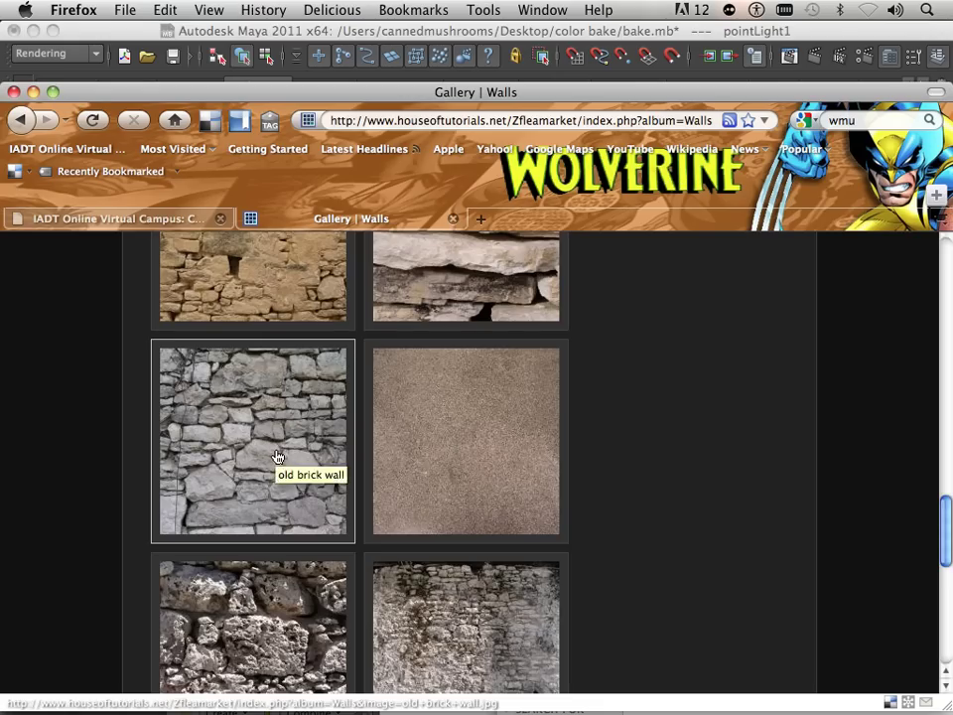
click(277, 457)
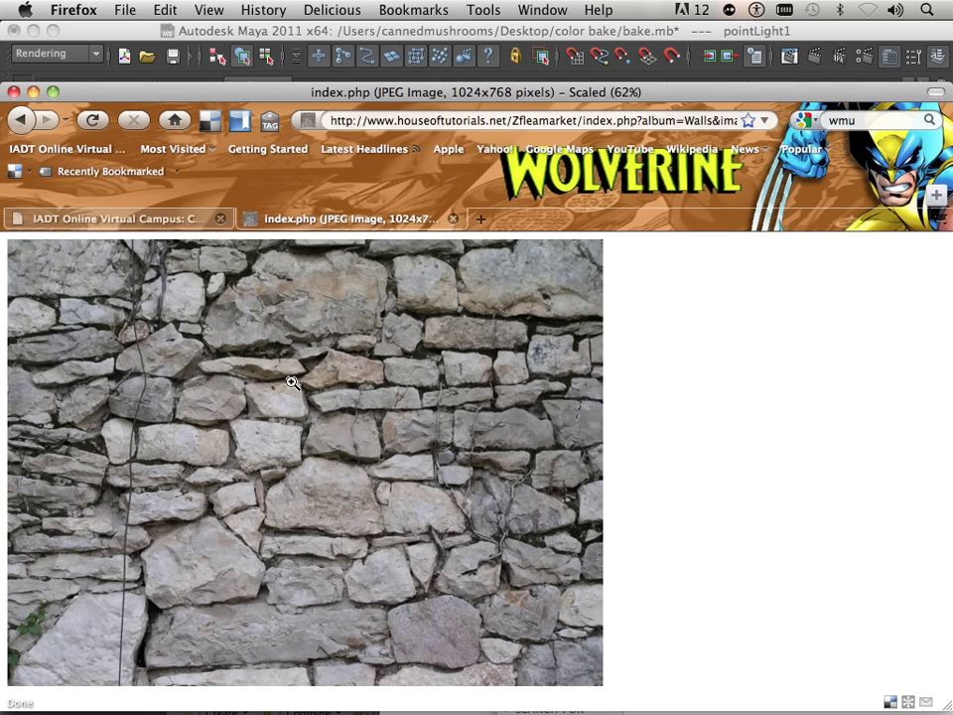
View the 'old brick wall' photo at full 1024x768 size and copy the image.
click(294, 384)
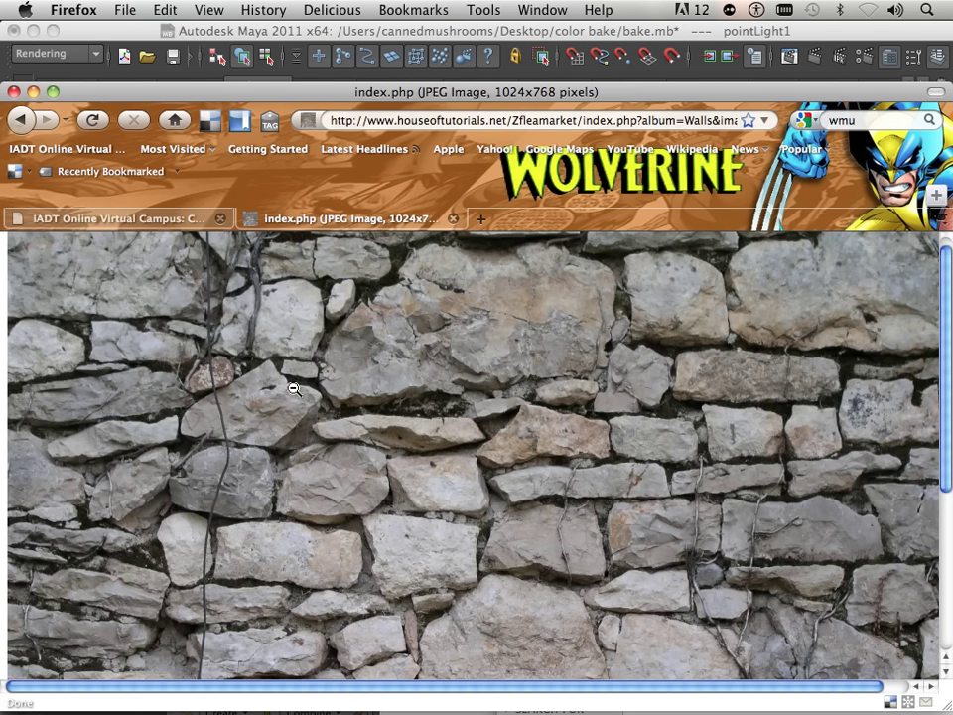
right_click(346, 436)
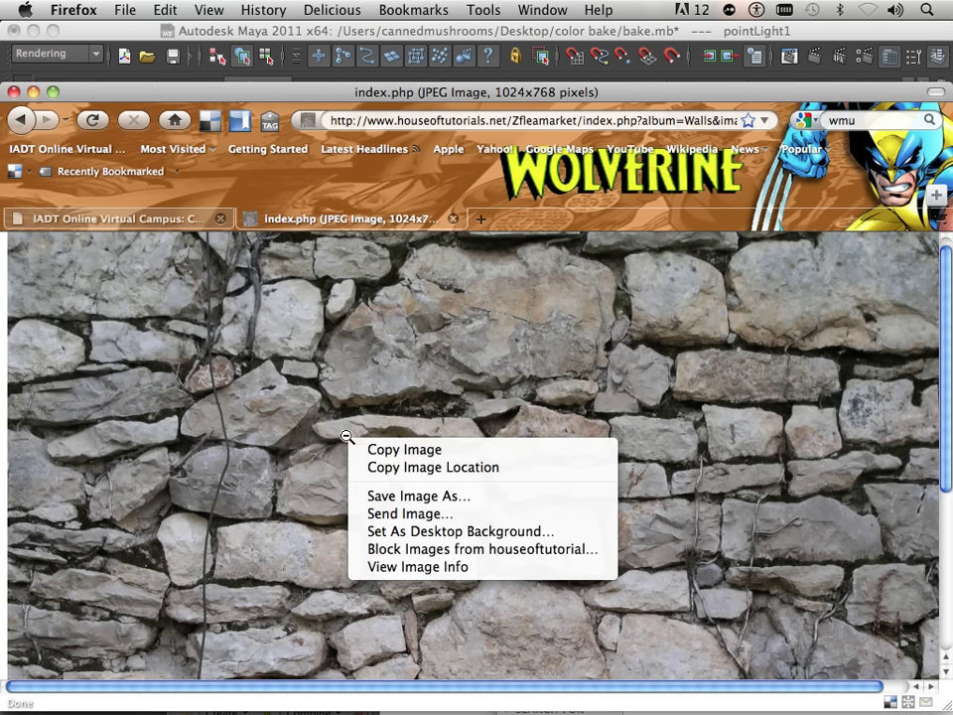
click(373, 449)
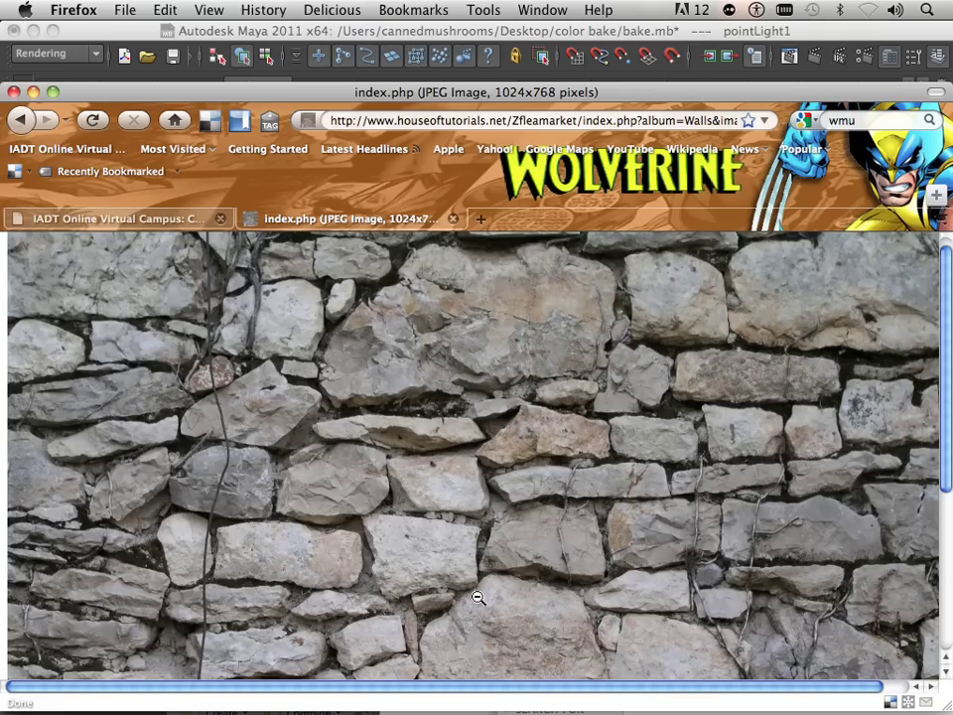
mouse_move(724, 700)
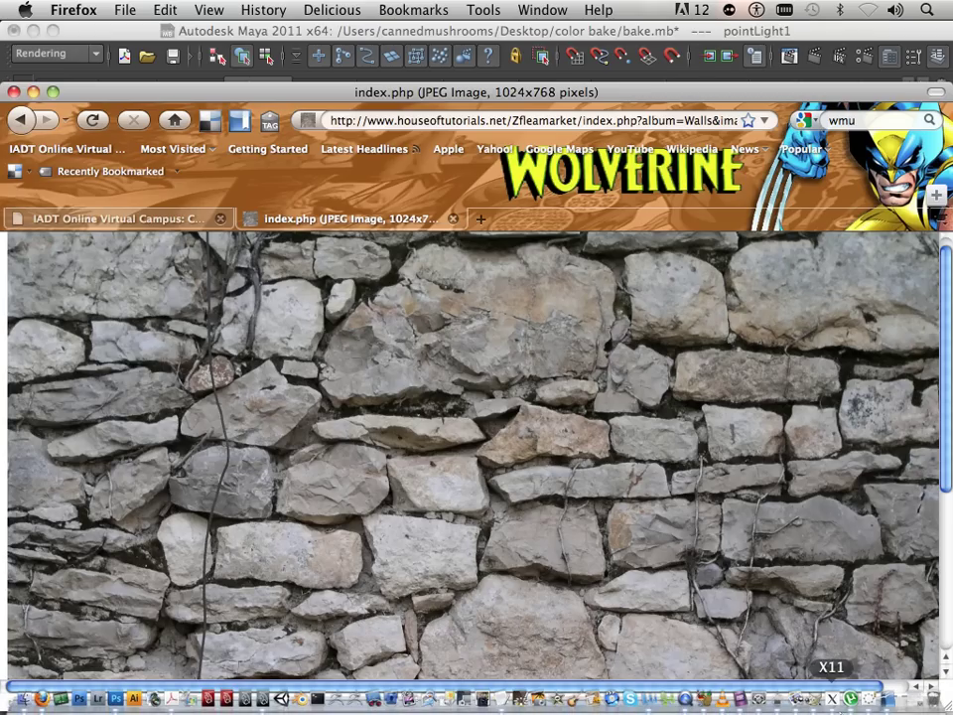
Switch to GIMP and close the metal_bump_nm2.tif normal-map image.
click(836, 701)
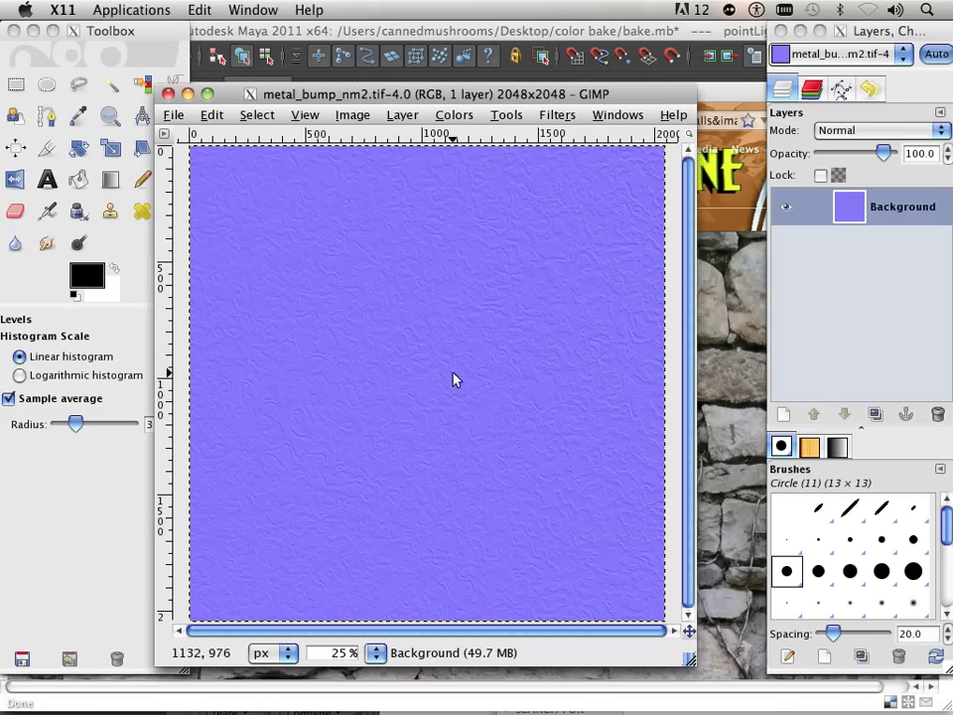
click(172, 116)
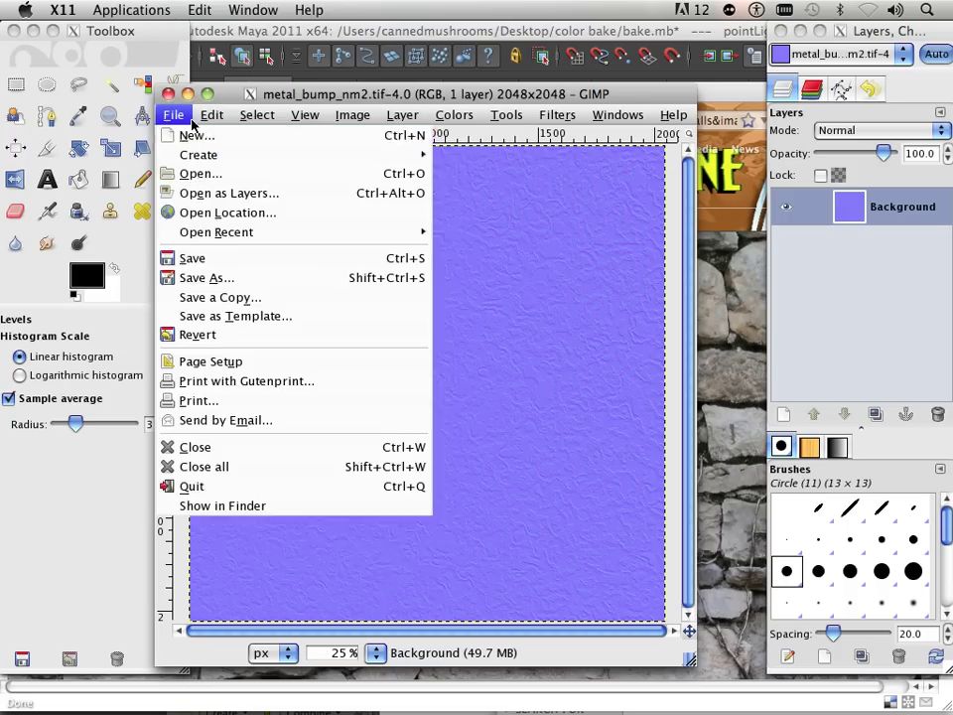
mouse_move(212, 115)
click(257, 193)
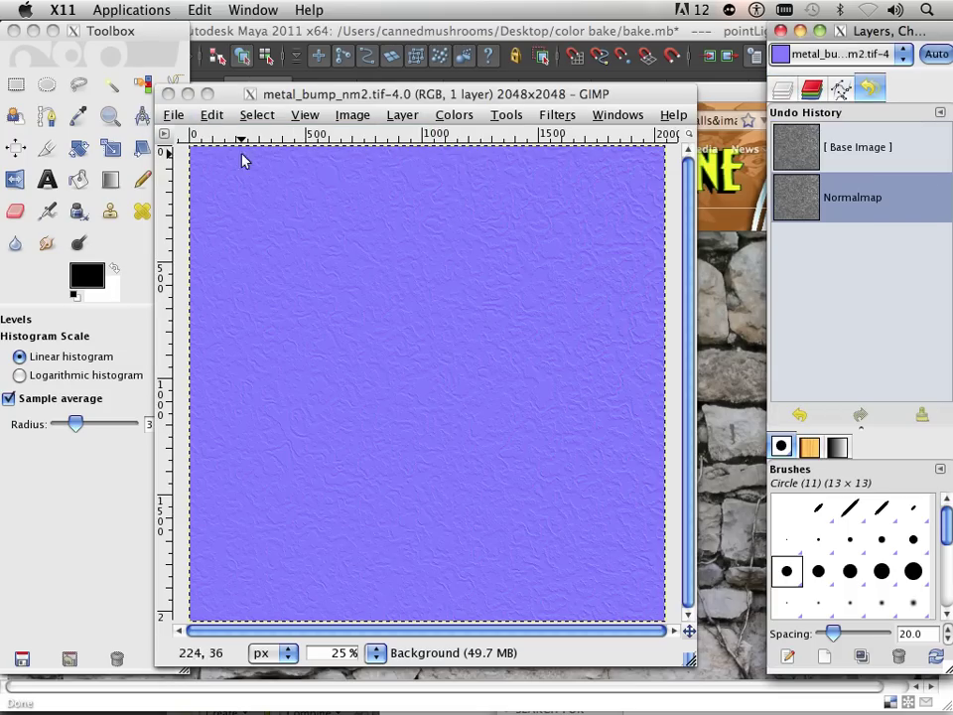
click(174, 115)
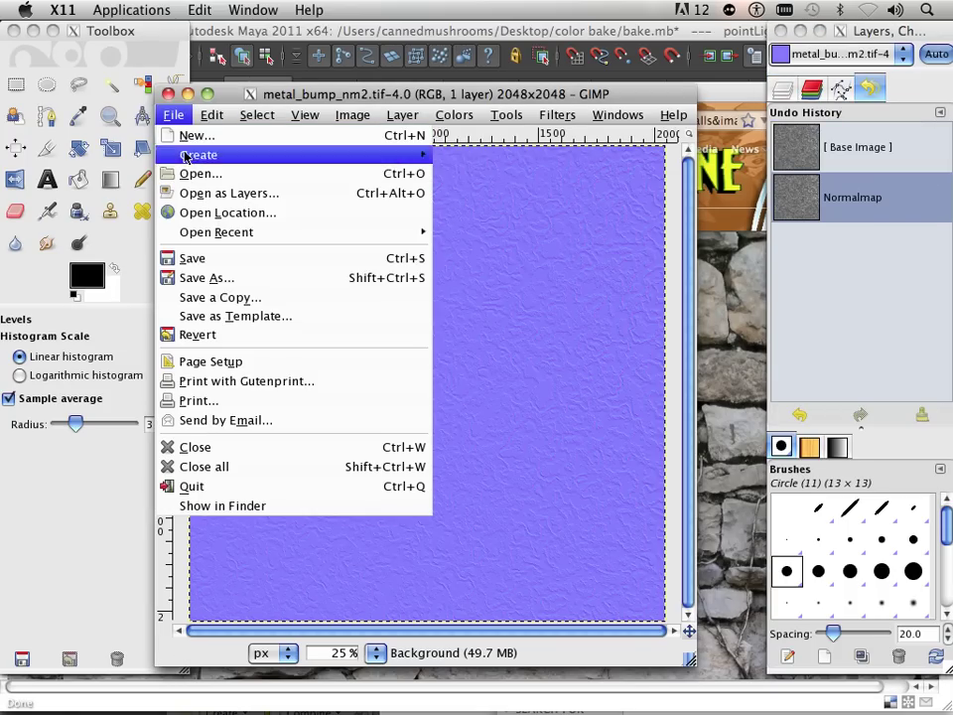
click(478, 283)
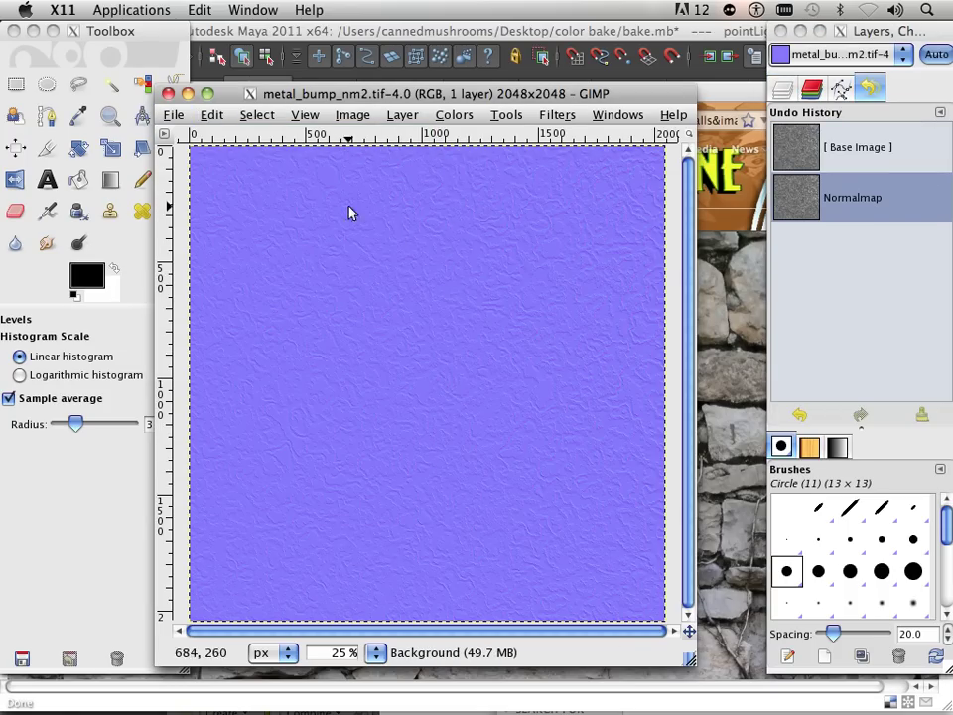
click(168, 95)
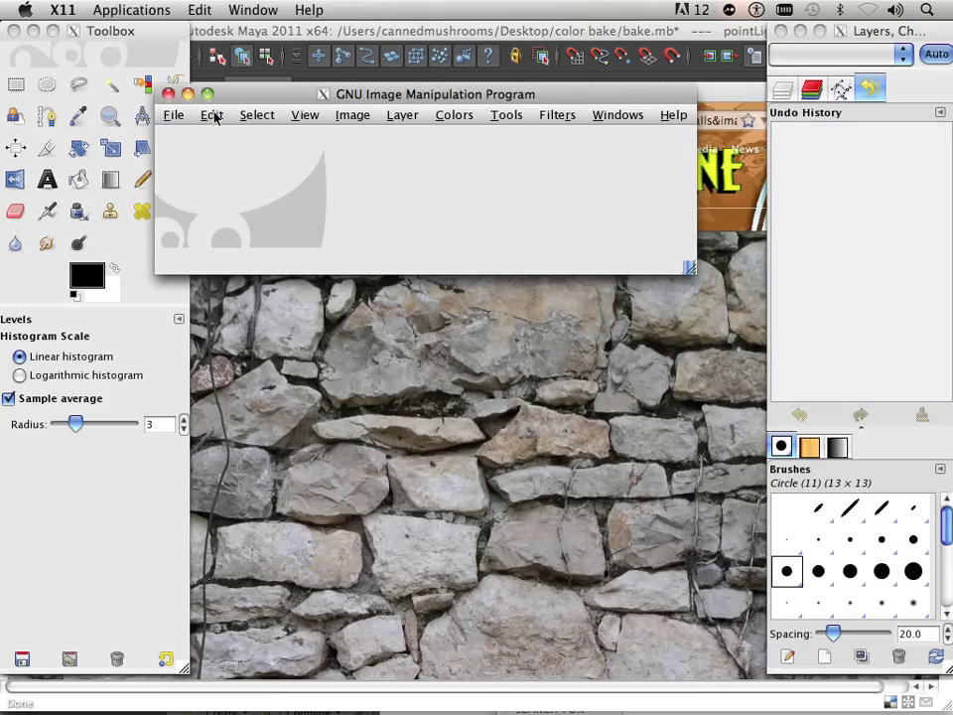
Paste the copied stone-wall photo as a new image and rearrange the image window and dock.
click(210, 118)
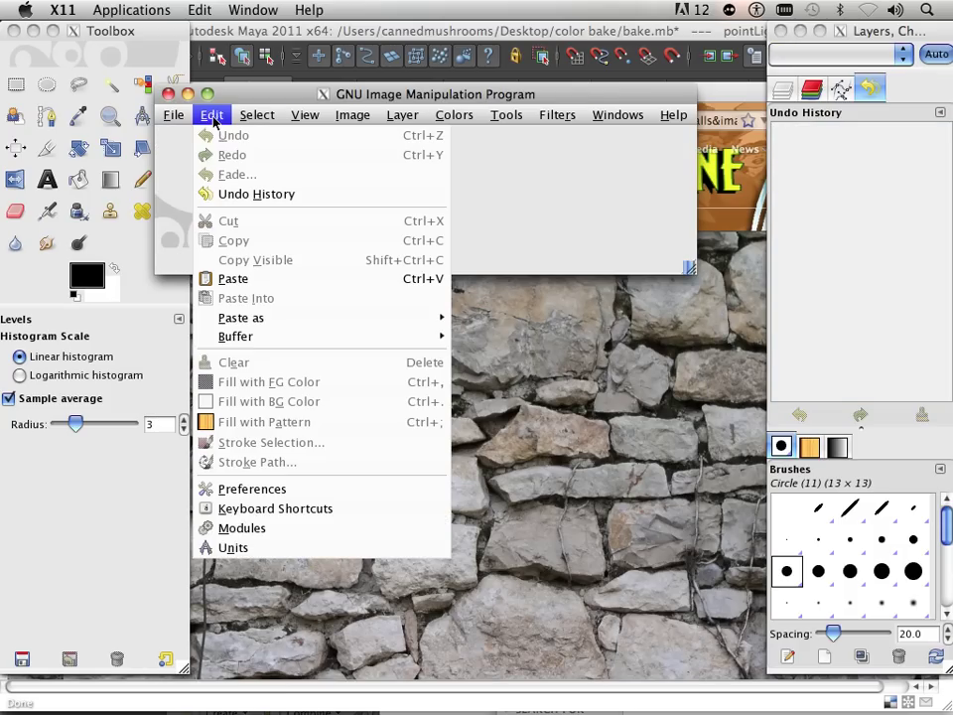
click(256, 278)
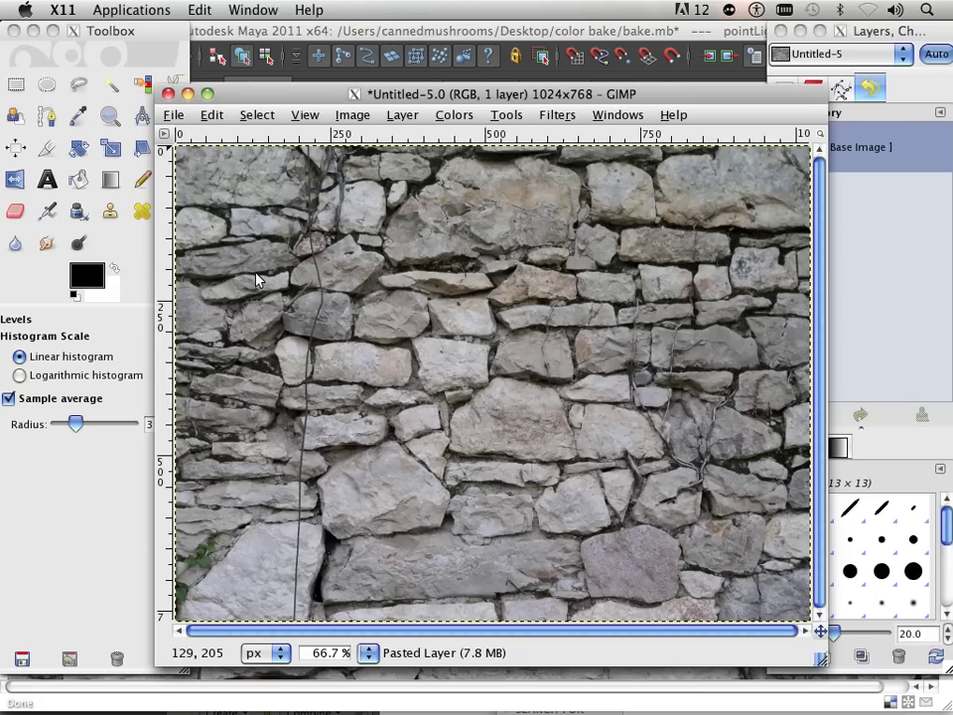
drag(245, 98, 125, 56)
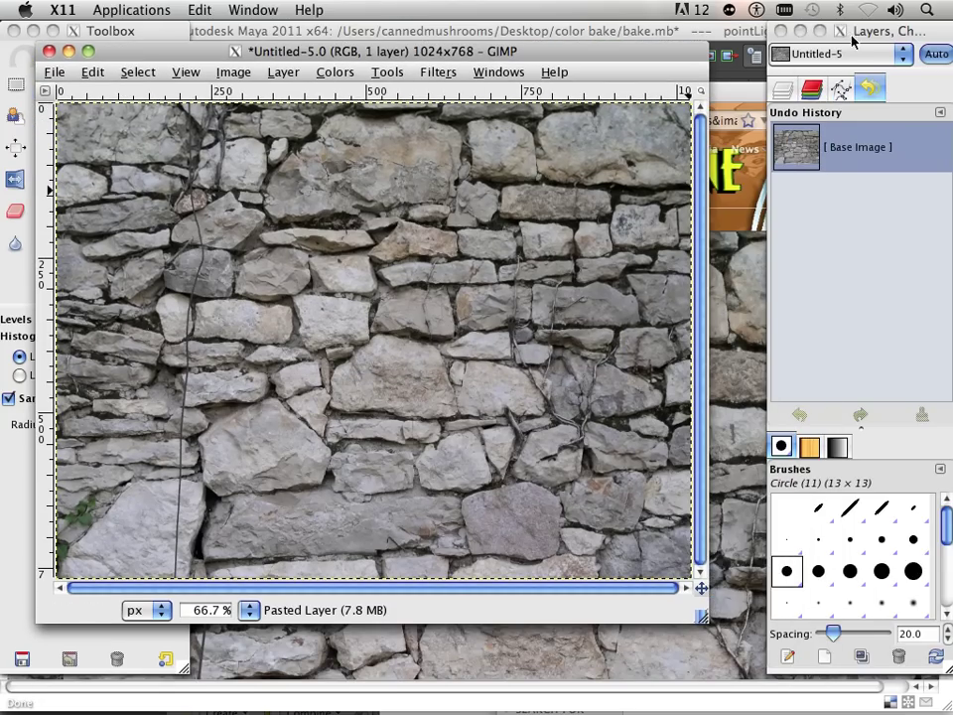
drag(851, 40, 718, 40)
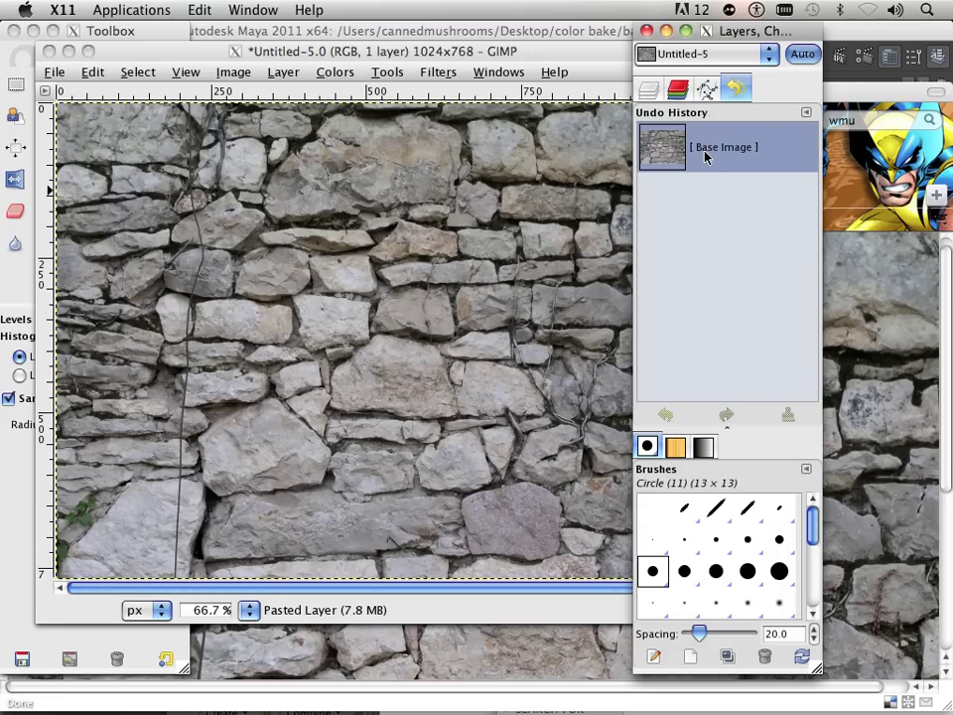
Show the Layers list and duplicate the stone-wall layer repeatedly into a stack of copies.
click(649, 90)
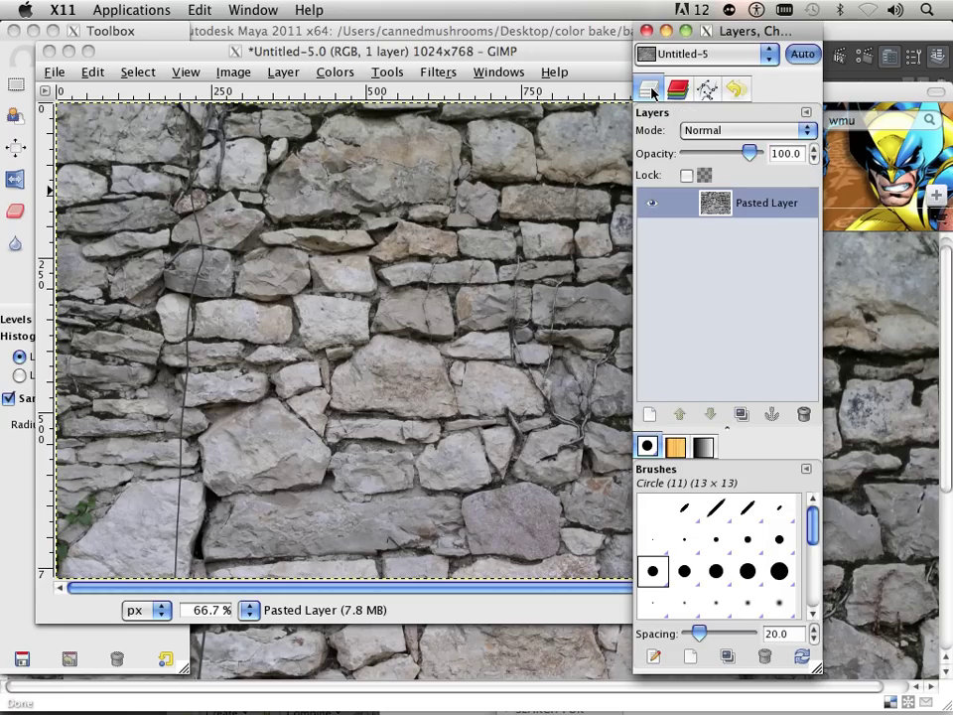
drag(751, 220, 741, 414)
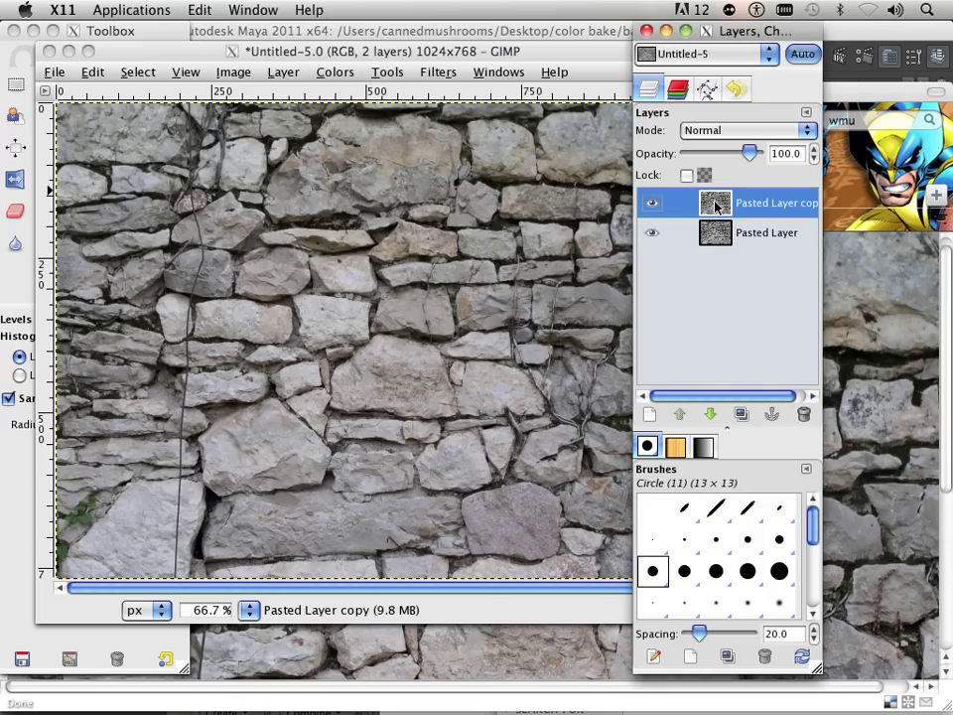
drag(714, 205, 740, 414)
drag(707, 203, 739, 424)
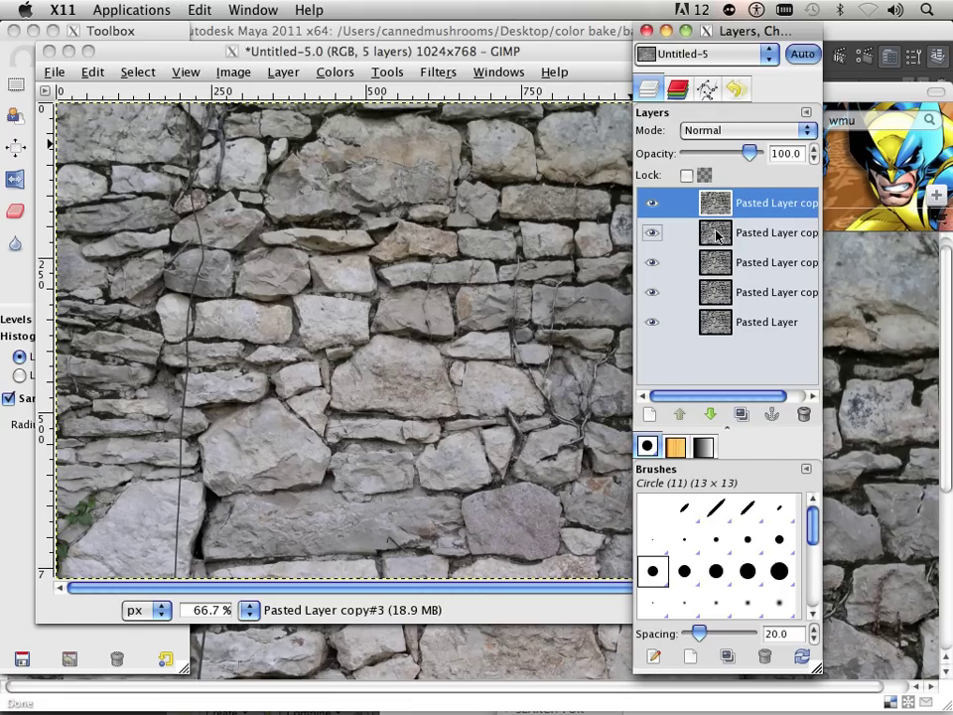
Hide the top layer copy, trial a Gaussian blur on the second layer, then undo it.
key(Page_Down)
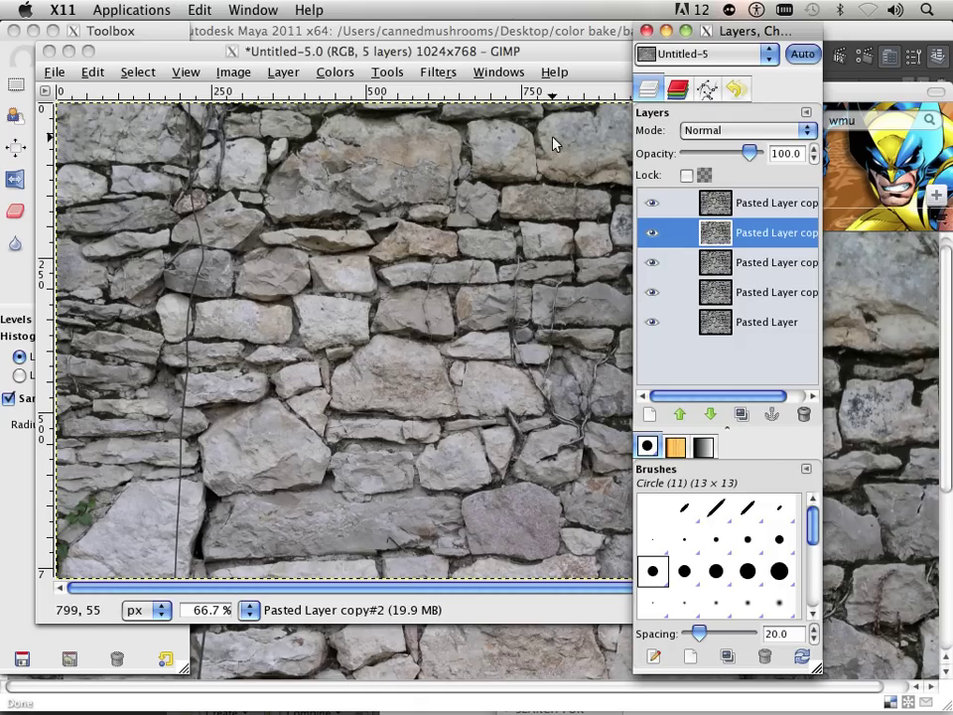
click(652, 203)
click(441, 71)
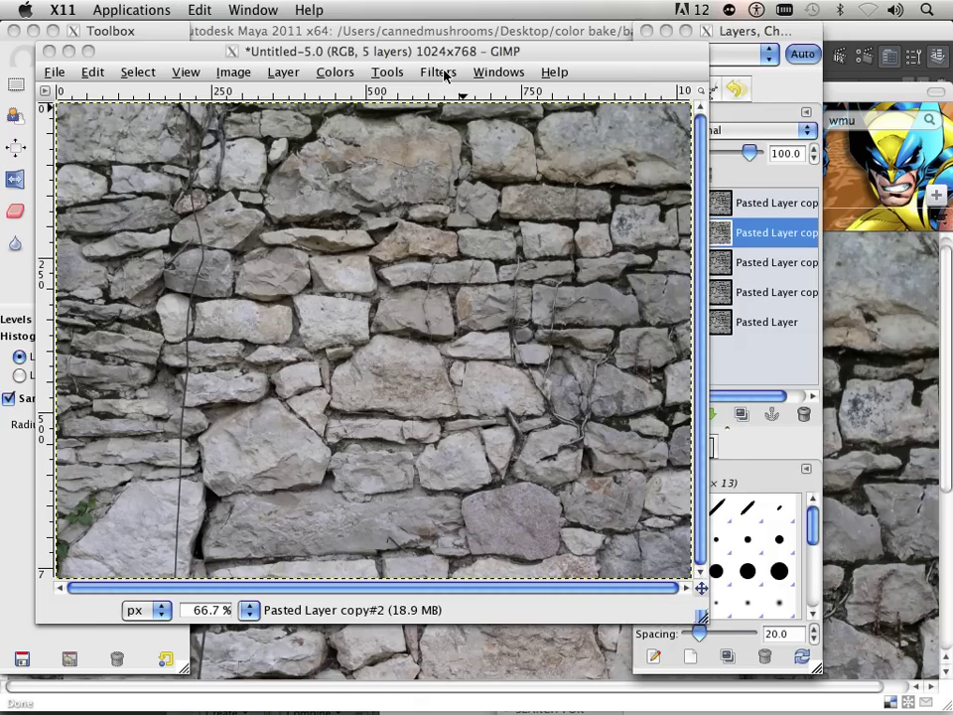
click(437, 72)
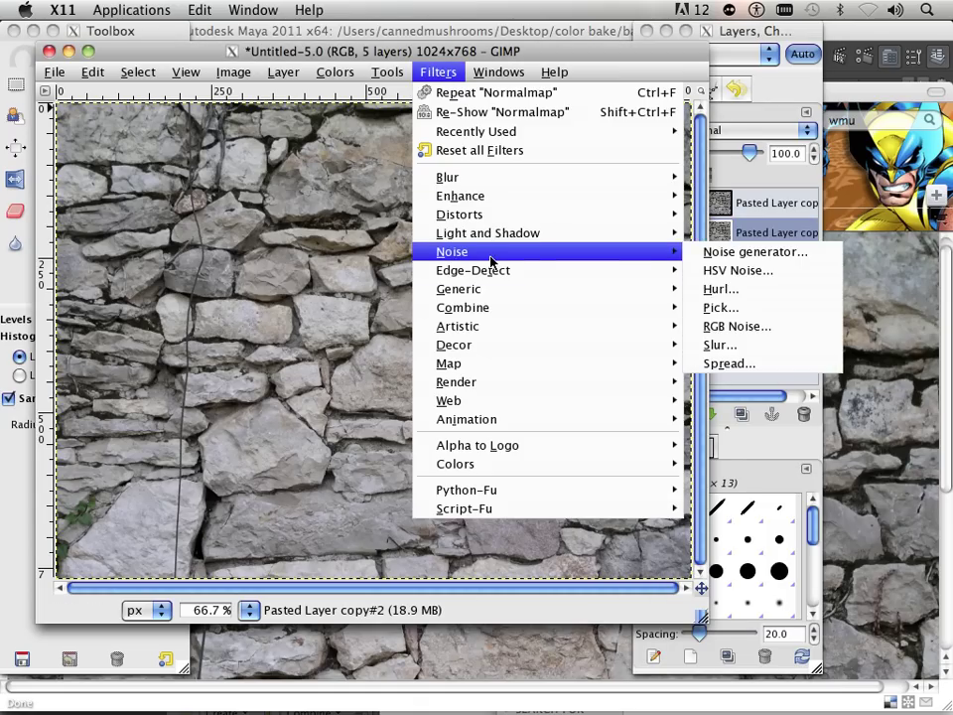
mouse_move(538, 181)
click(715, 176)
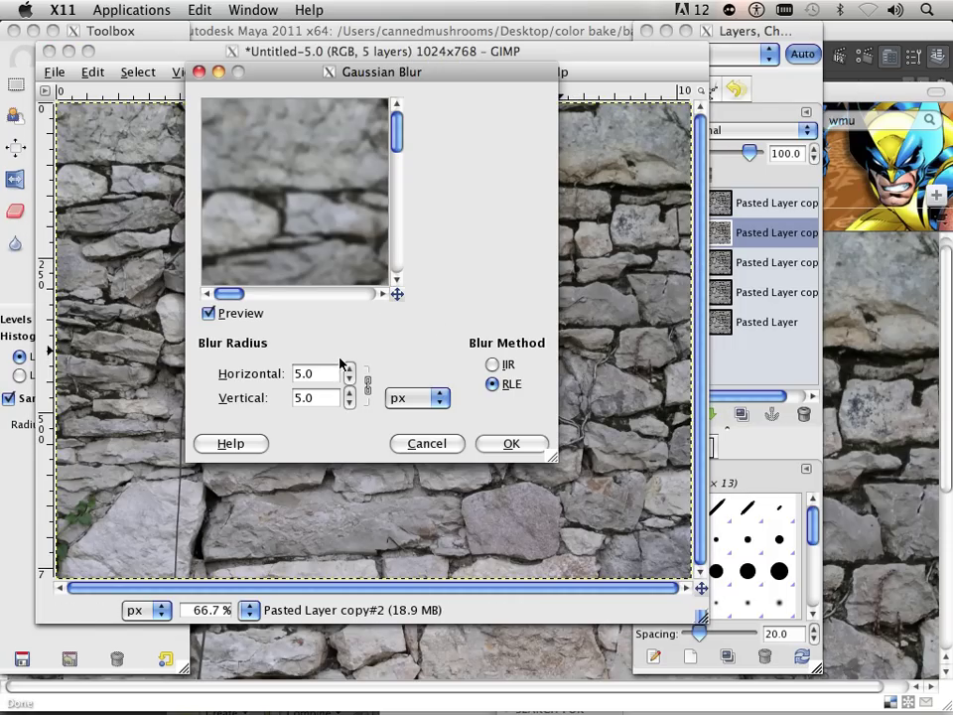
click(512, 444)
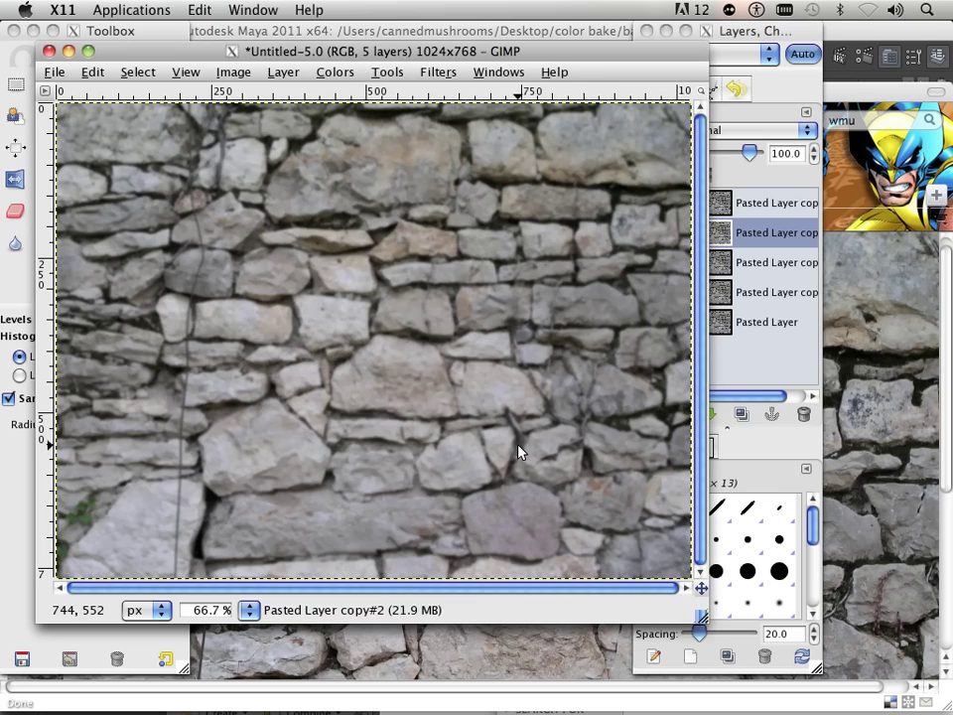
key(z)
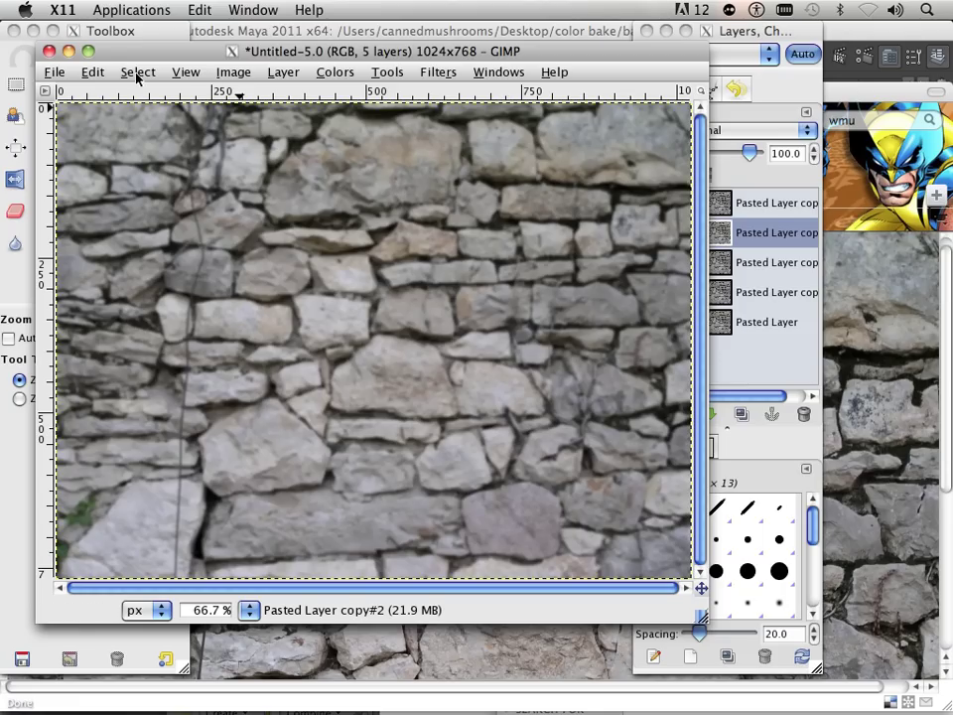
click(92, 71)
click(258, 92)
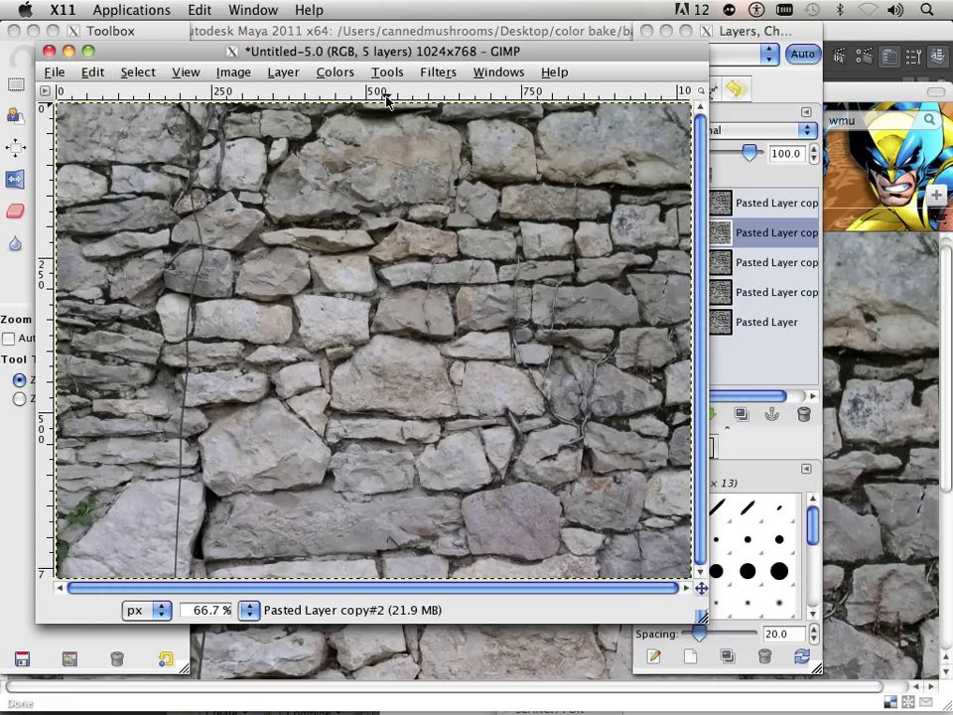
Apply a 2 px horizontal and vertical Gaussian blur to Pasted Layer copy#2.
click(438, 72)
mouse_move(461, 179)
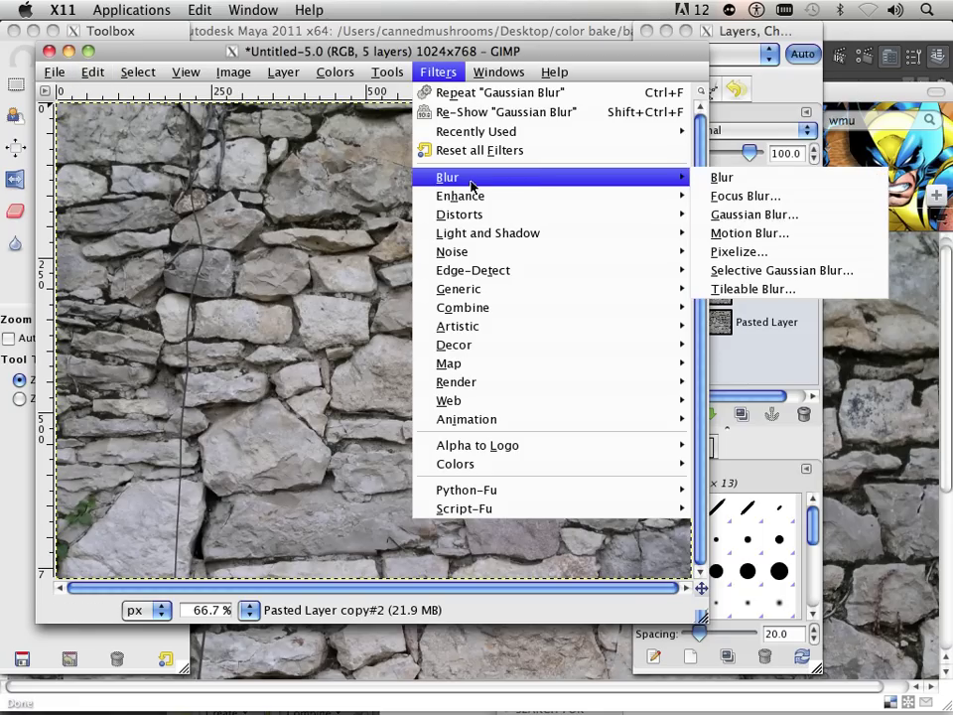
click(740, 217)
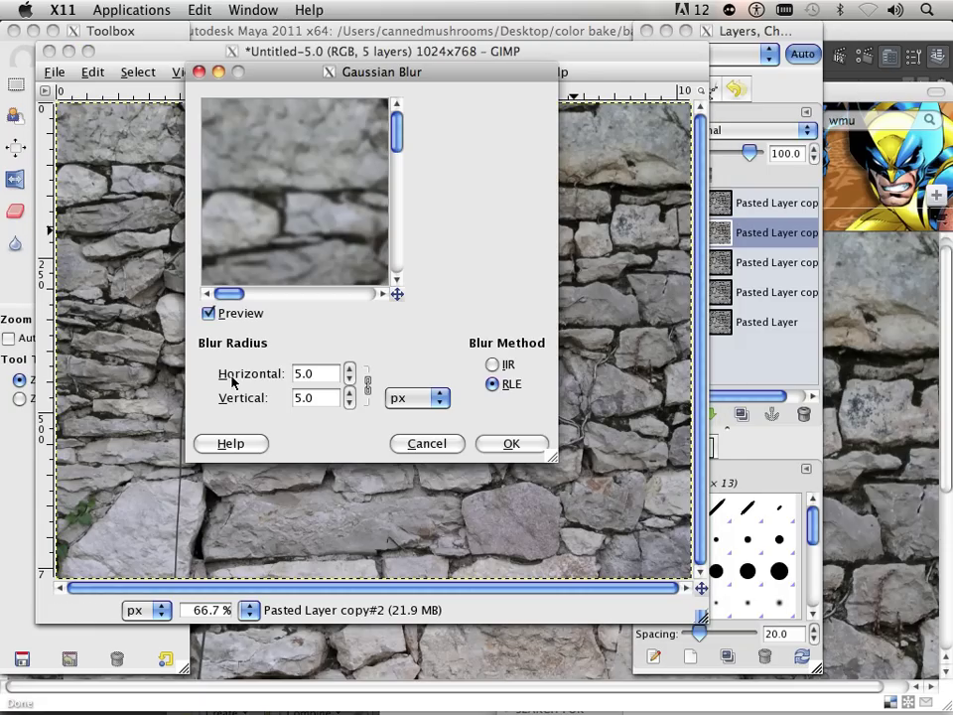
drag(313, 374, 296, 400)
text(2)
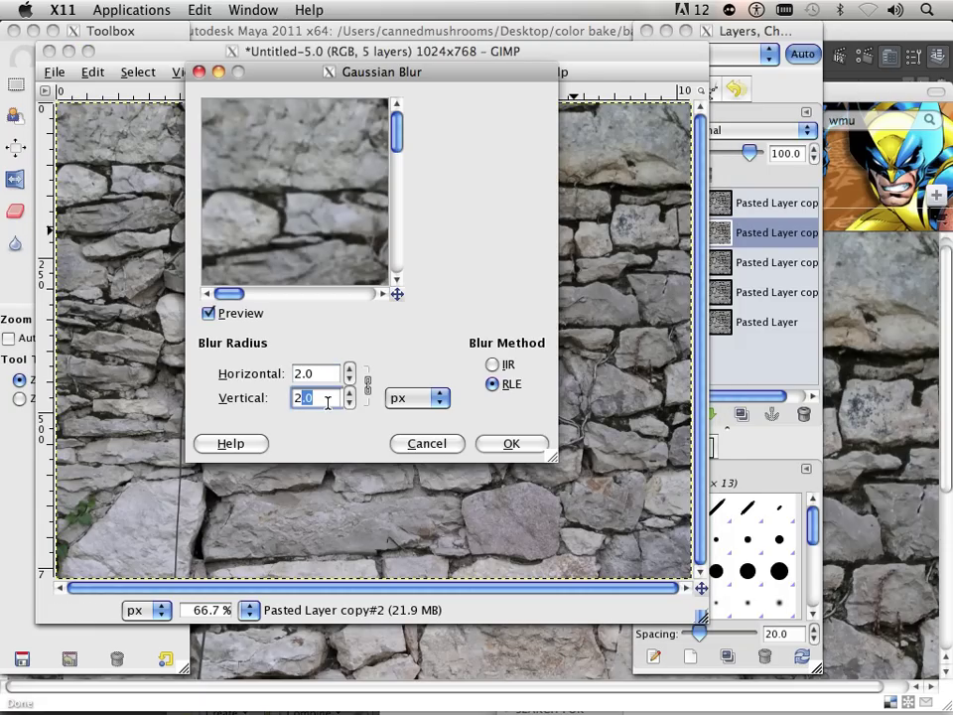
key(Delete)
click(491, 444)
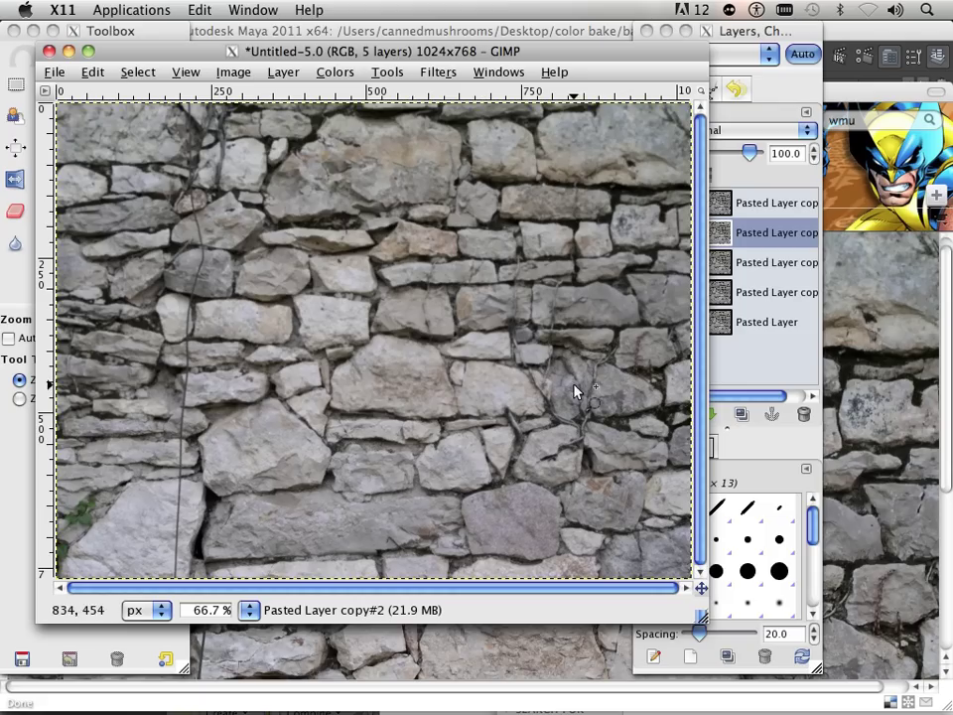
Hide the blurred second layer and repeat the Gaussian blur on Pasted Layer copy#1.
click(652, 233)
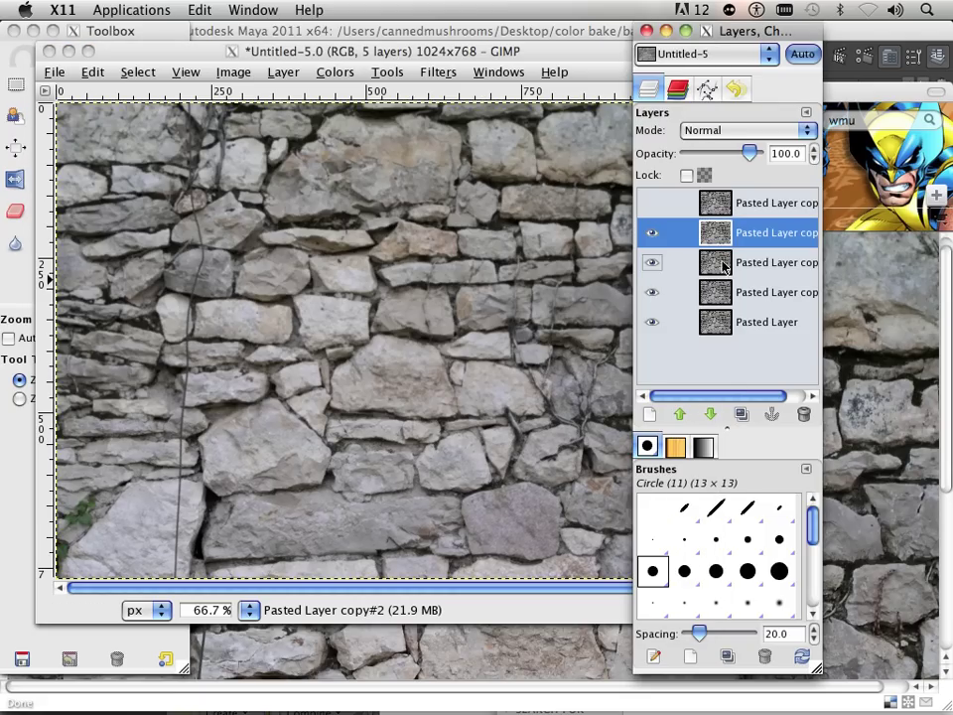
click(652, 233)
click(653, 262)
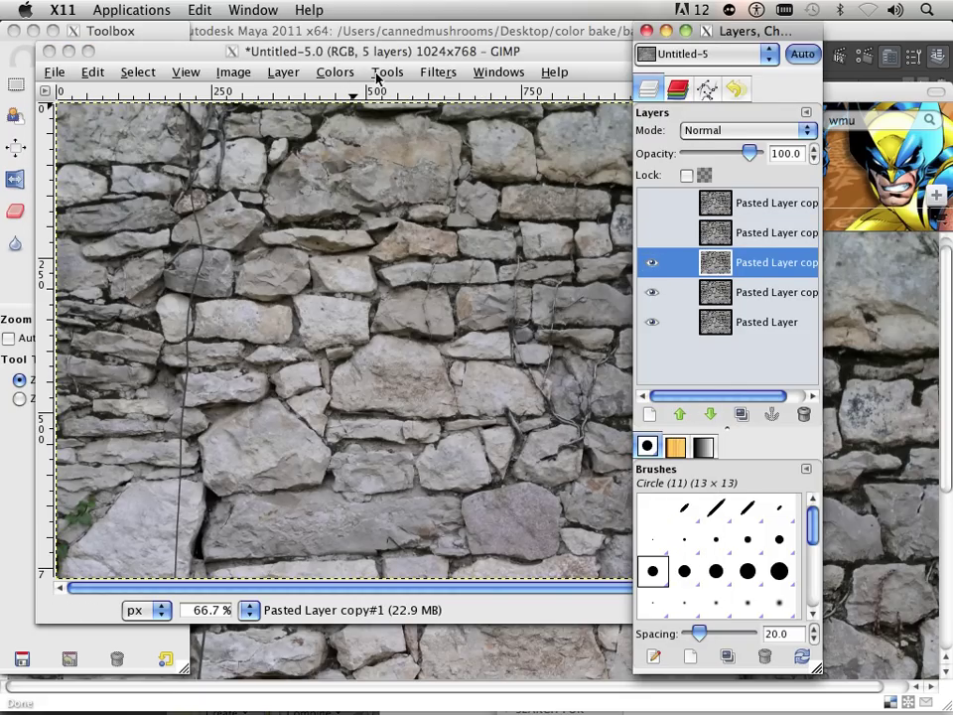
click(432, 77)
click(438, 72)
click(440, 89)
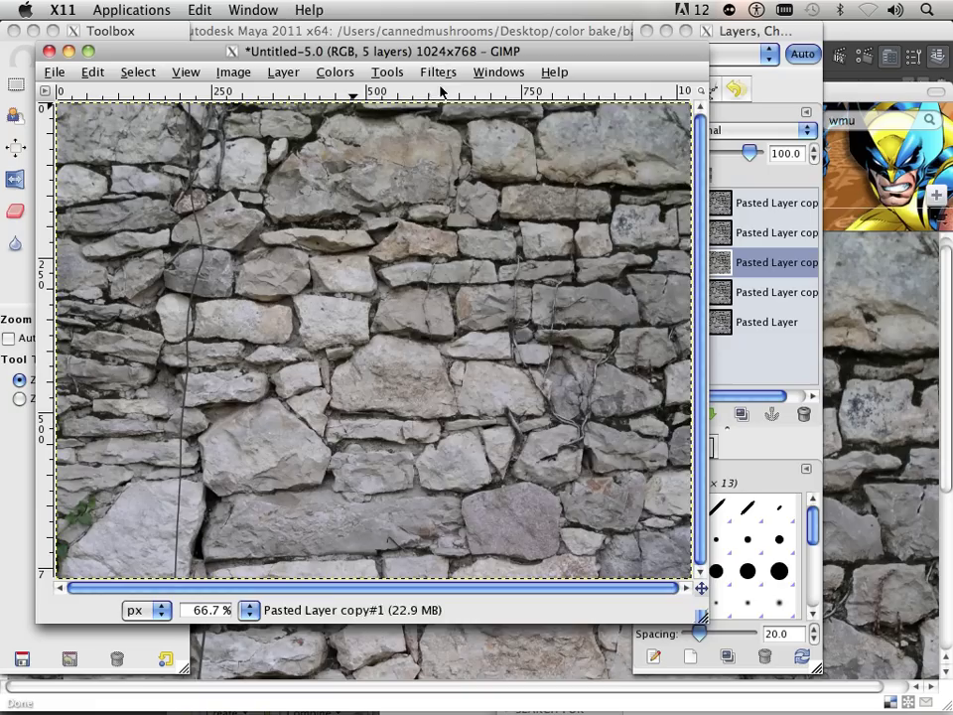
click(438, 73)
click(442, 91)
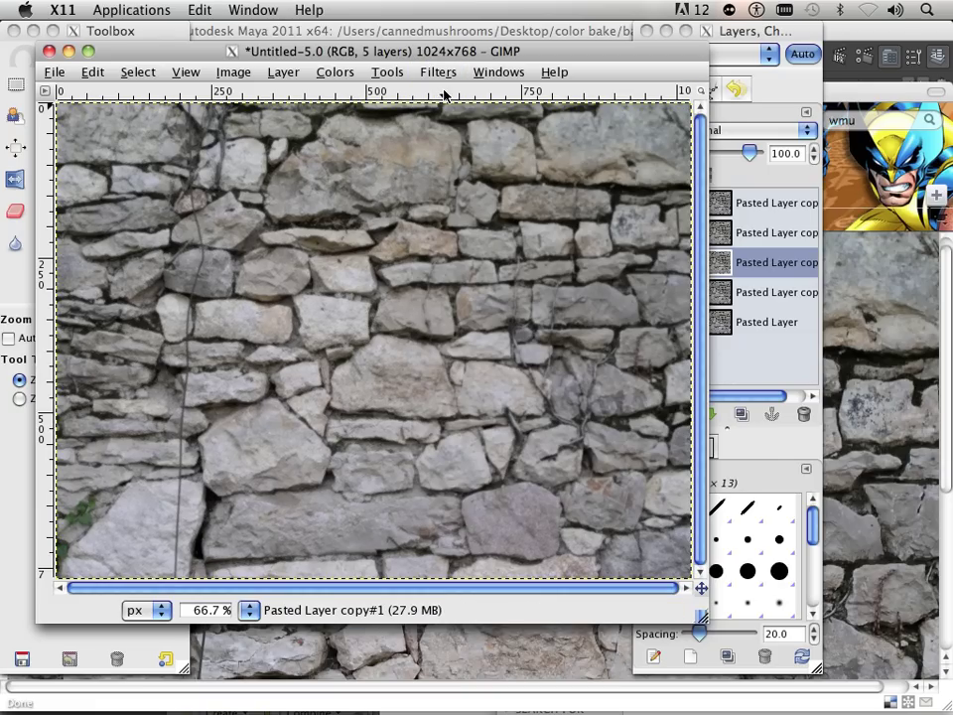
Hide the third layer and repeat the Gaussian blur four times on the fourth layer.
click(733, 377)
click(651, 262)
click(711, 291)
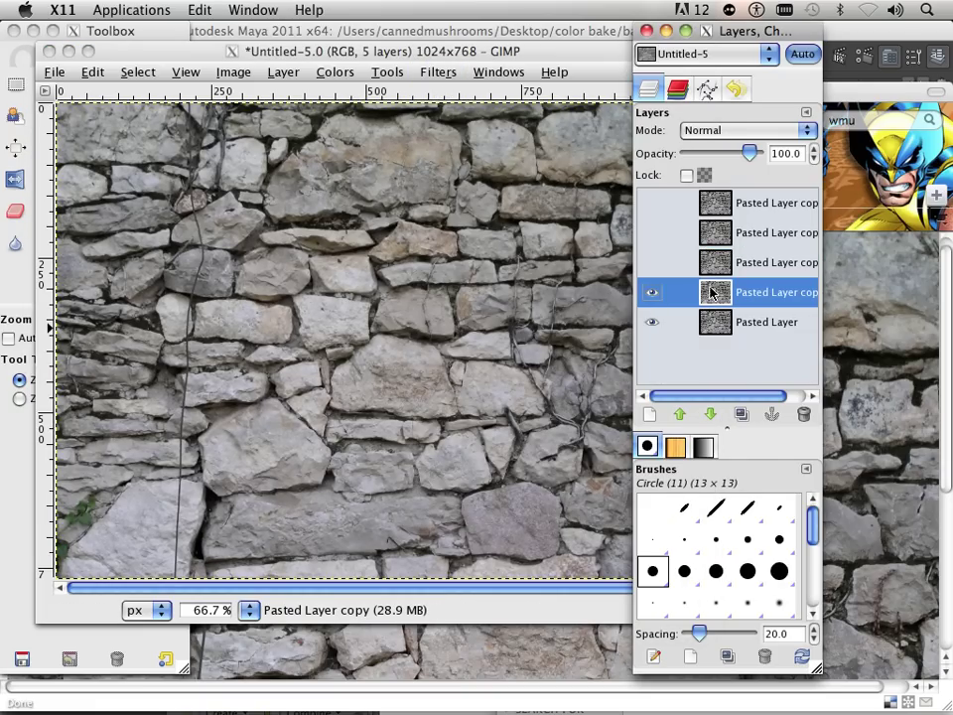
click(328, 57)
click(437, 72)
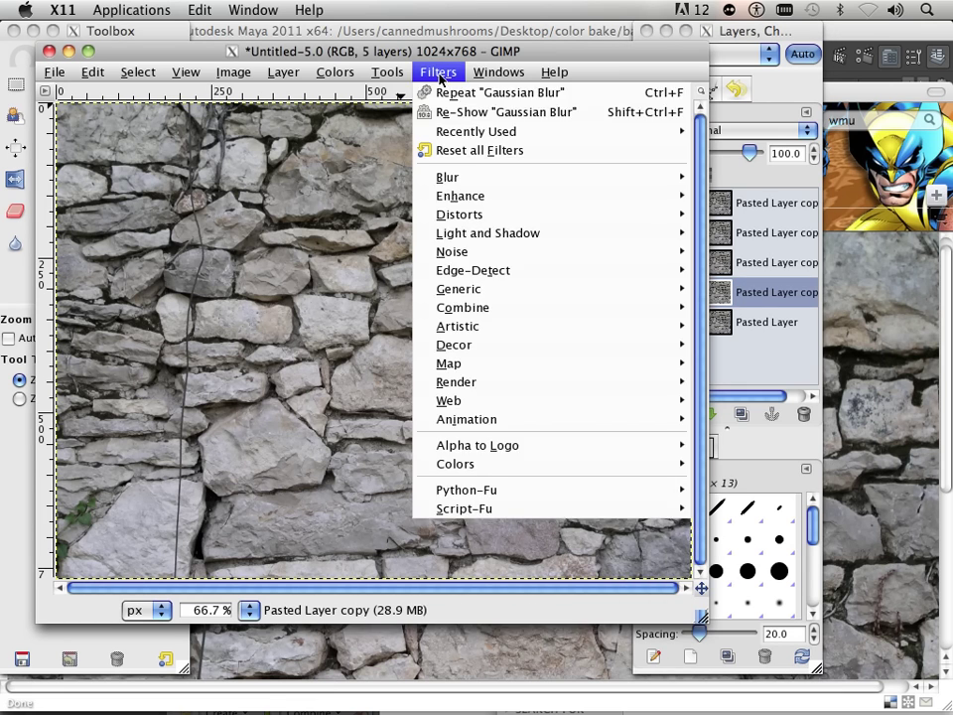
click(437, 92)
click(436, 75)
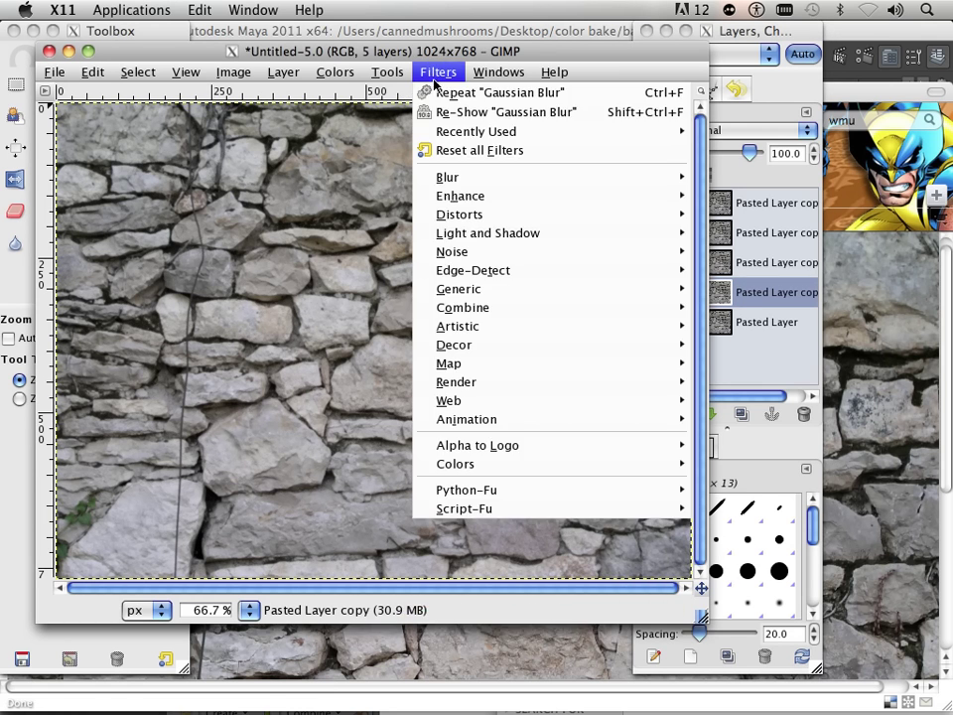
click(434, 90)
click(435, 75)
click(435, 93)
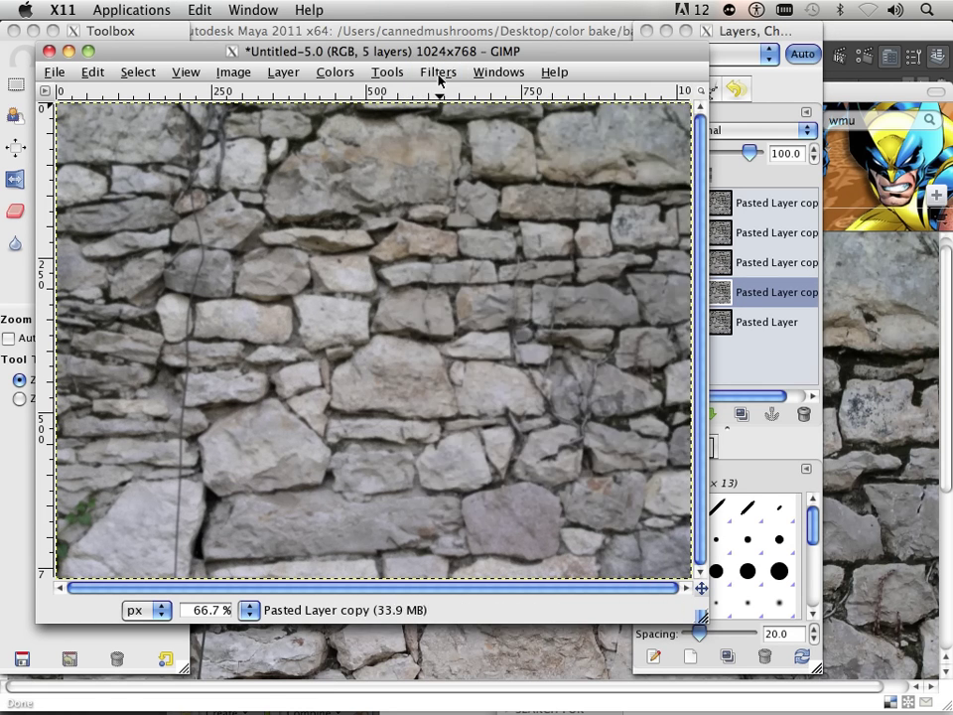
click(438, 73)
click(437, 92)
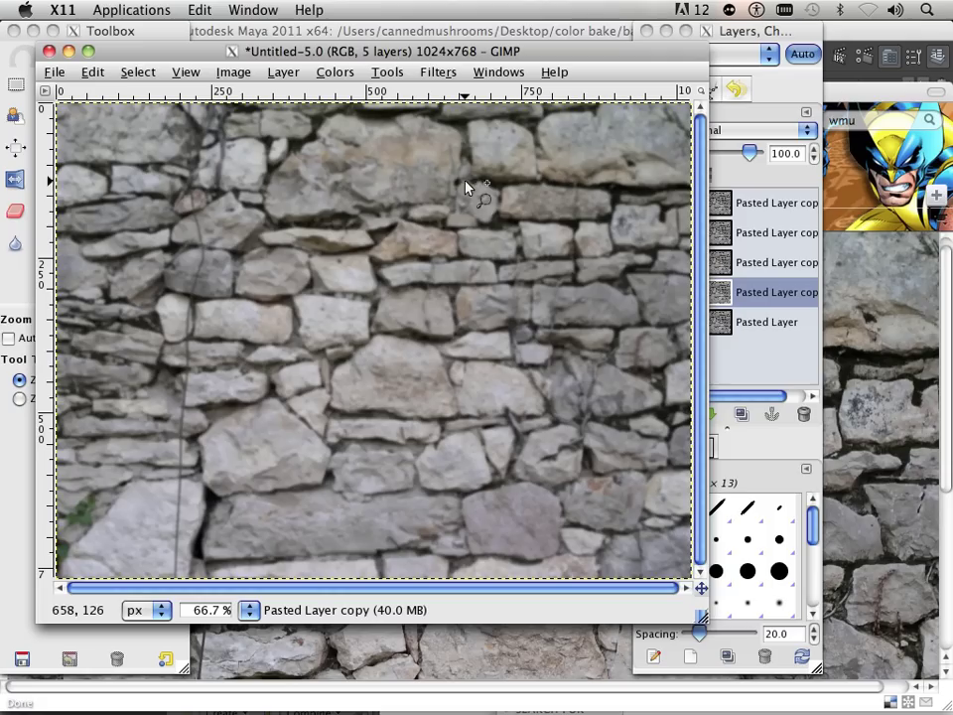
Make the top stone layer visible again and select it.
click(725, 341)
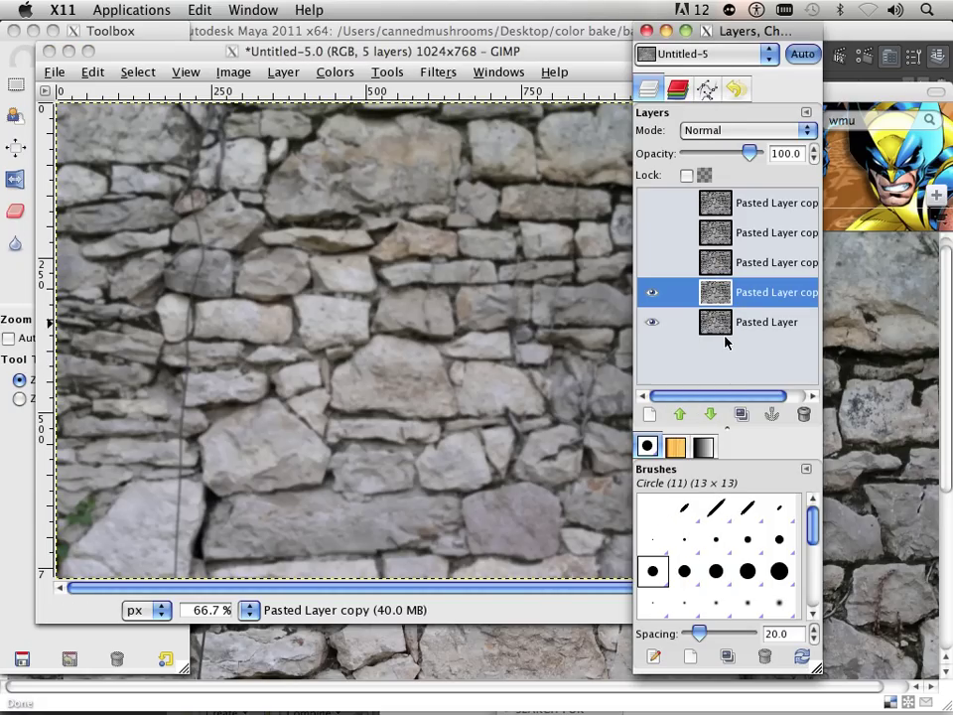
click(653, 203)
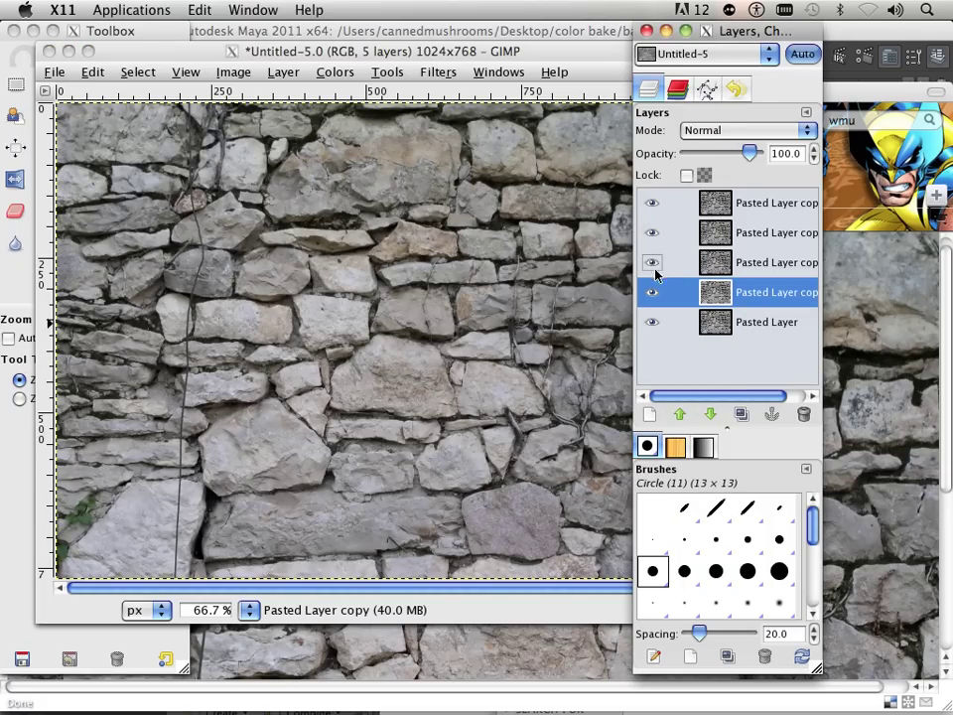
click(764, 203)
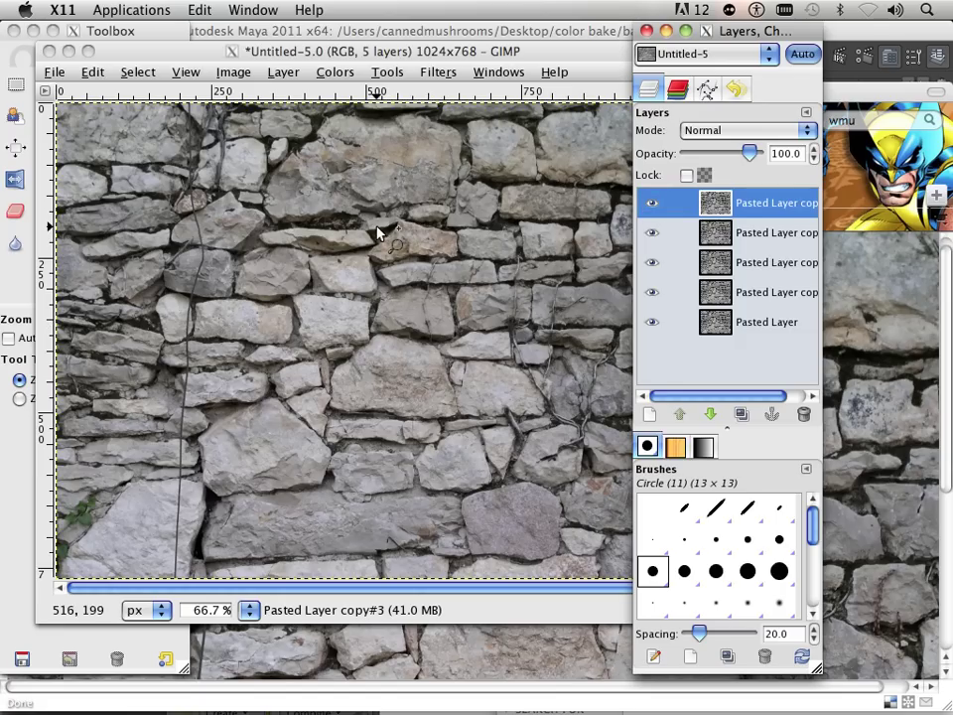
Open Filters > Map > Normalmap for the top layer and inspect its 3D preview.
click(439, 67)
click(439, 72)
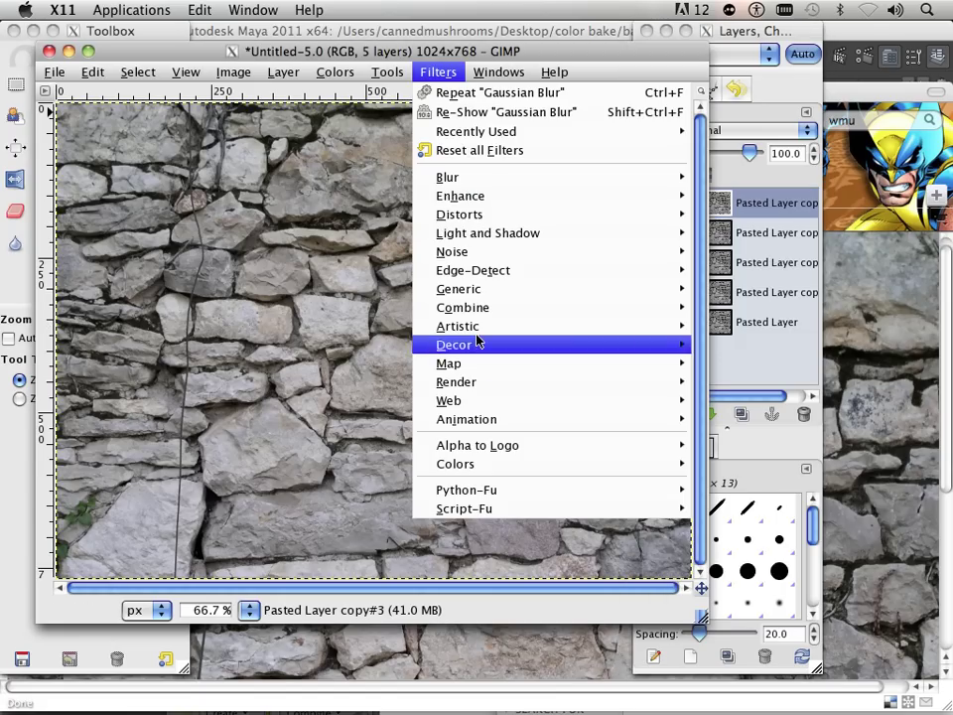
mouse_move(482, 365)
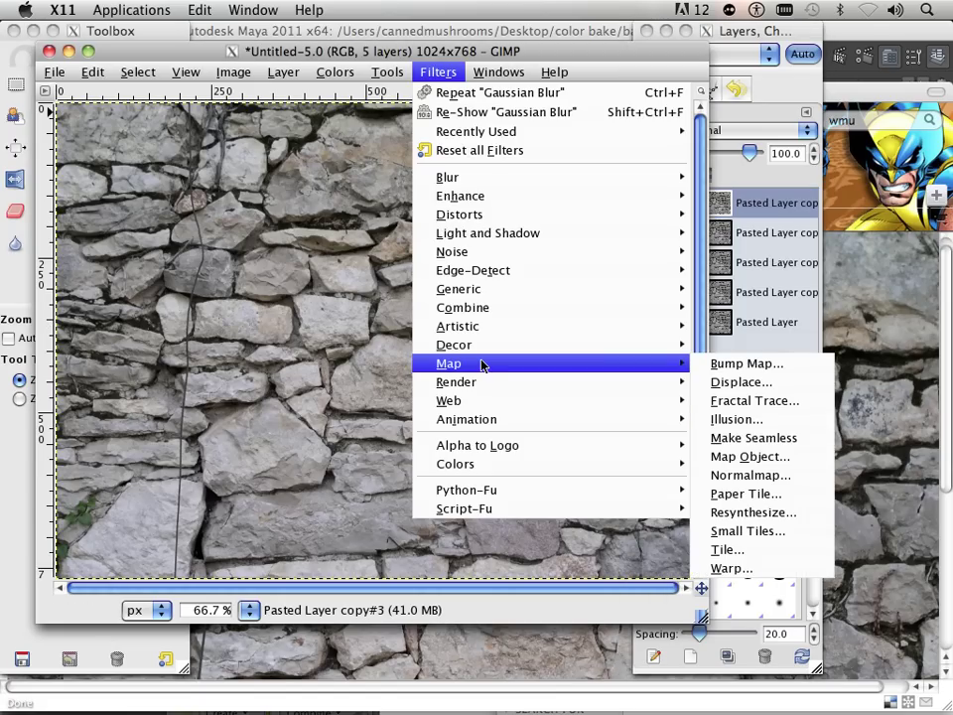
click(744, 476)
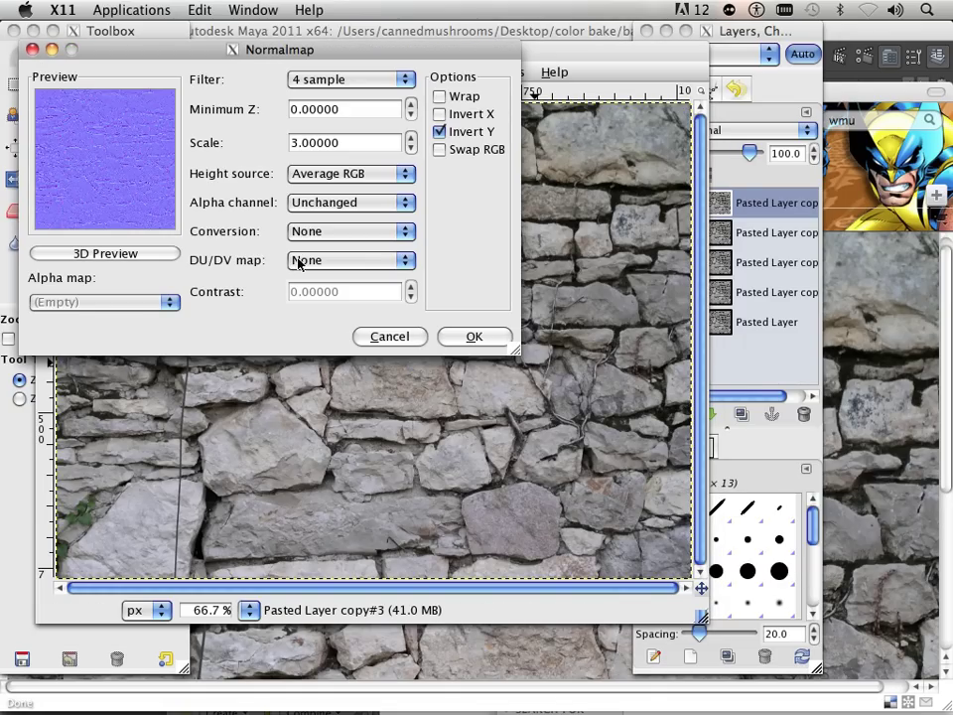
click(296, 142)
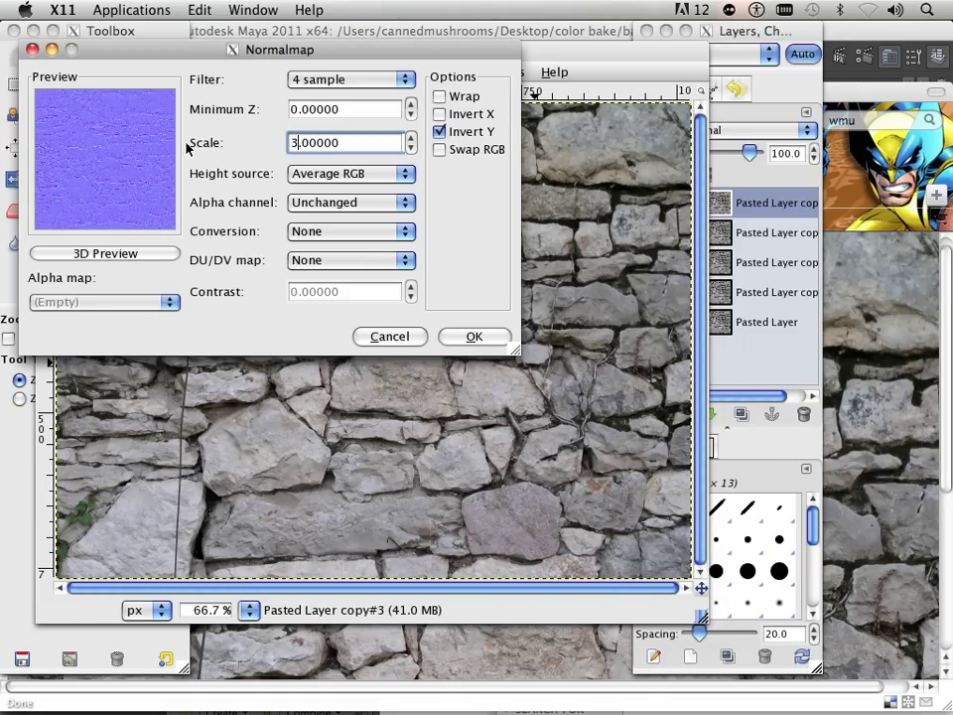
click(136, 256)
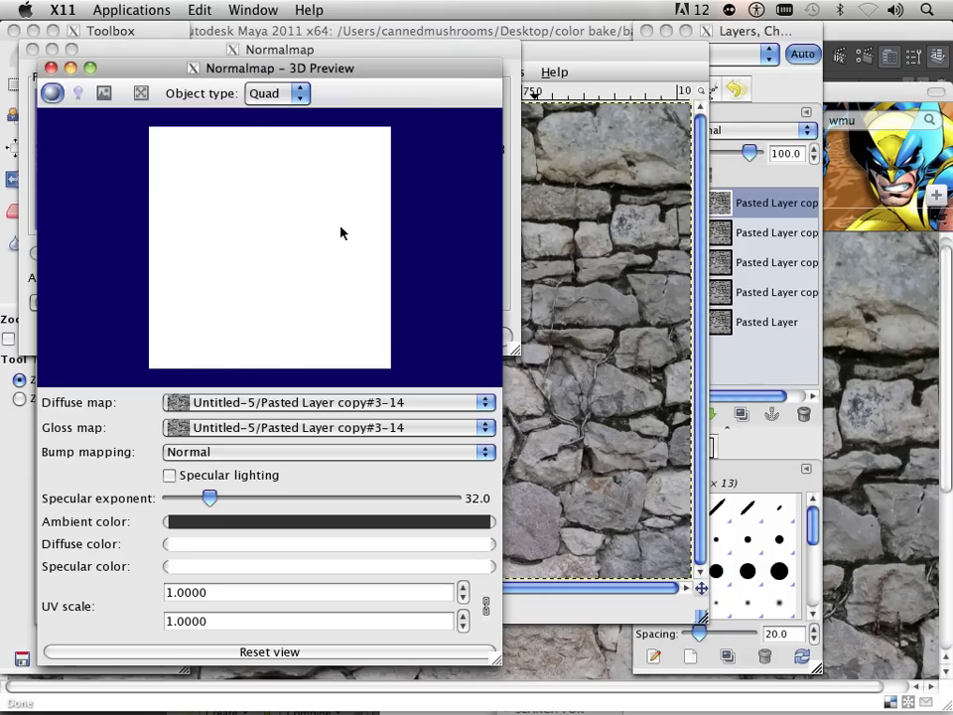
mouse_move(340, 232)
mouse_down()
mouse_move(268, 229)
mouse_move(333, 242)
mouse_move(285, 269)
mouse_move(336, 253)
mouse_move(345, 228)
mouse_up()
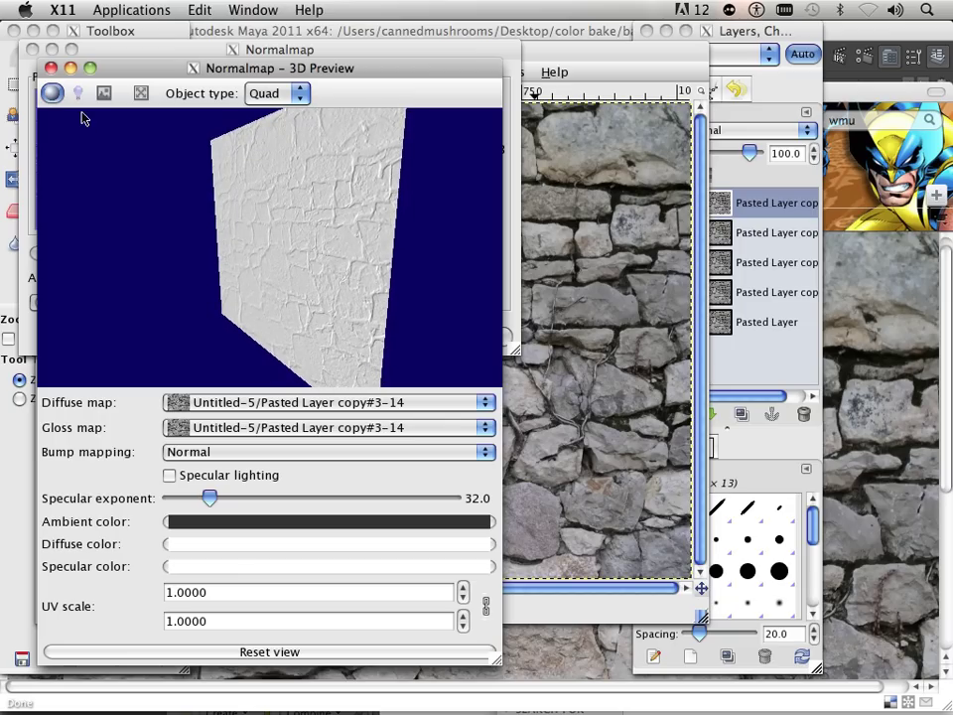
click(51, 67)
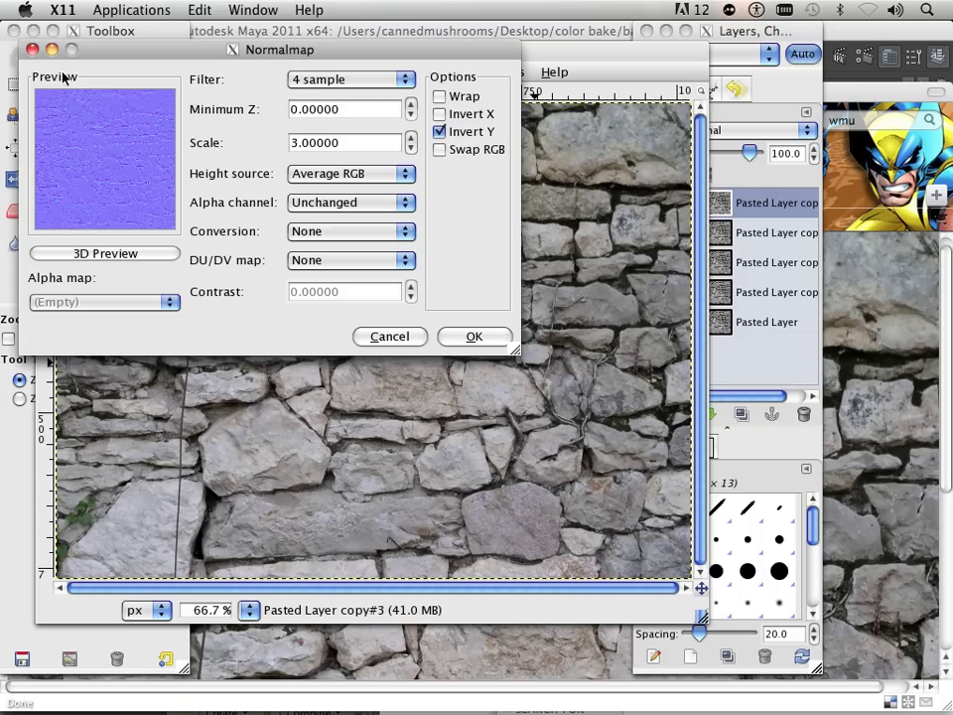
Uncheck Invert Y and recheck the relief in the 3D preview.
click(440, 131)
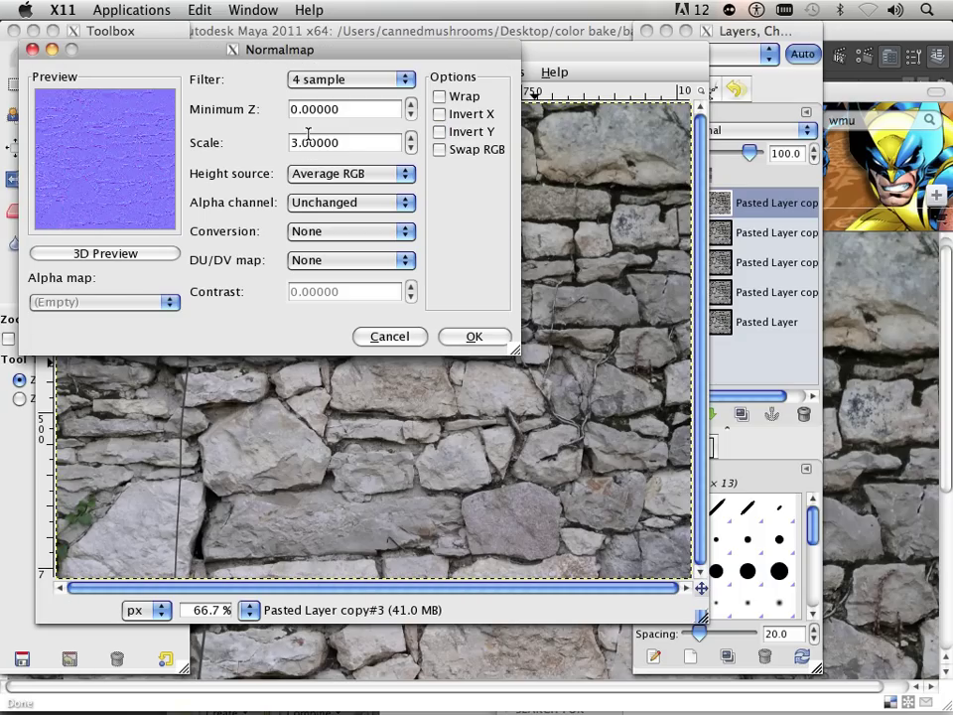
click(90, 253)
drag(207, 179, 341, 268)
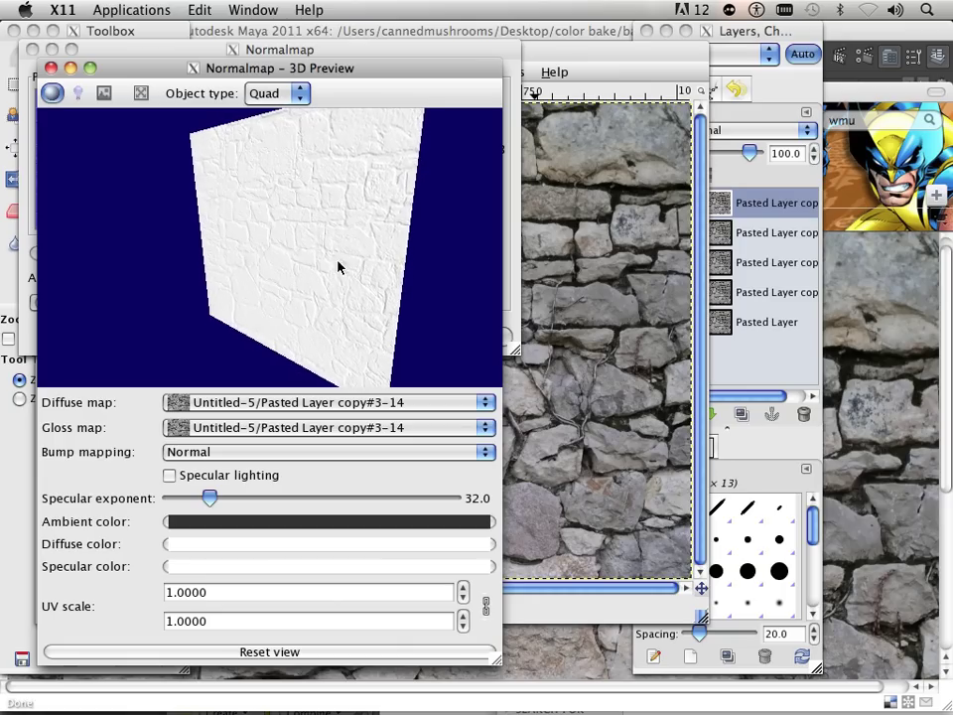
click(50, 67)
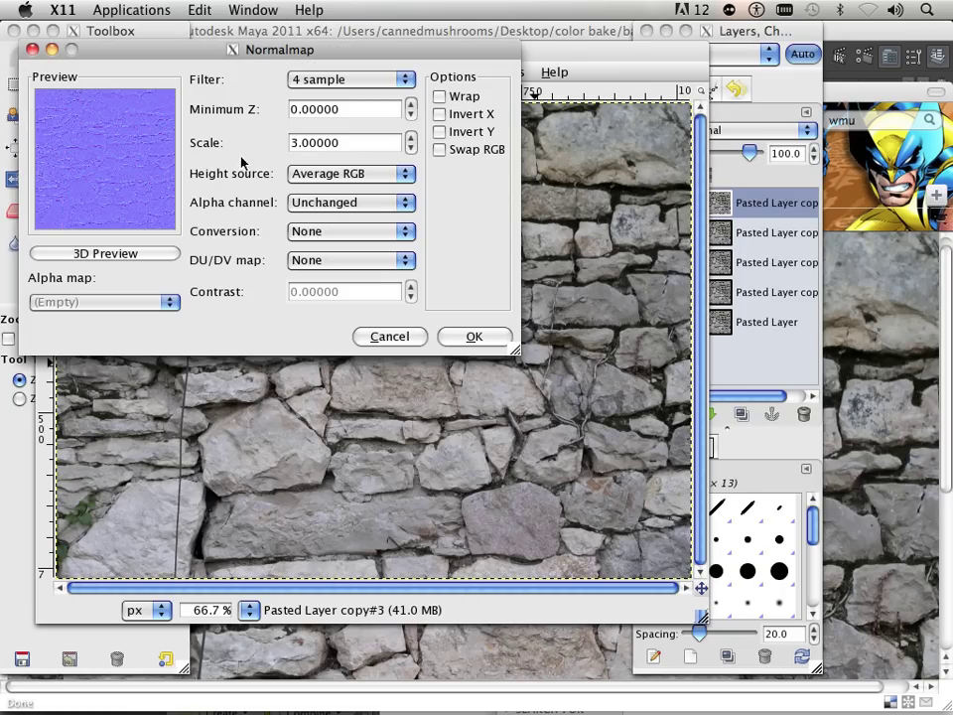
Apply the Normalmap to the top layer, then undo it.
click(475, 337)
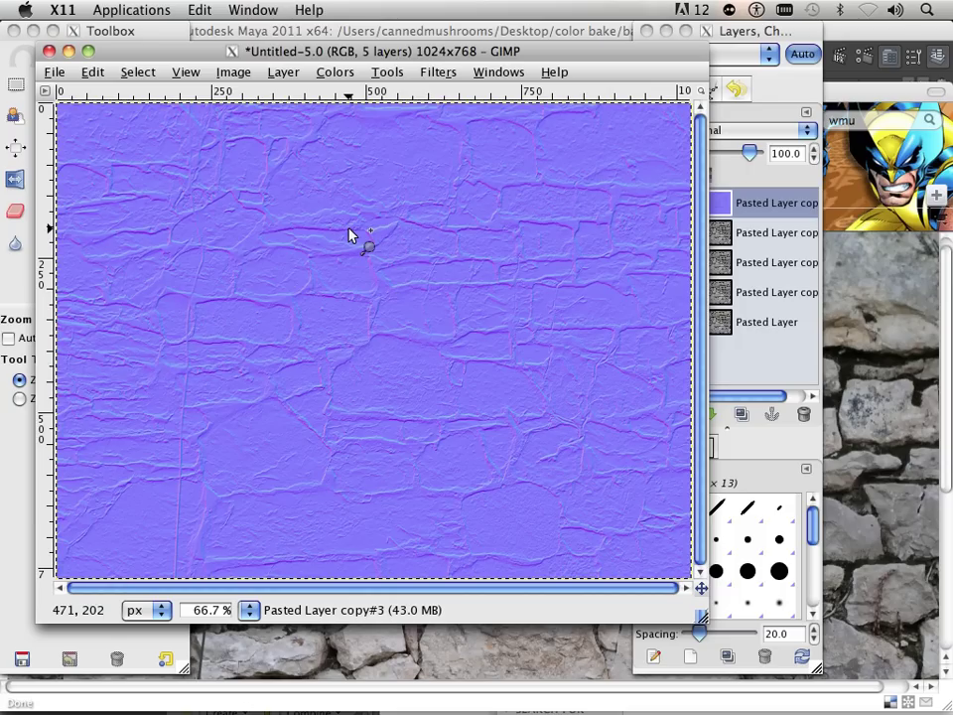
click(92, 73)
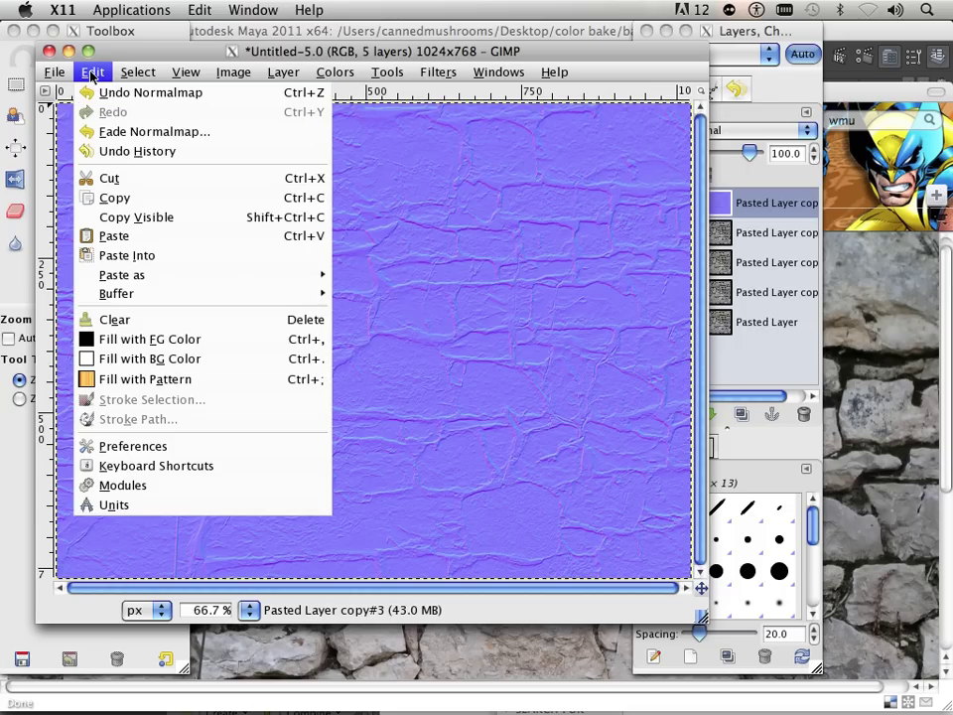
click(117, 94)
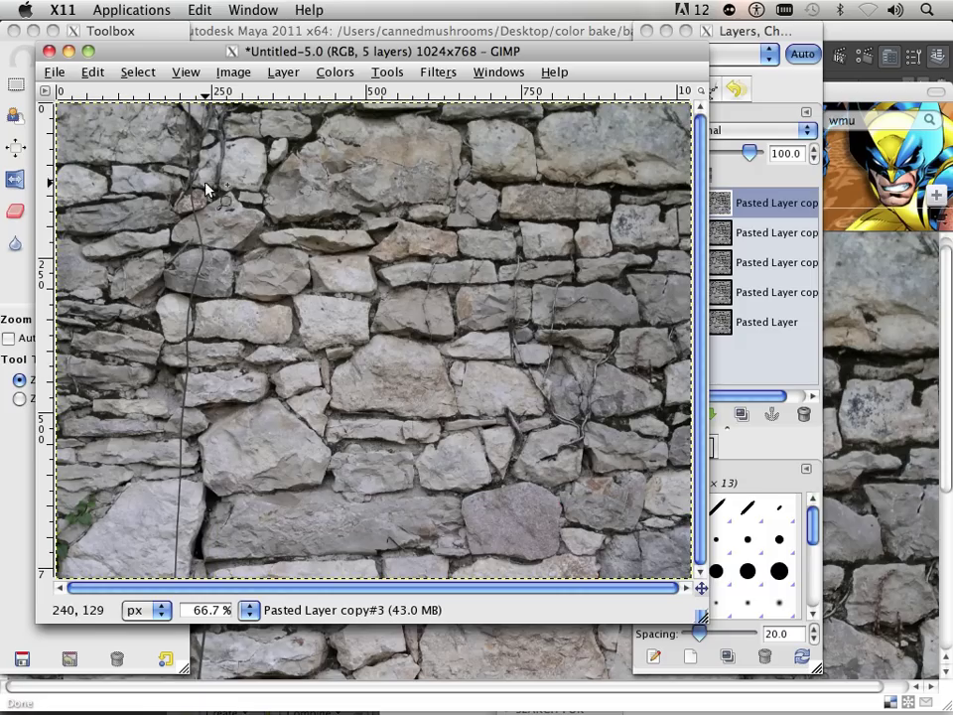
Reapply Normalmap to Pasted Layer copy#3 with Invert Y turned back on.
click(439, 74)
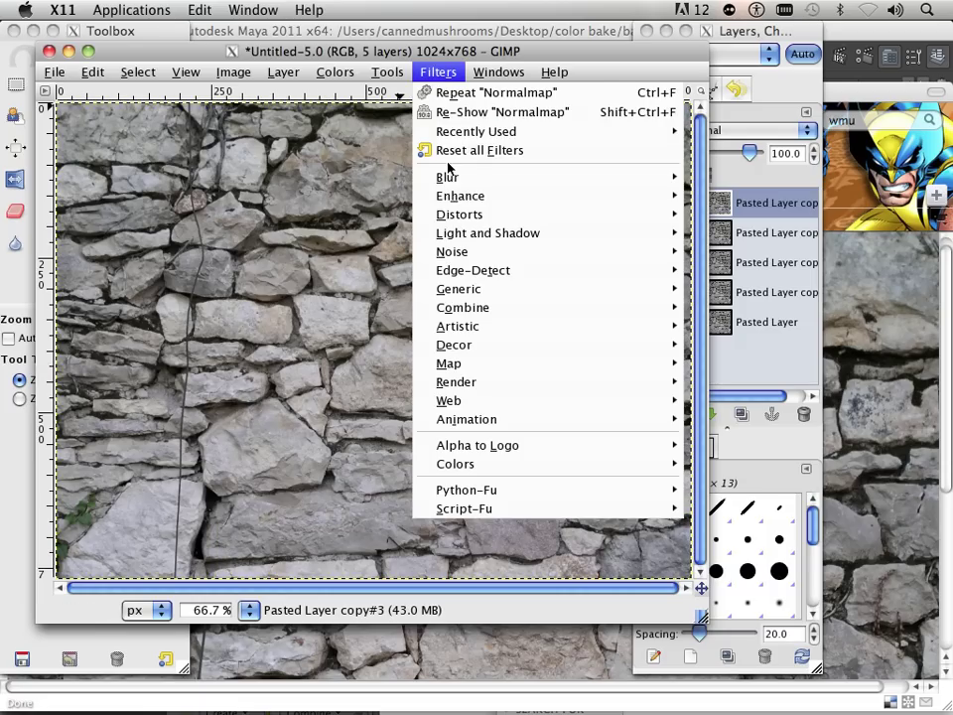
mouse_move(479, 335)
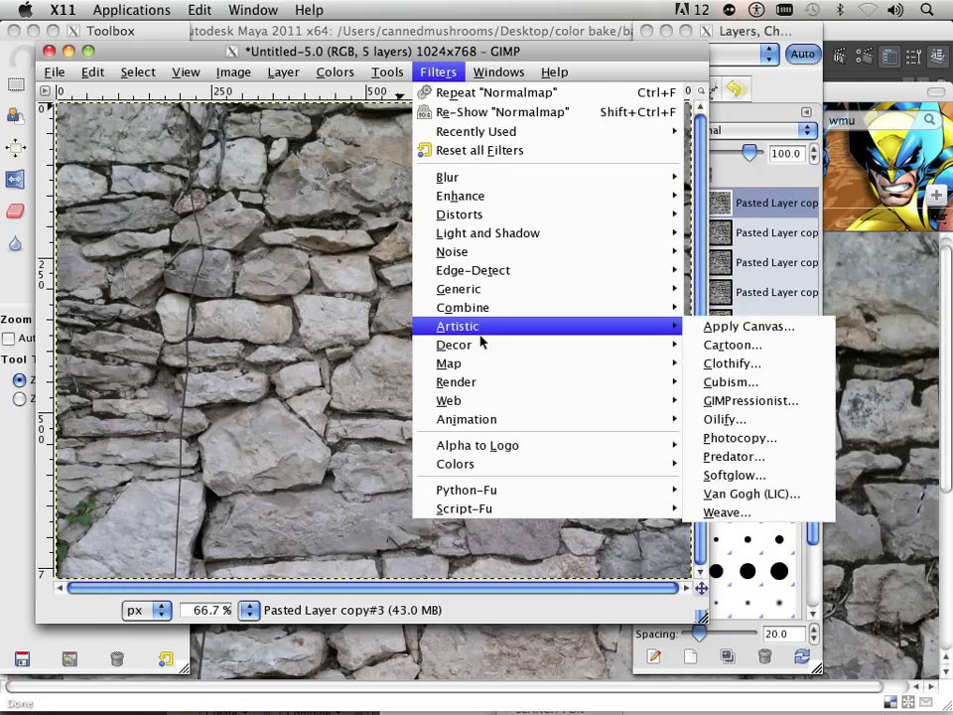
mouse_move(475, 369)
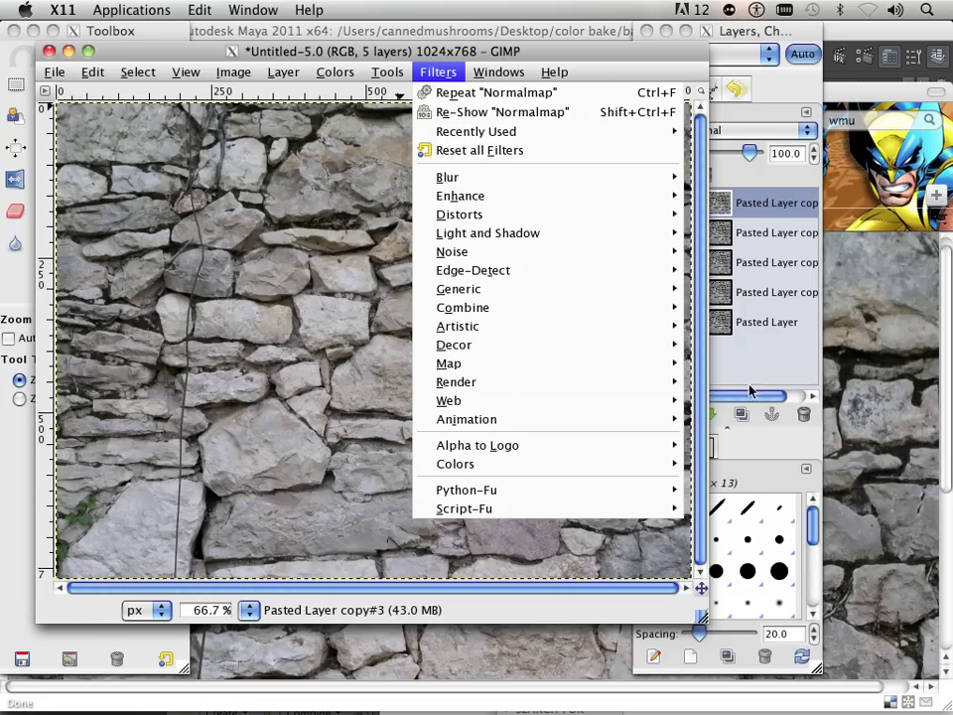
click(730, 475)
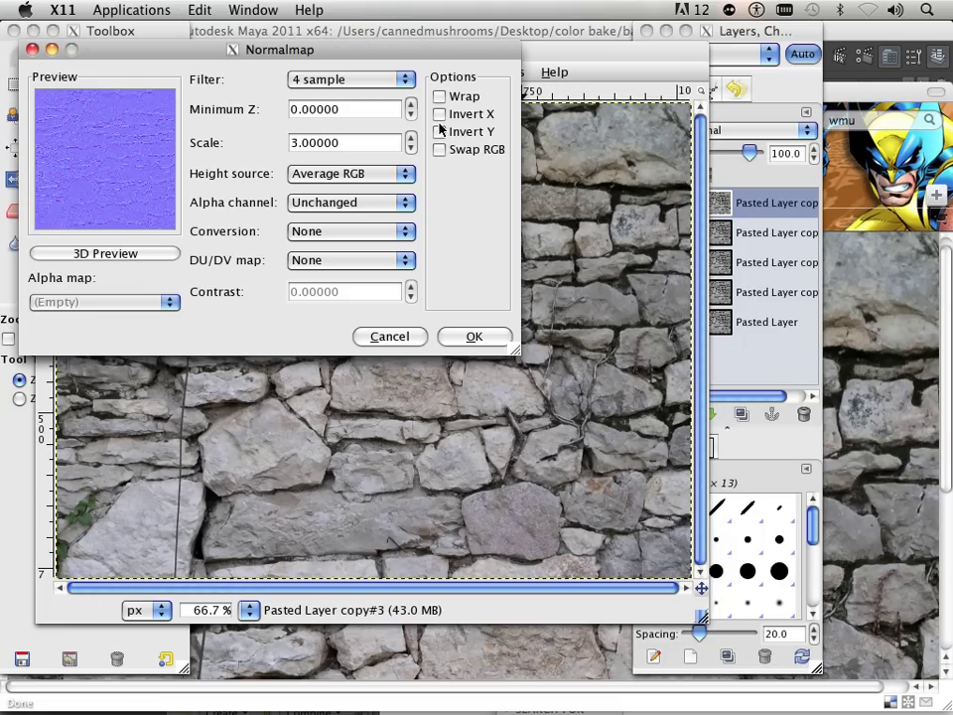
click(440, 131)
click(480, 341)
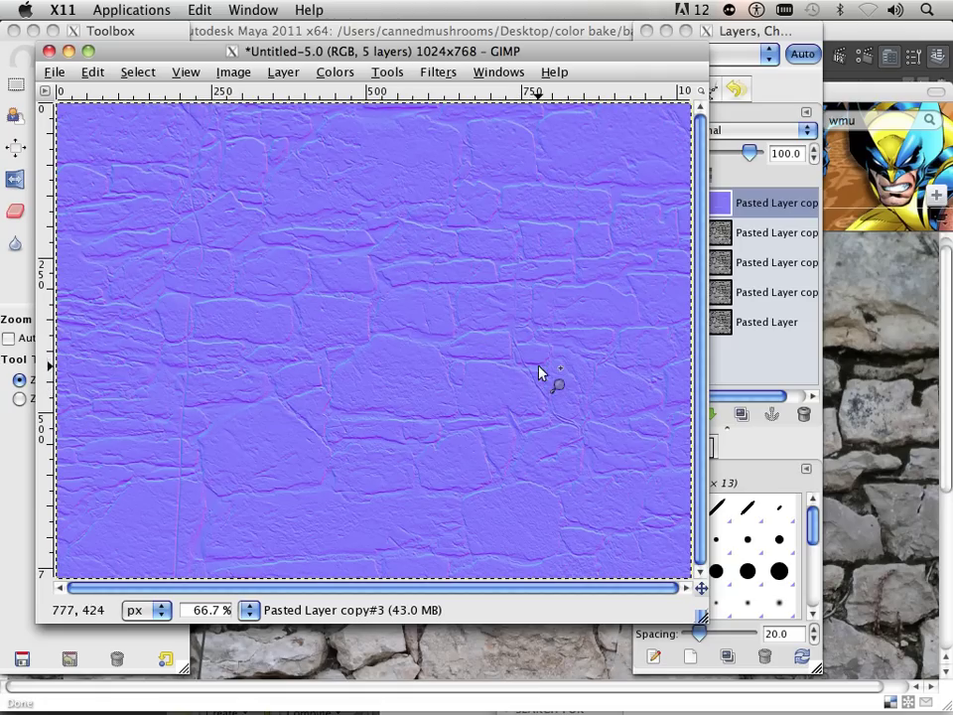
click(737, 230)
Hide the top layer, convert the second stone layer into a normal map, and hide it.
click(651, 203)
click(730, 234)
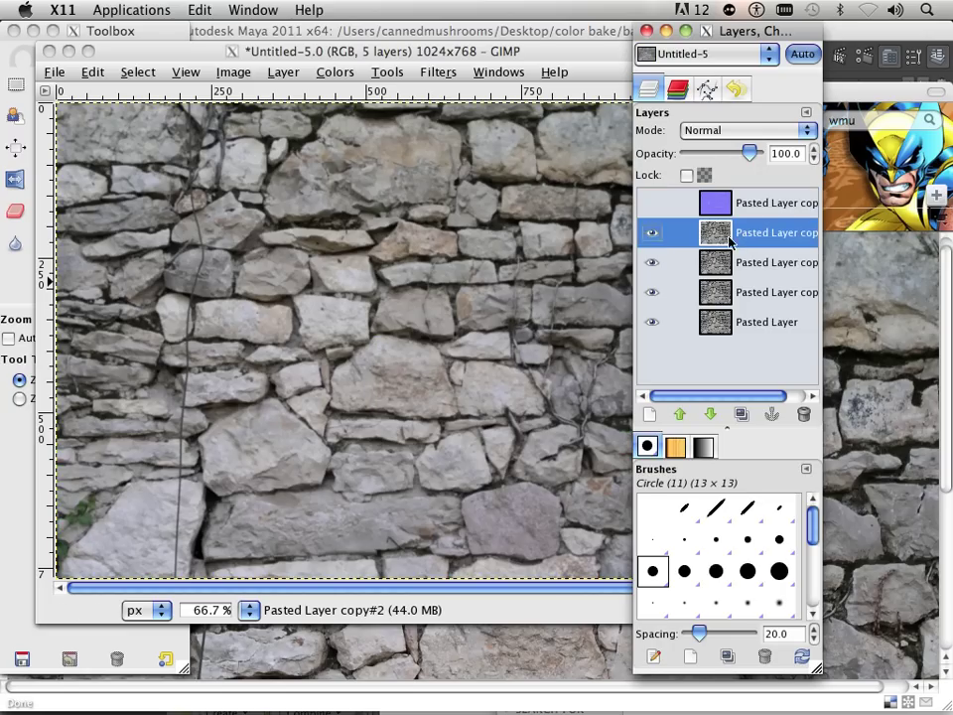
click(437, 81)
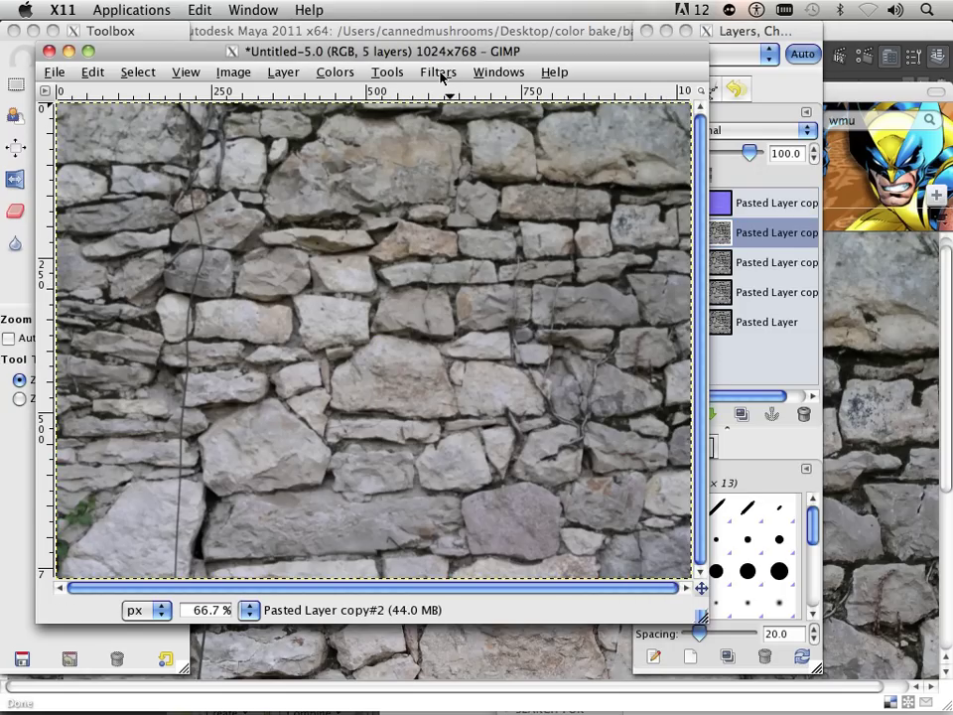
click(442, 78)
mouse_move(493, 384)
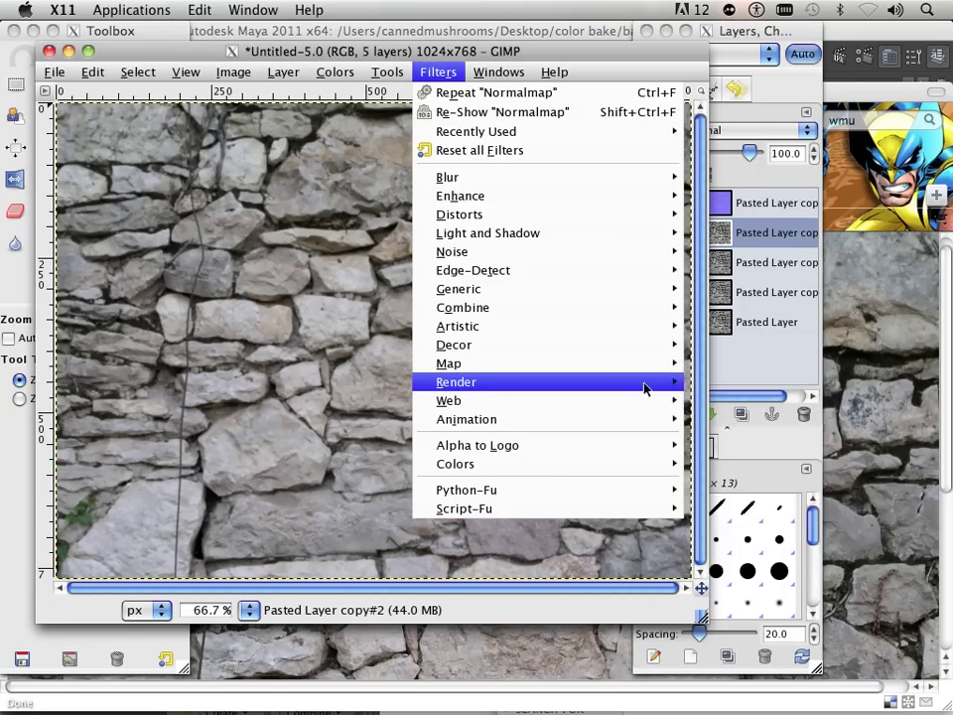
mouse_move(636, 367)
click(740, 475)
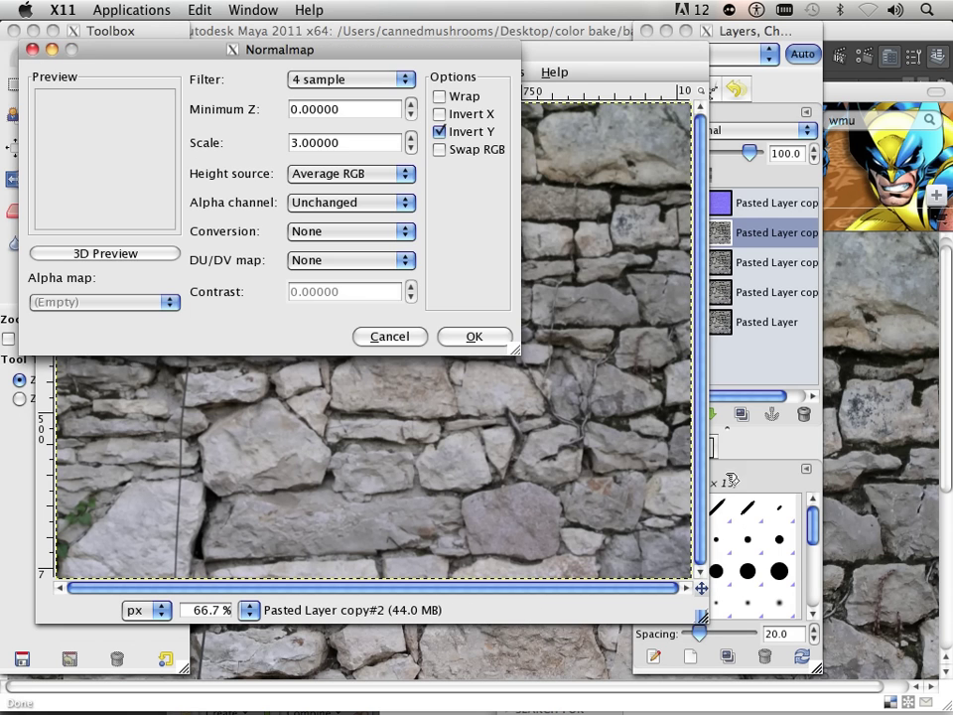
click(466, 334)
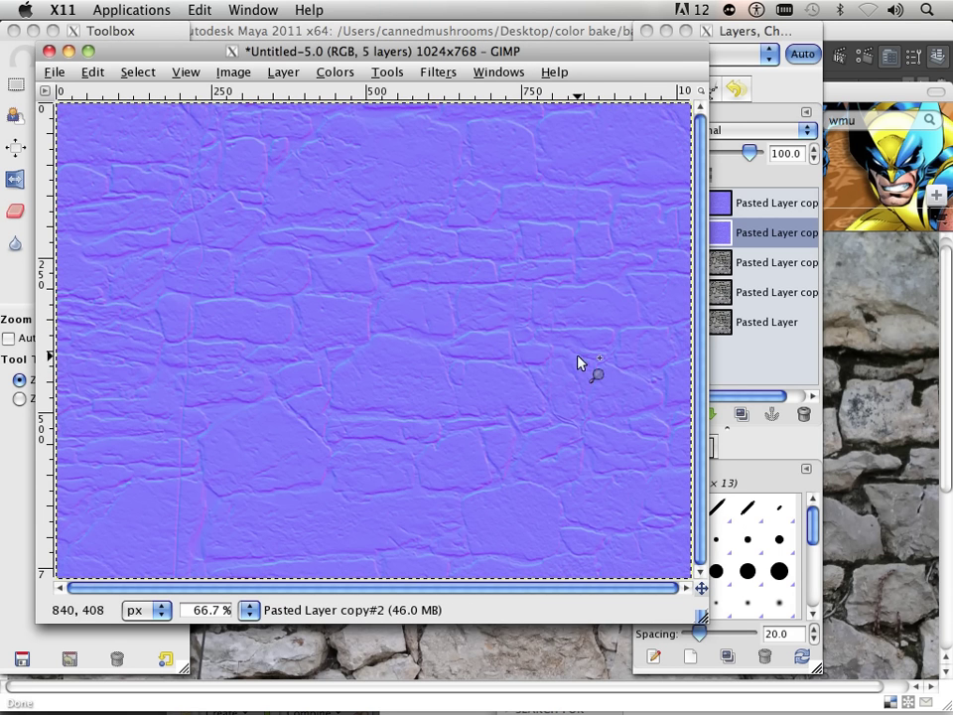
click(743, 368)
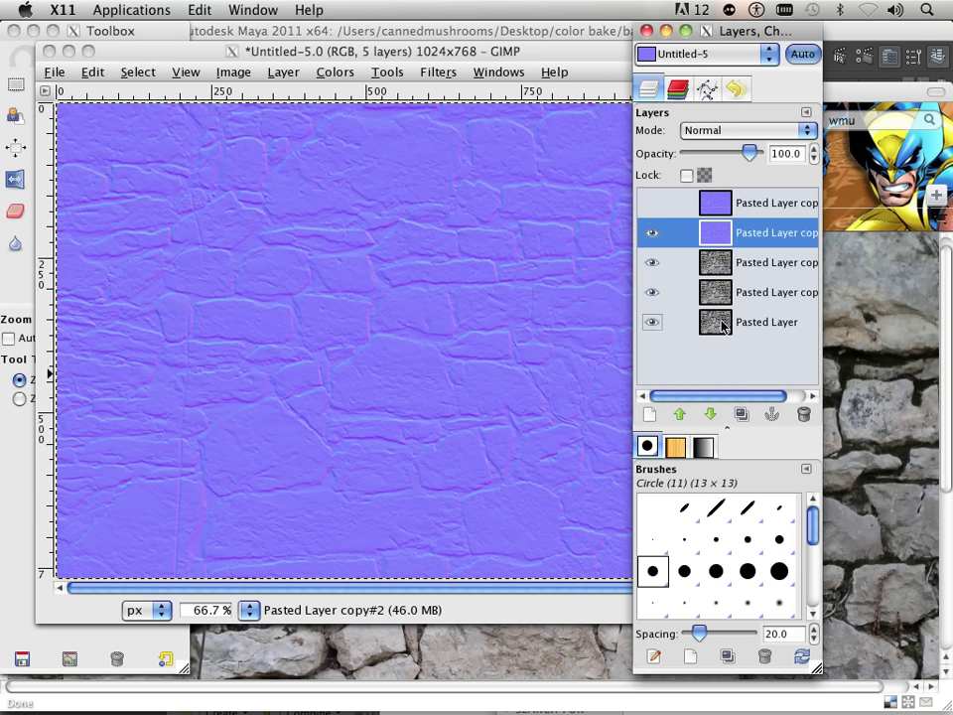
click(651, 233)
Convert the third stone layer into a normal map and hide it.
click(651, 263)
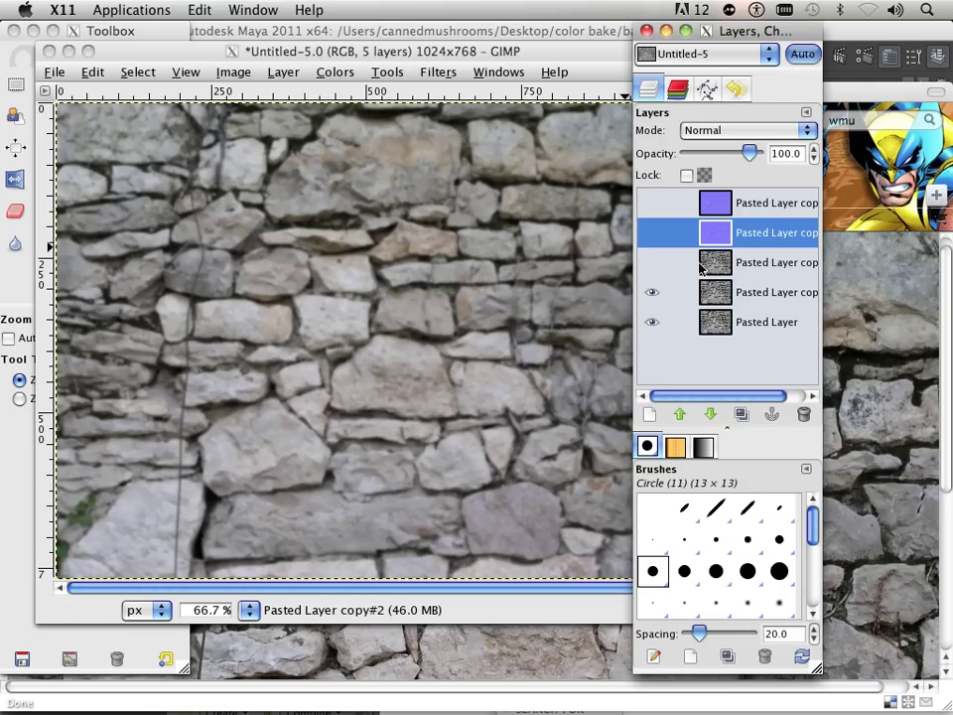
click(701, 264)
click(651, 263)
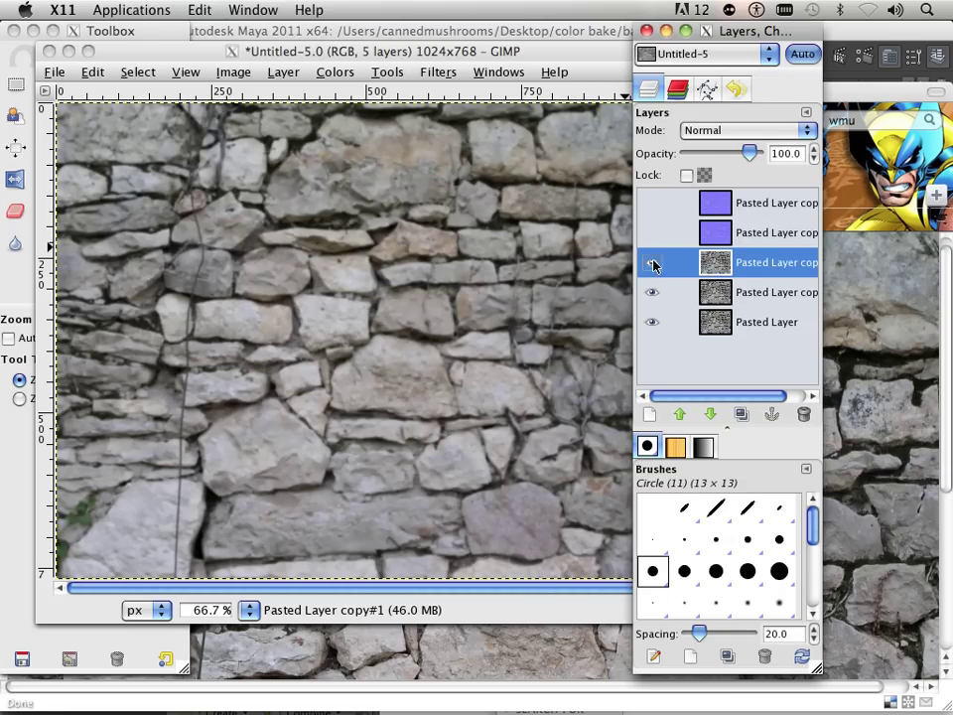
click(425, 72)
click(438, 73)
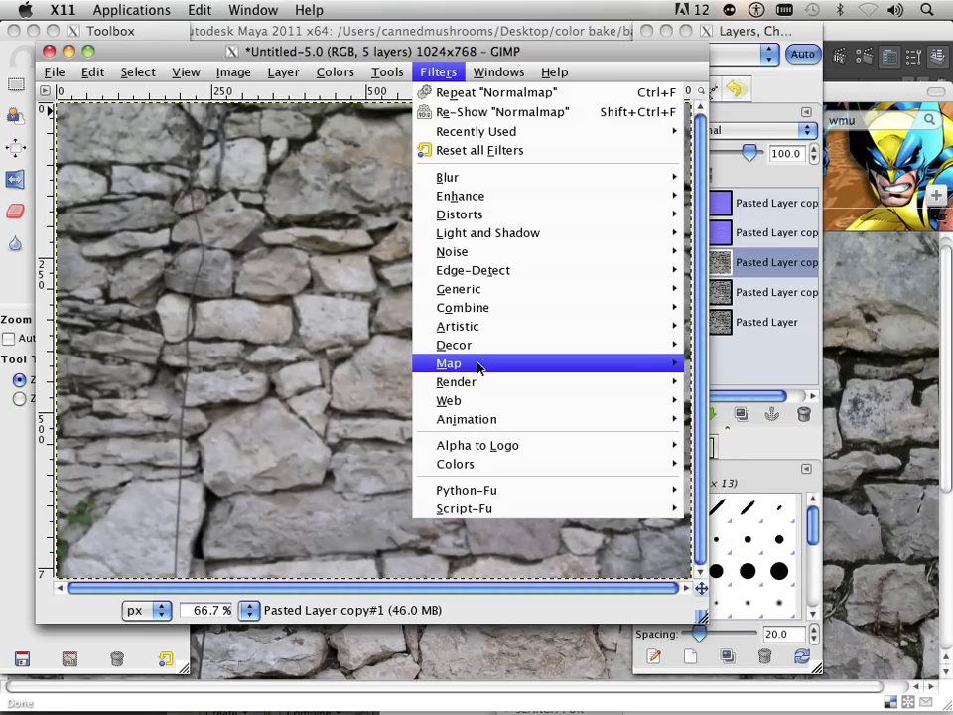
mouse_move(477, 368)
click(716, 473)
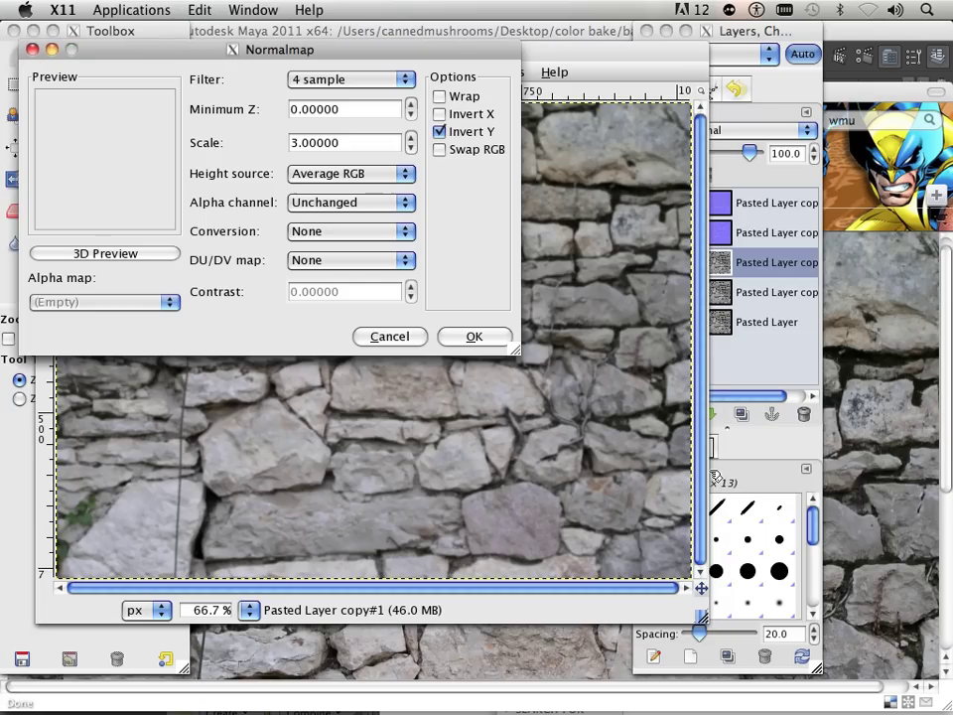
click(492, 335)
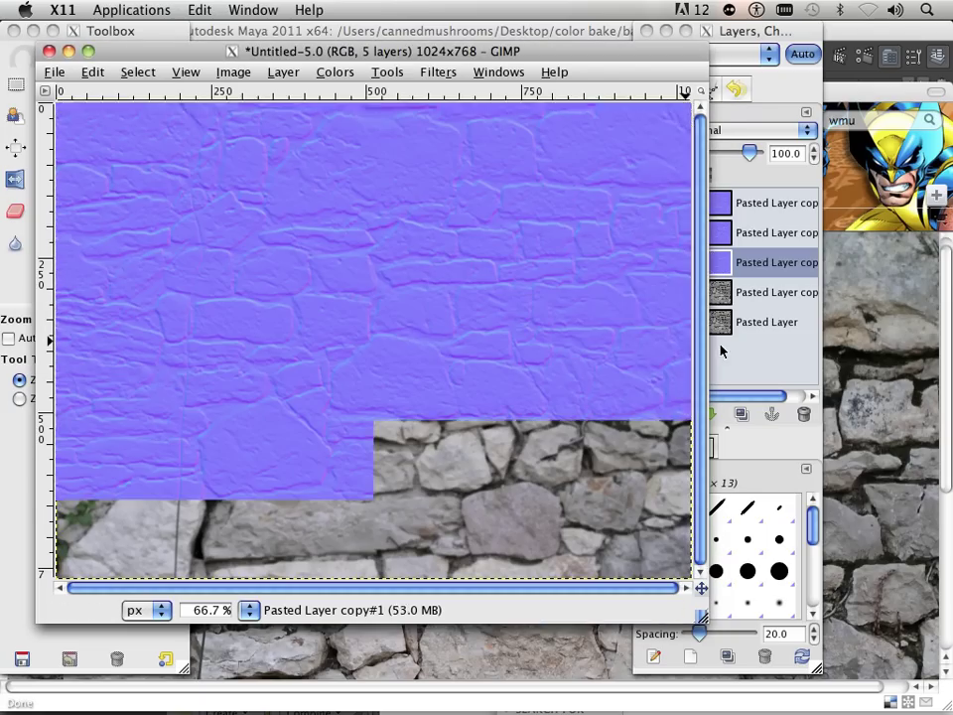
click(755, 358)
click(651, 263)
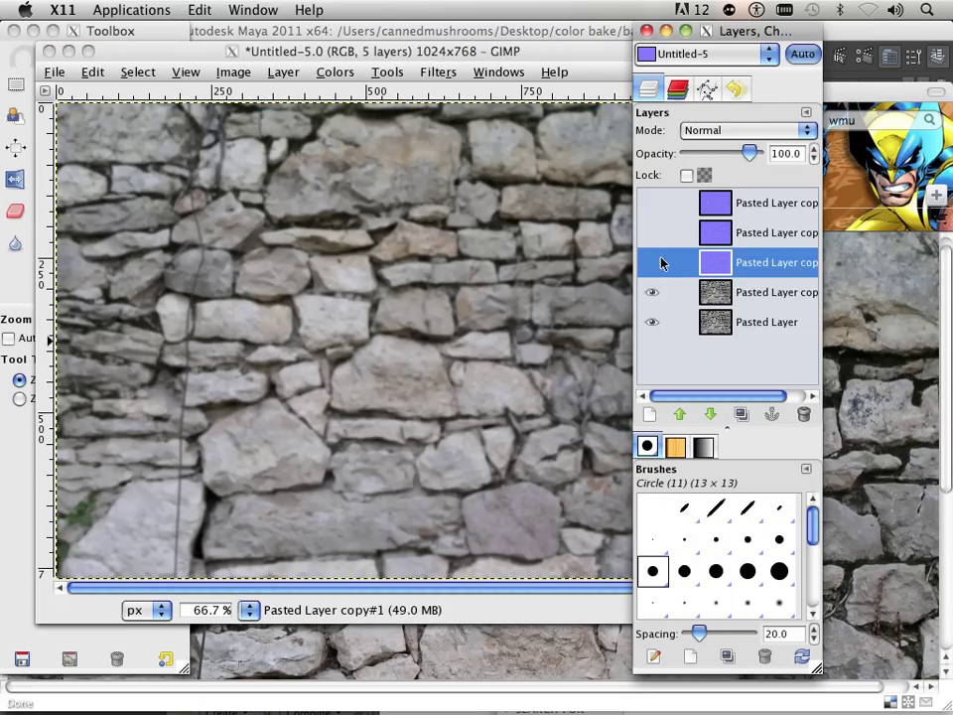
Convert the fourth stone layer into a normal map and hide it, leaving the original photo visible.
click(760, 293)
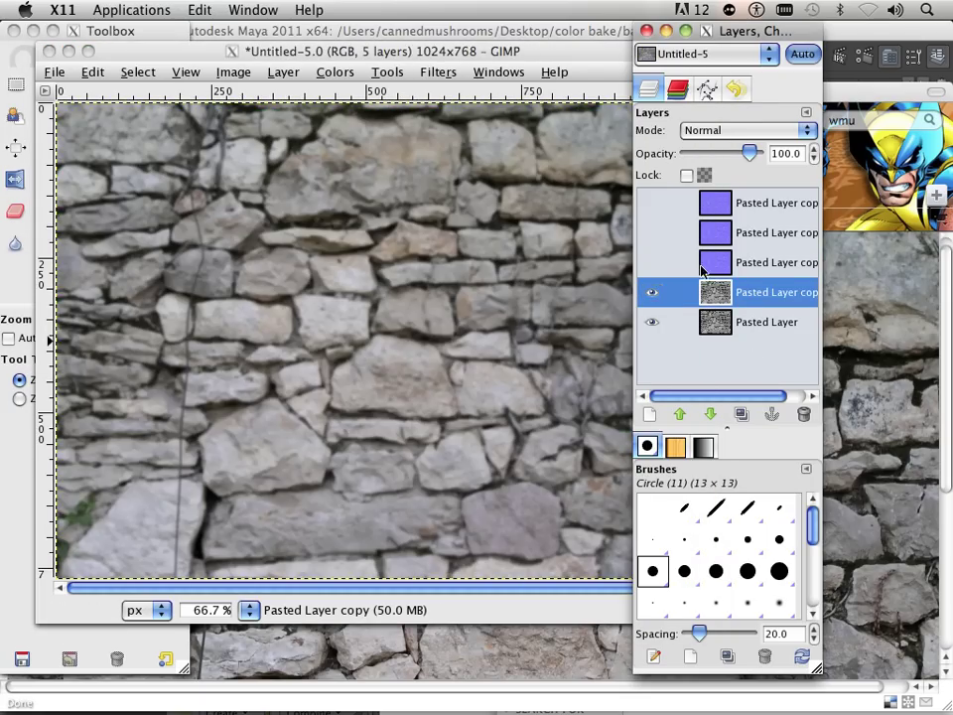
click(437, 76)
click(438, 75)
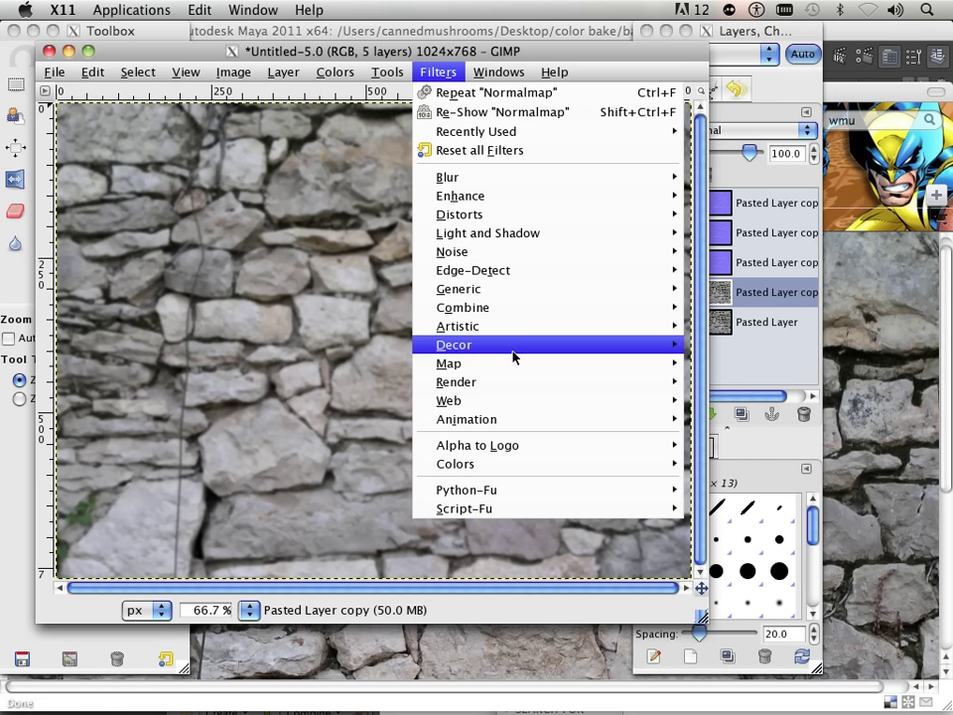
mouse_move(615, 369)
click(740, 474)
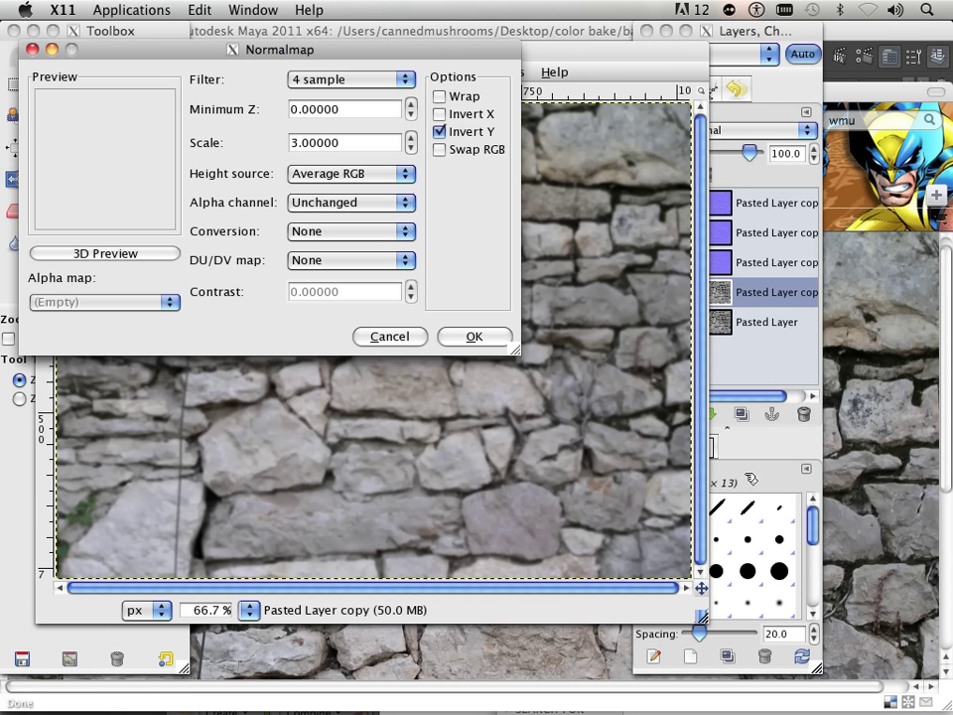
click(474, 337)
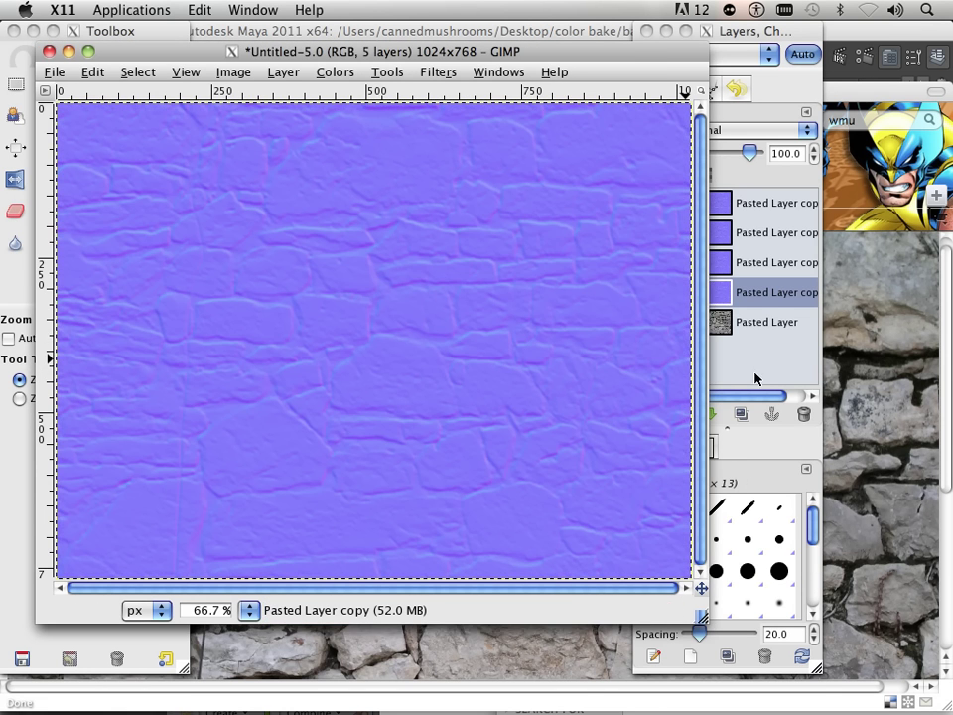
click(752, 378)
click(652, 292)
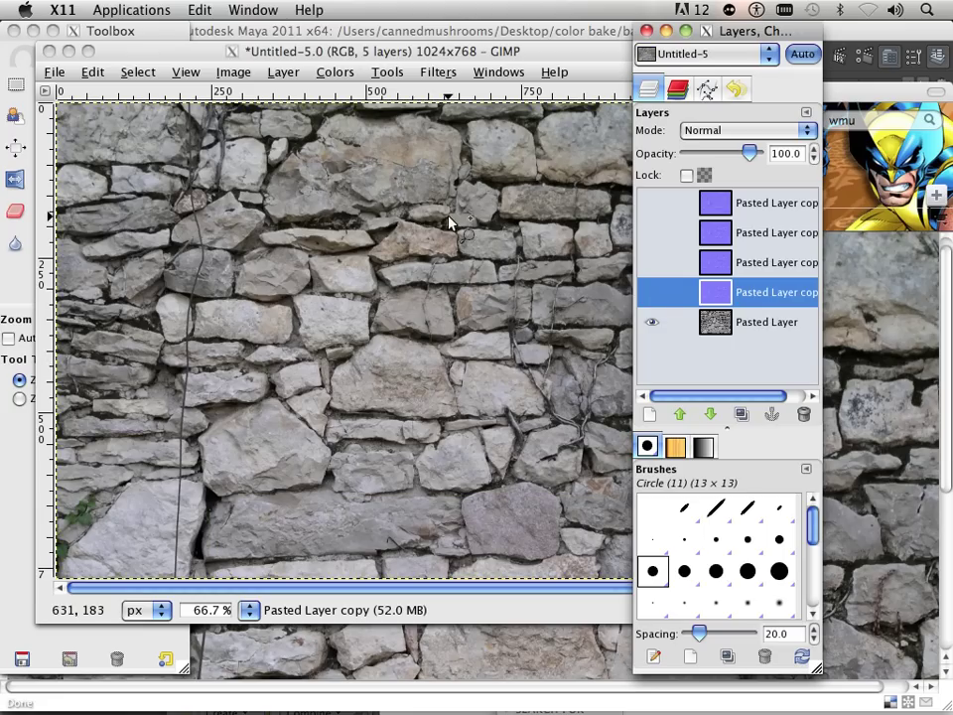
Save the five-layer GIMP image as highfExample.xcf inside Desktop > color bake.
click(61, 75)
click(58, 73)
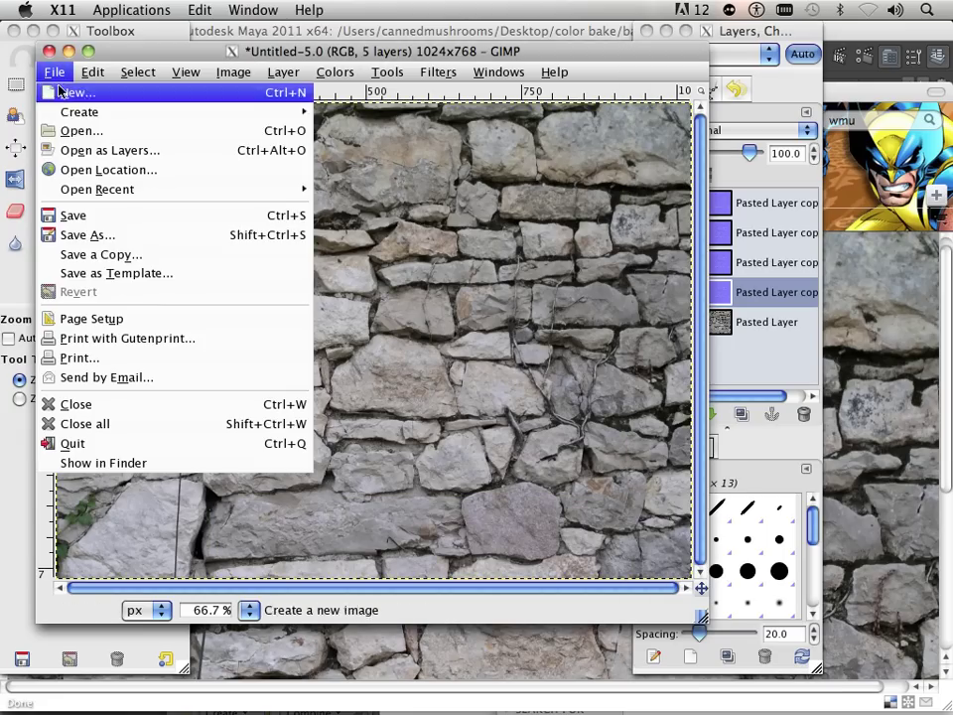
click(95, 241)
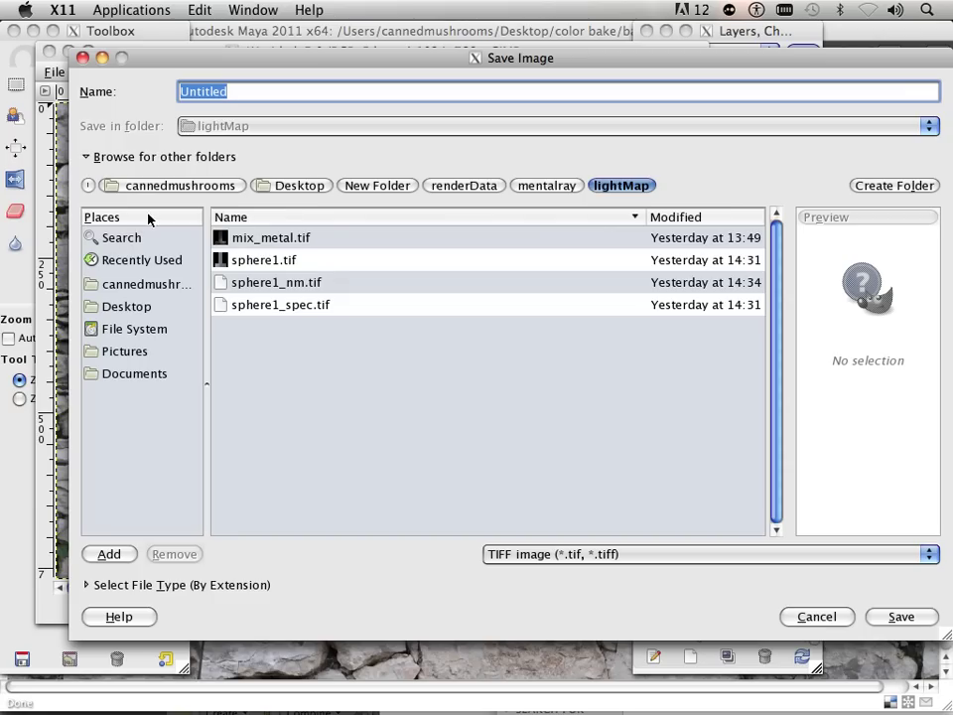
click(127, 307)
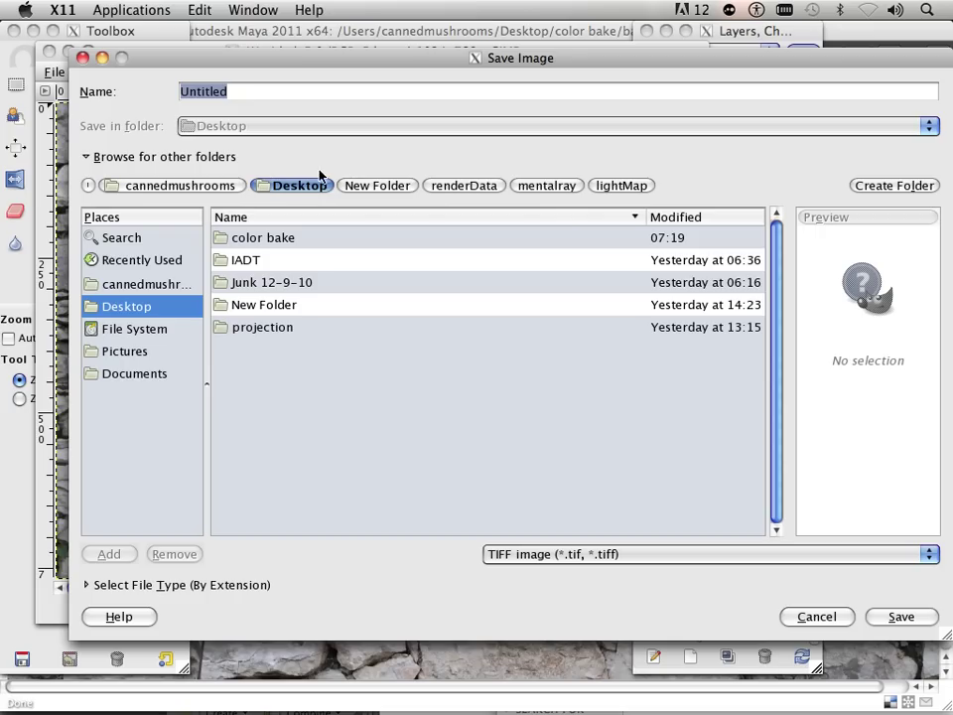
click(530, 554)
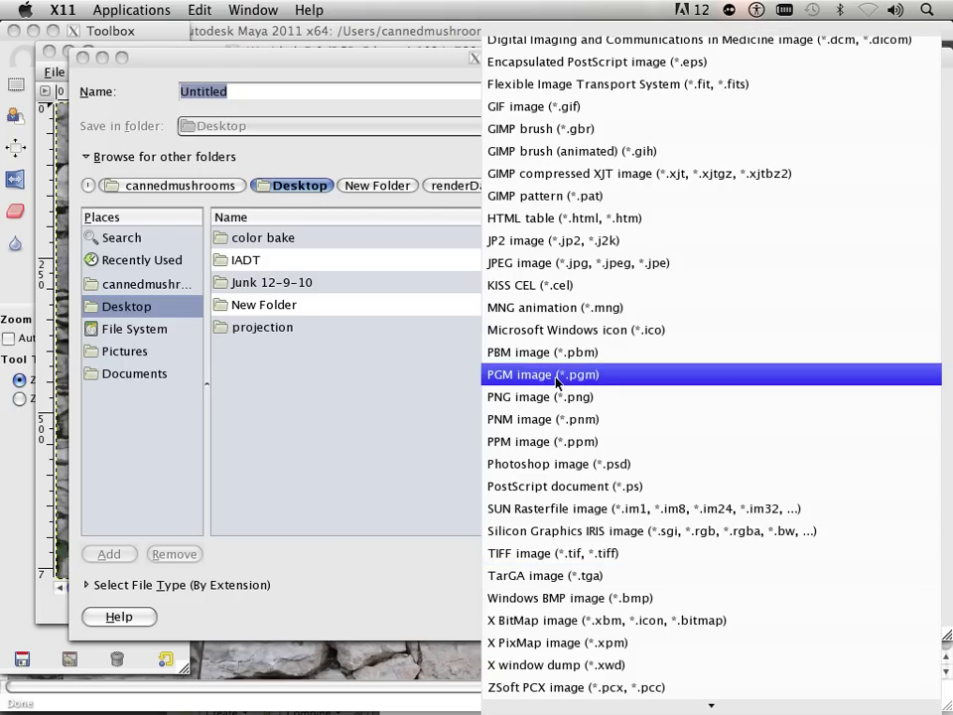
click(559, 465)
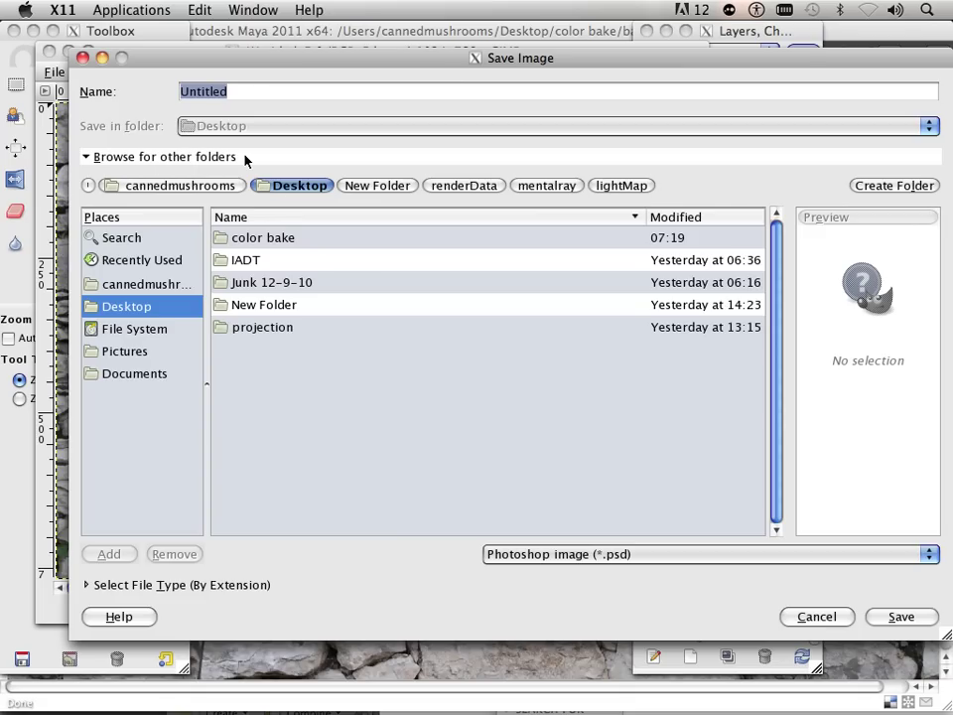
text(highfExample)
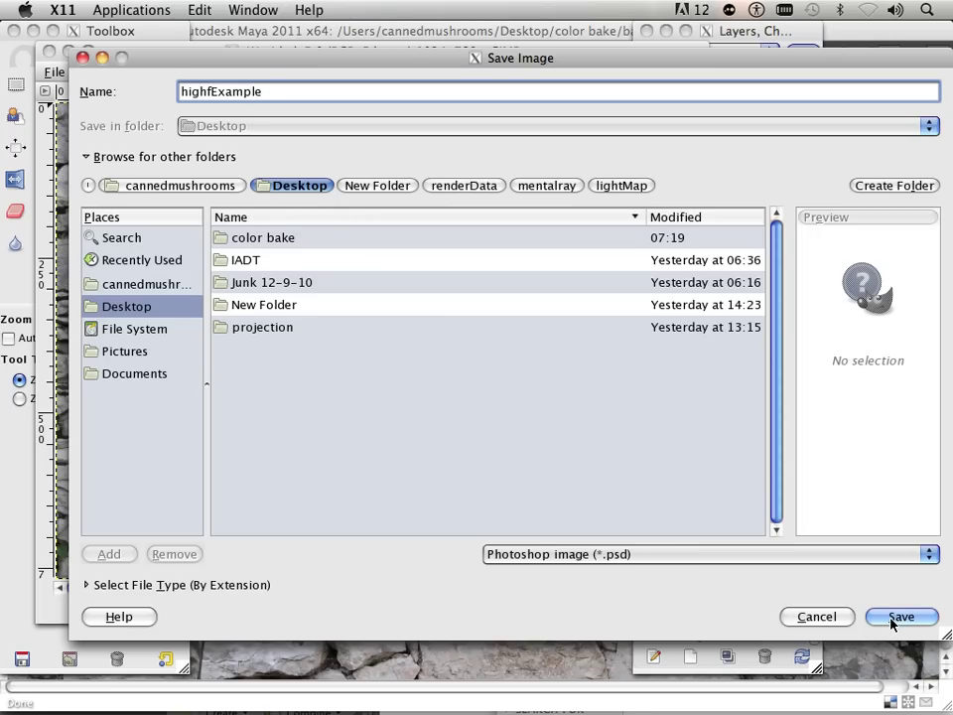
double_click(268, 239)
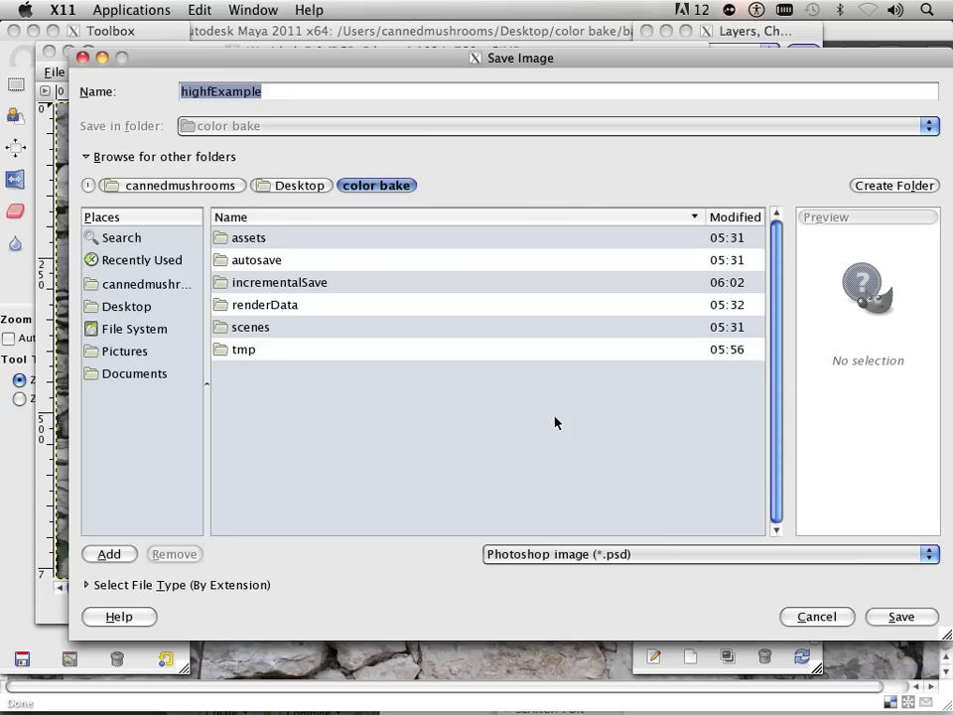
key(End)
text(.xcf)
click(895, 619)
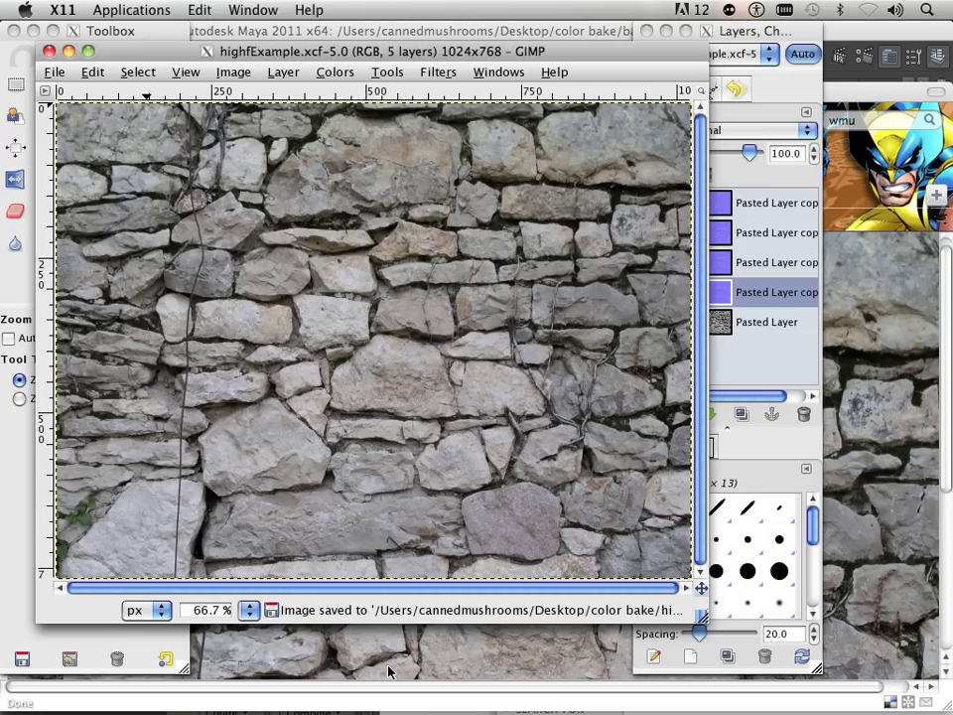
mouse_move(373, 710)
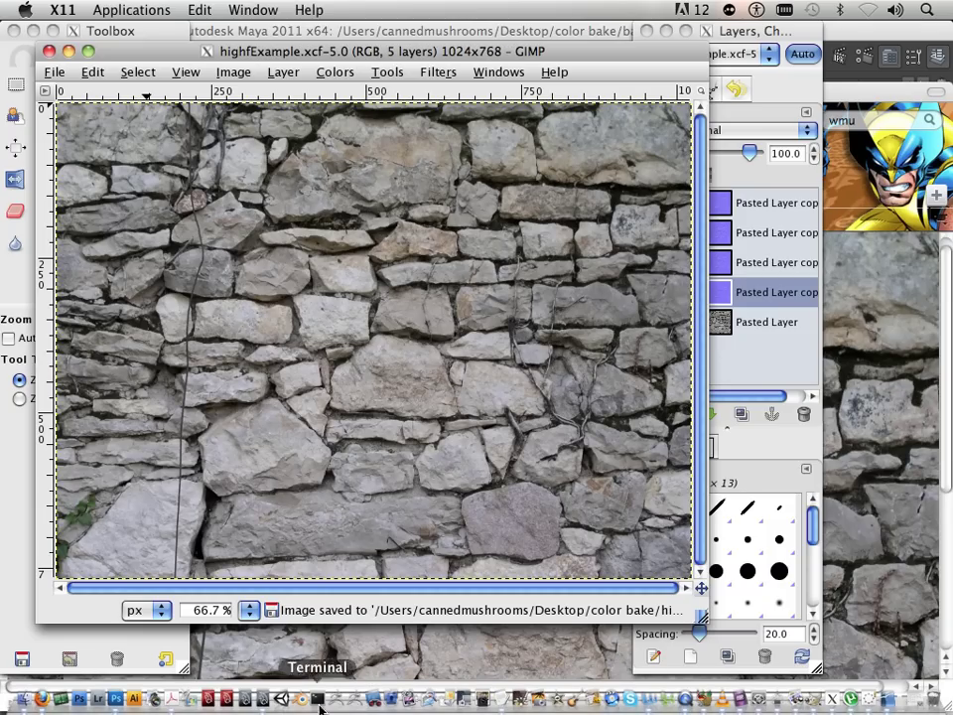
In Photoshop, browse File > Open to the color bake folder, then return to GIMP.
click(113, 701)
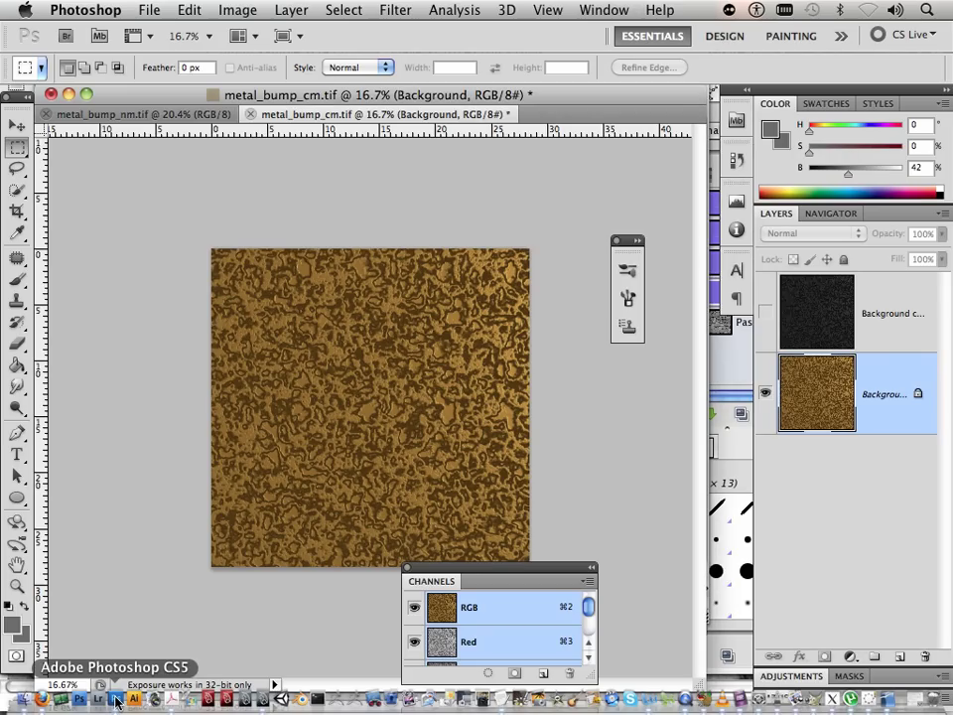
click(149, 10)
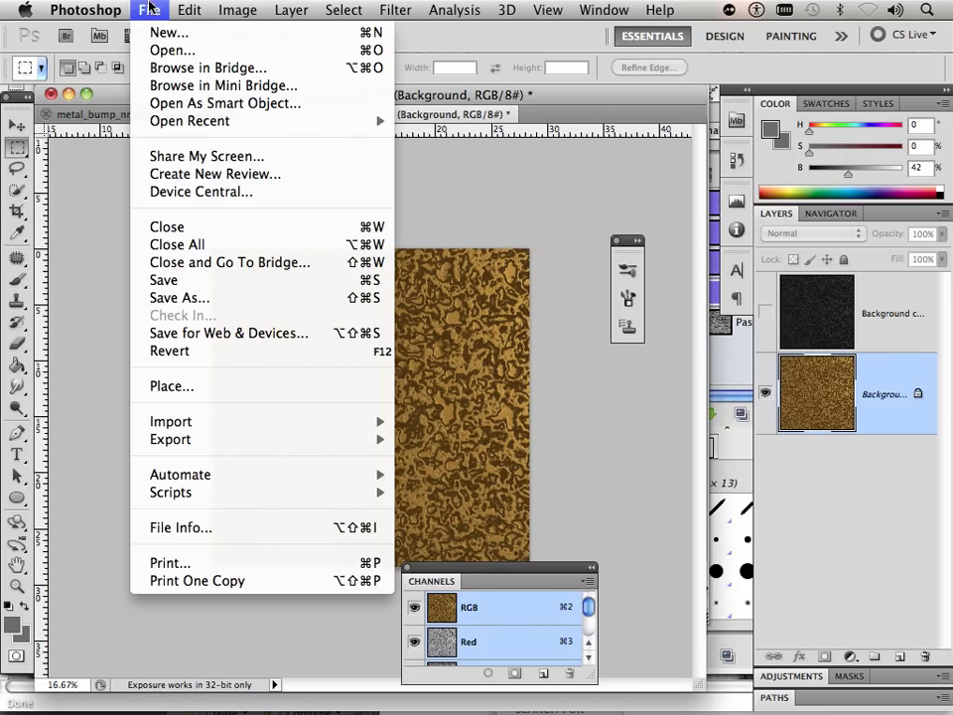
click(162, 50)
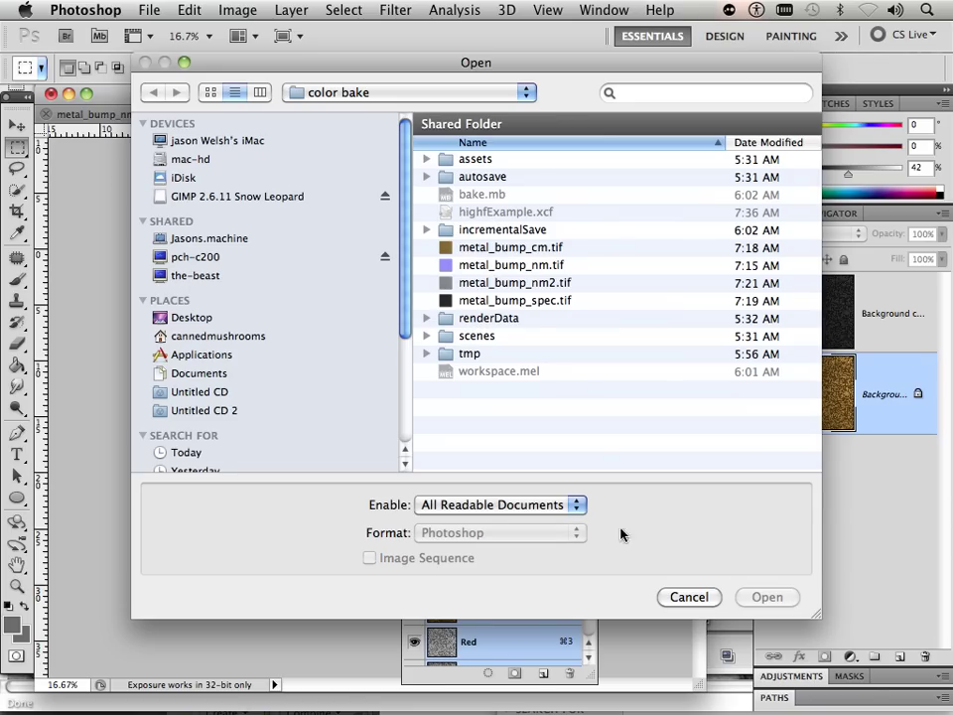
mouse_move(698, 701)
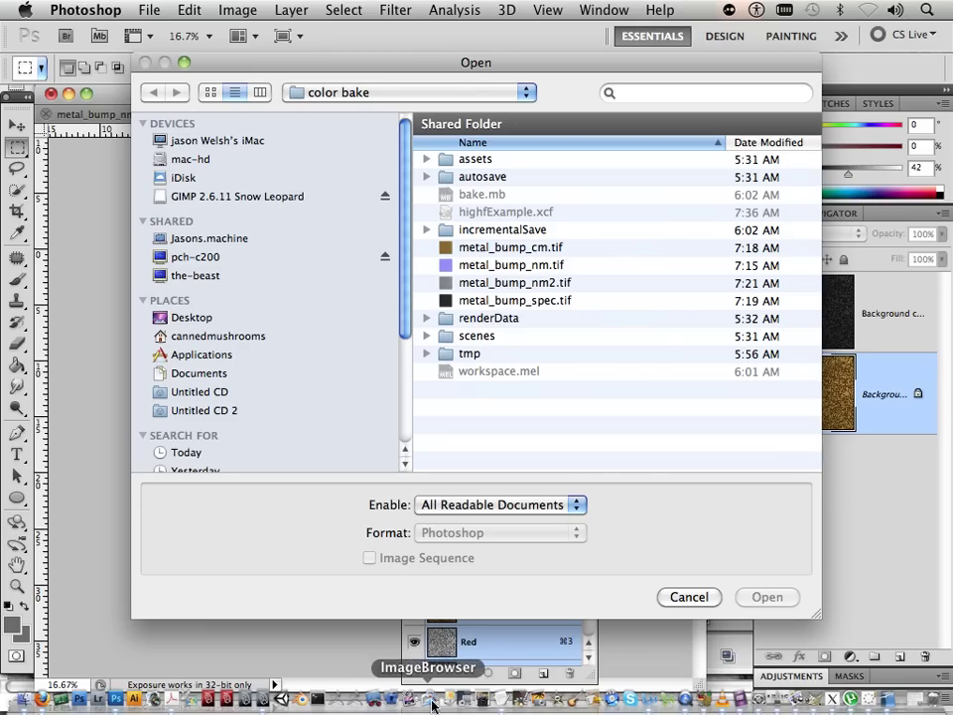
click(834, 701)
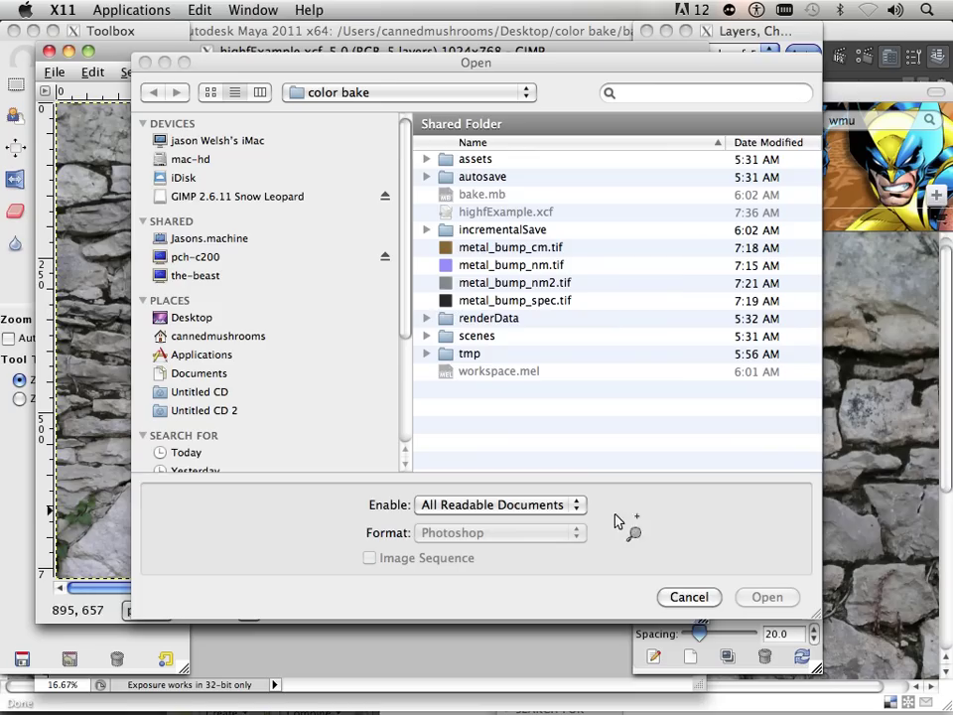
Re-save the GIMP image as highfExample.psd in Photoshop format in the color bake folder.
mouse_move(685, 707)
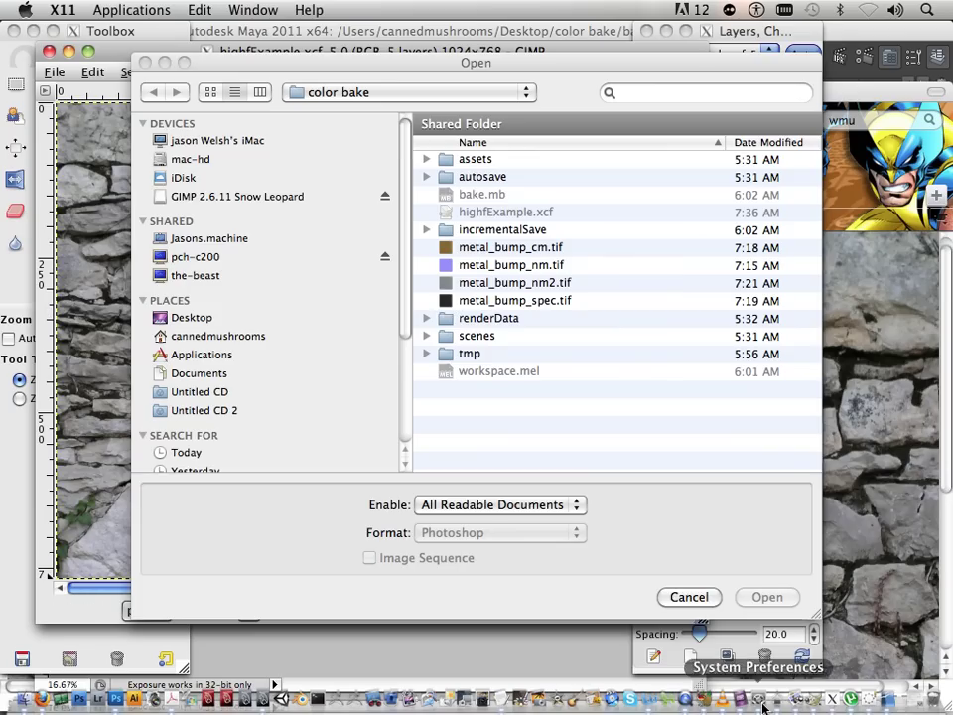
click(832, 700)
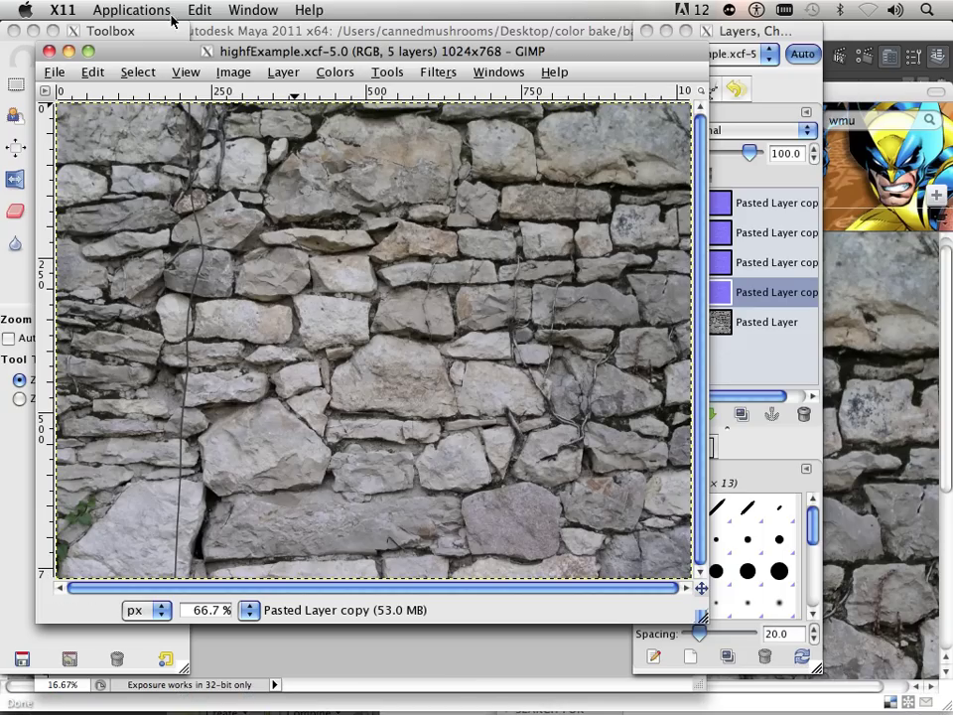
click(55, 72)
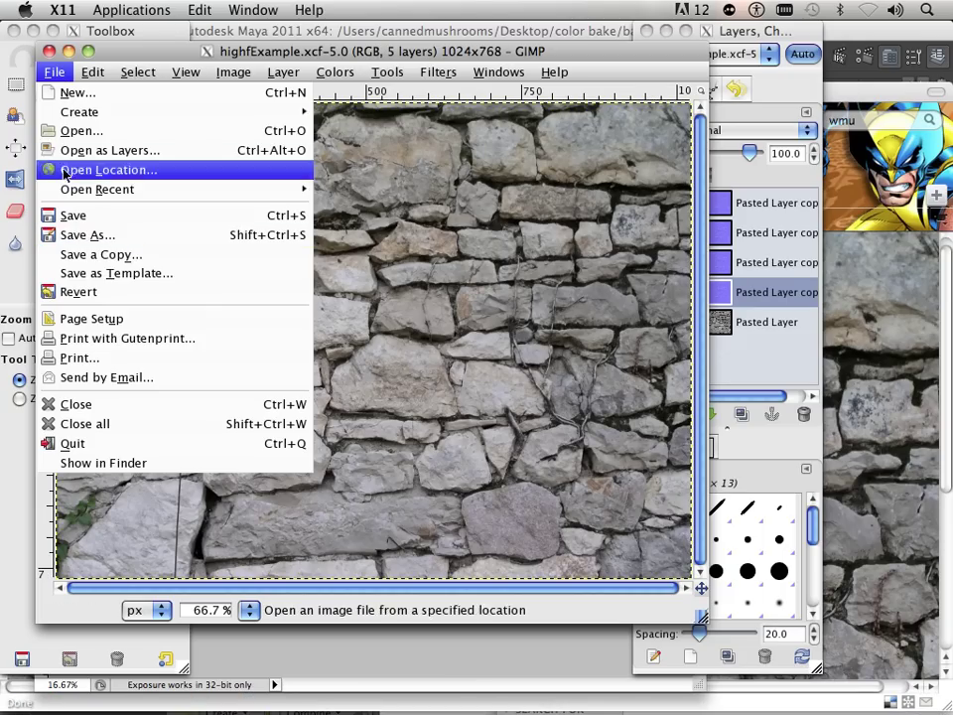
click(89, 235)
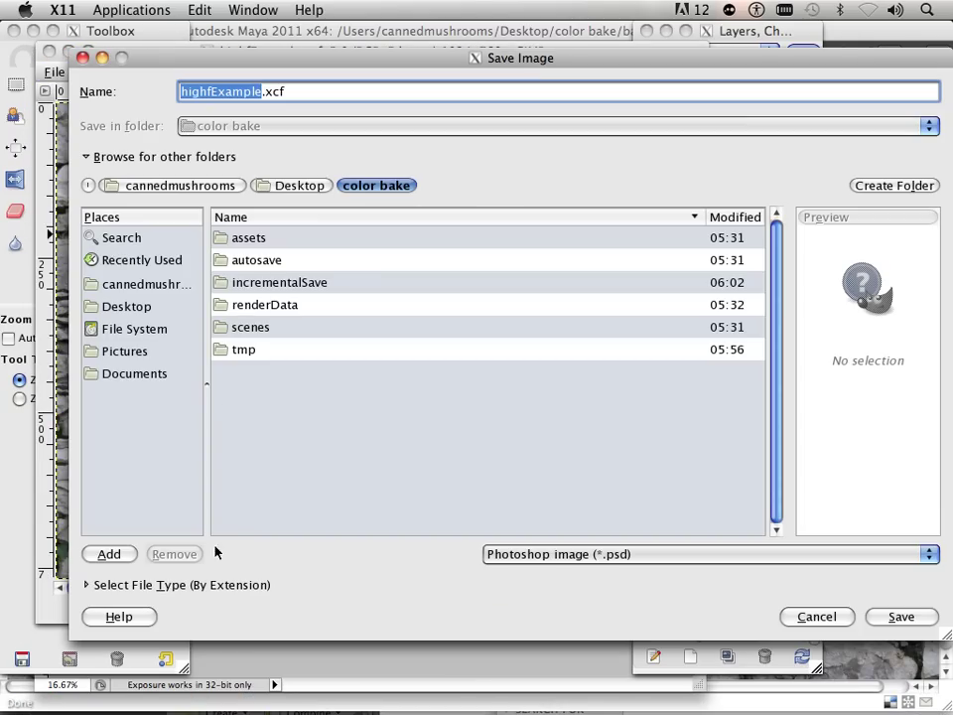
click(304, 92)
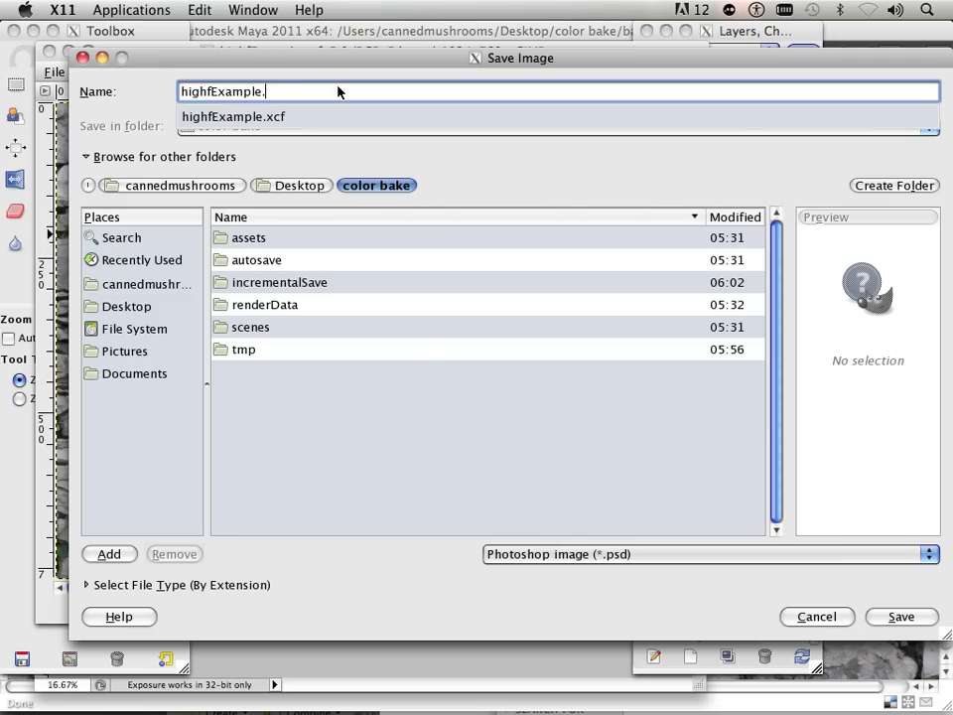
key(Return)
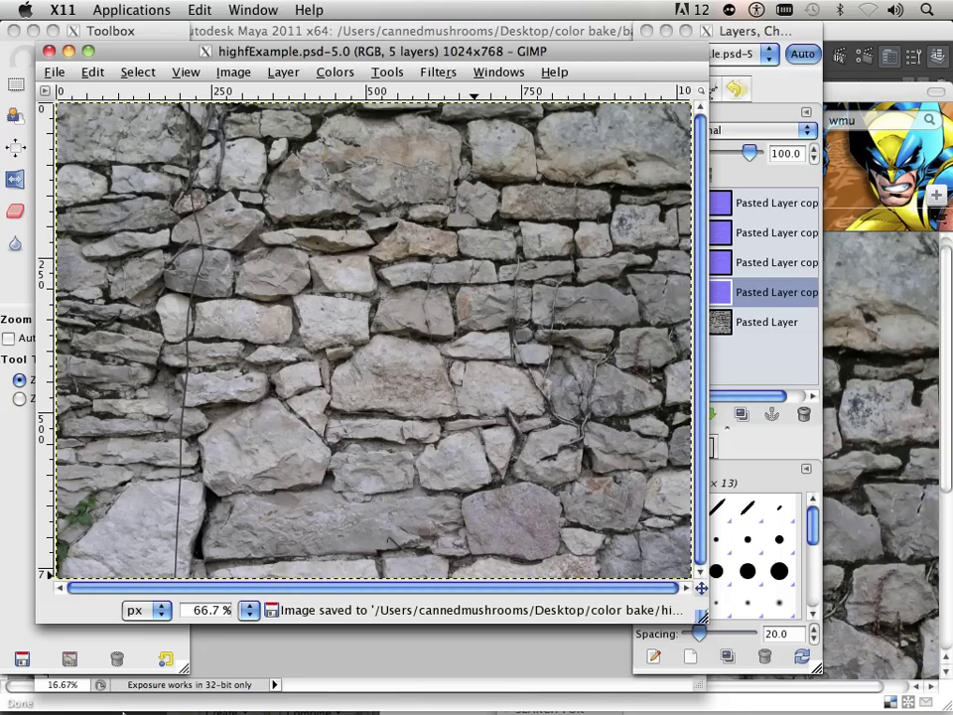
Open highfExample.psd in Photoshop and move the Channels panel off the canvas.
click(116, 703)
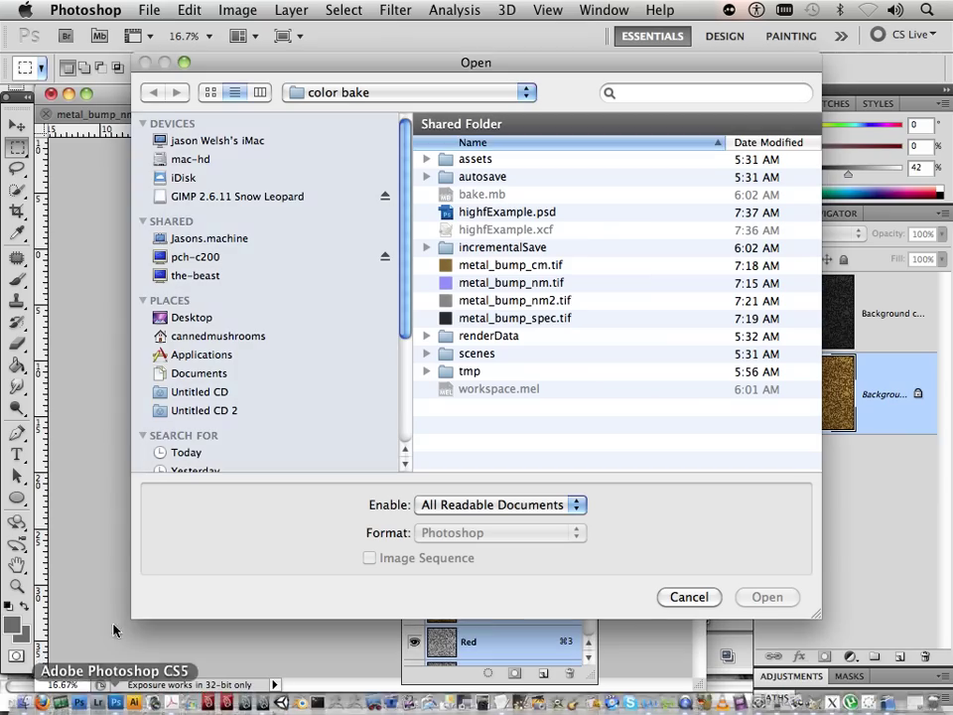
key(Escape)
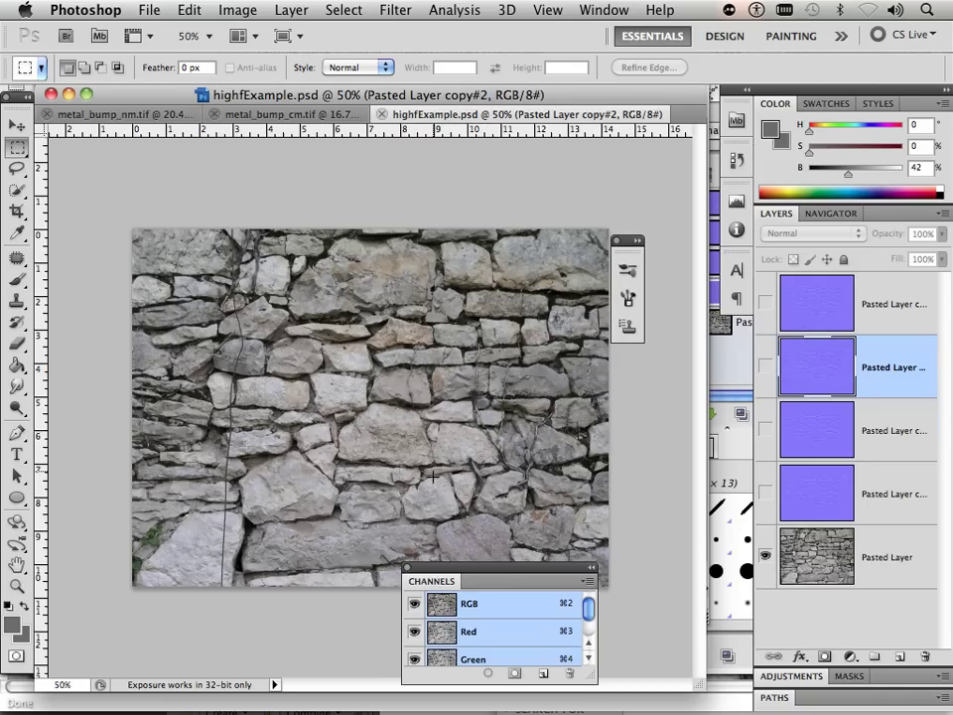
drag(427, 580, 107, 640)
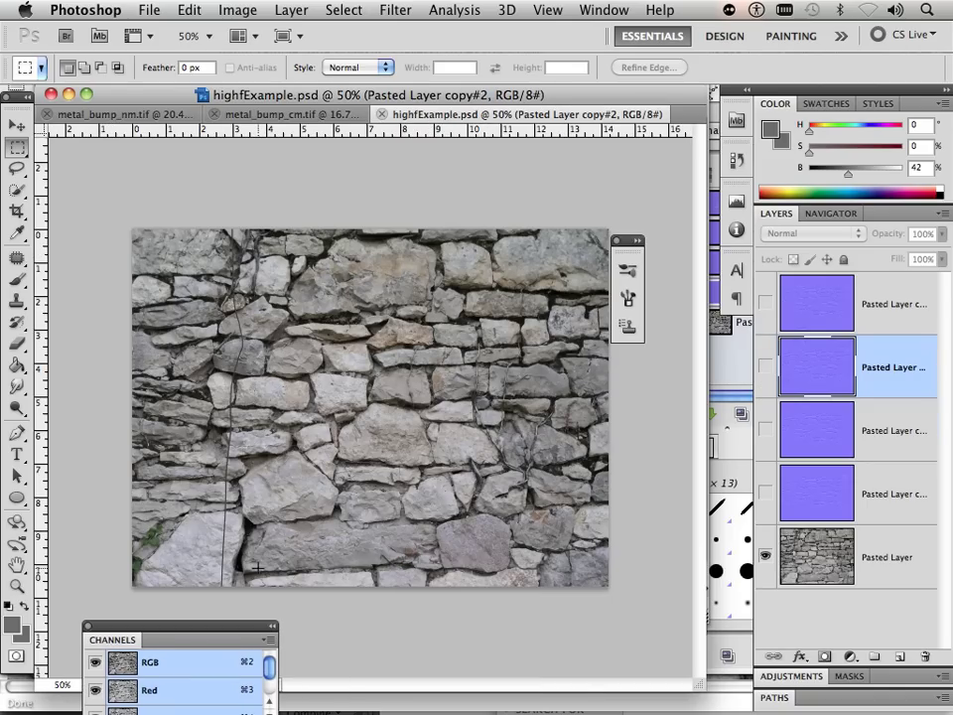
Compare the normal-map layers one at a time, leaving only Pasted Layer copy#3 visible and active.
click(764, 302)
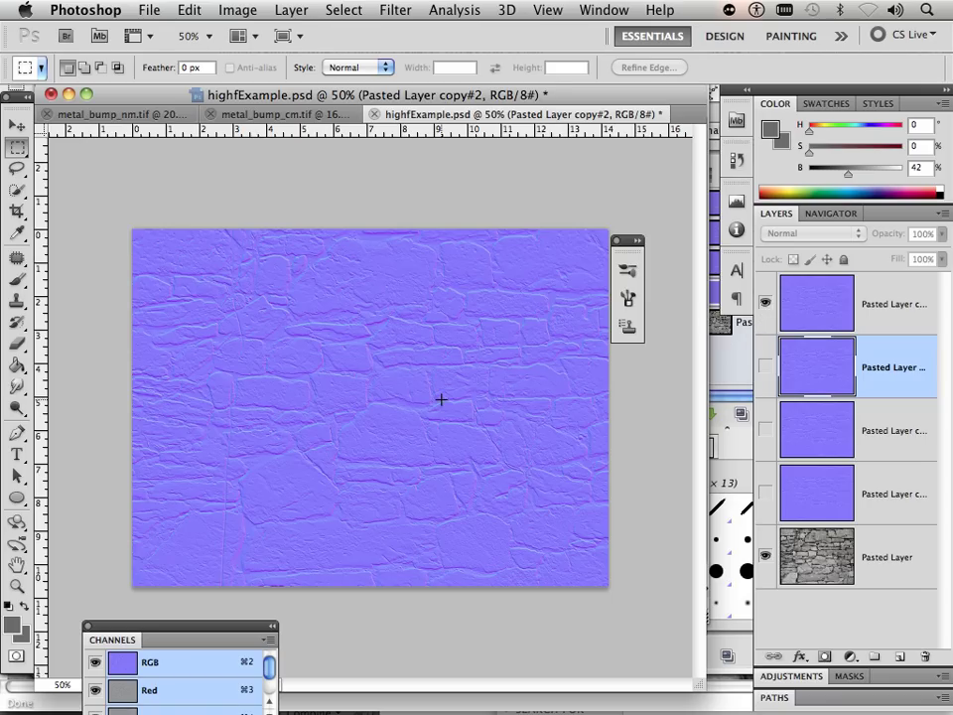
scroll(419, 398, up, 5)
scroll(419, 398, up, 2)
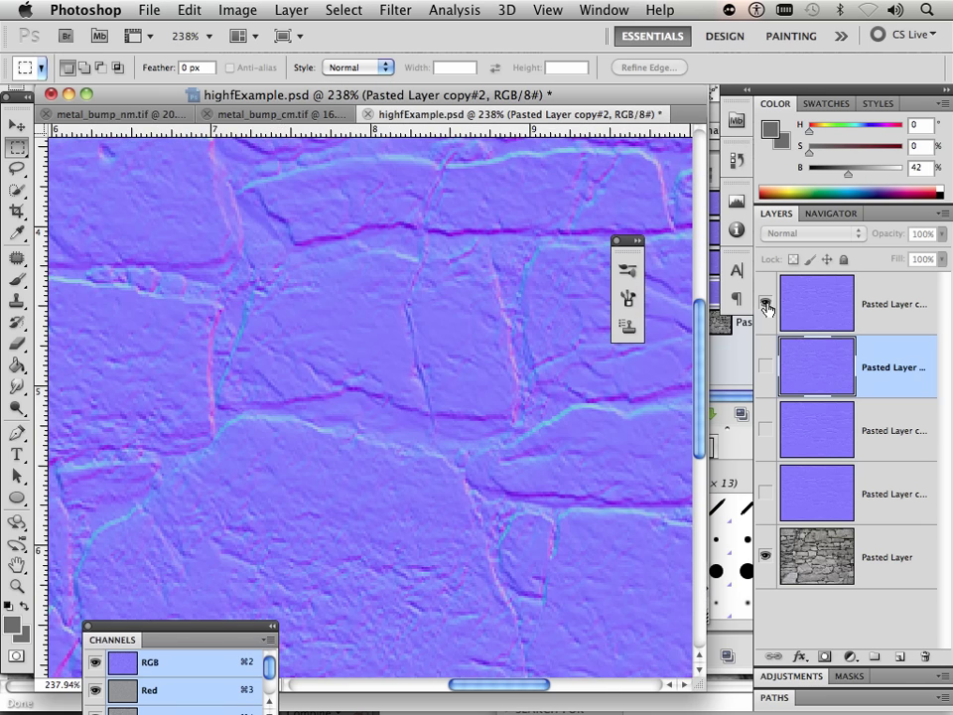
click(765, 302)
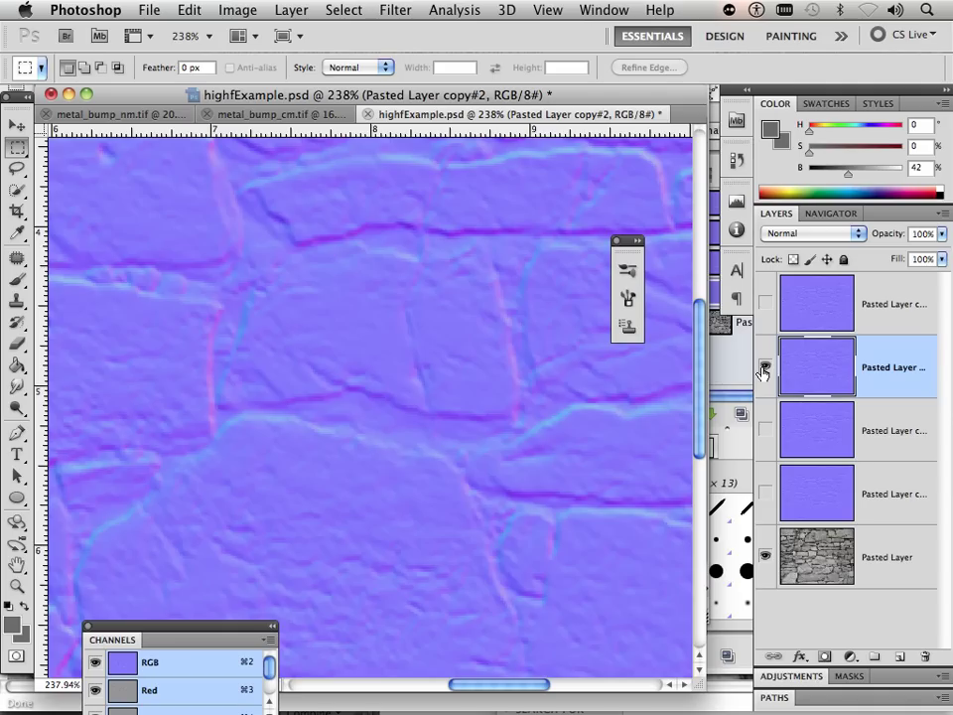
click(765, 367)
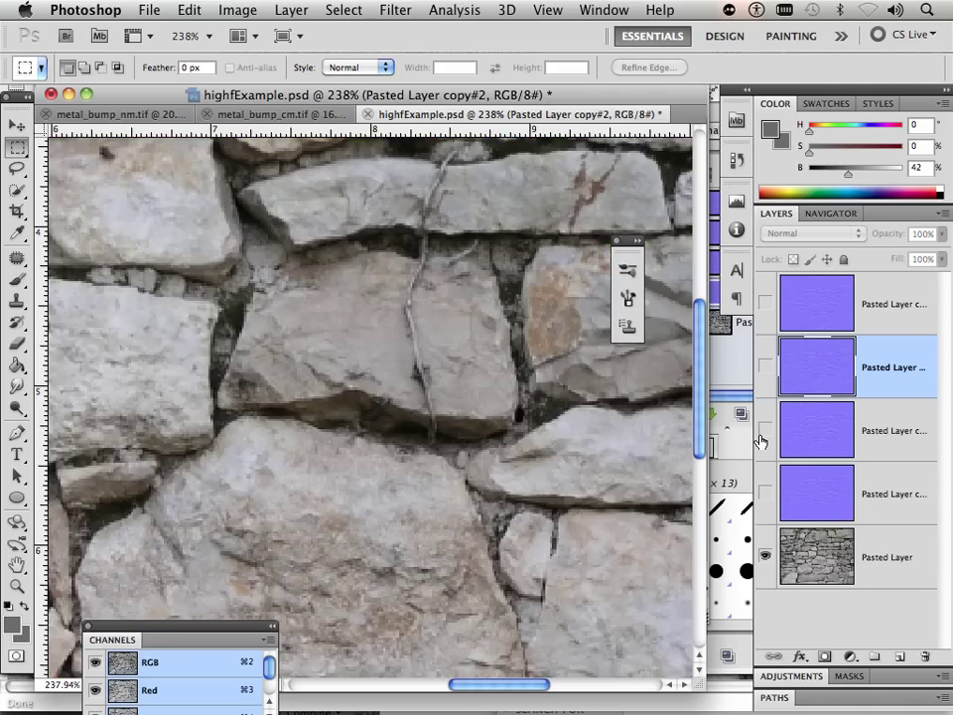
click(764, 430)
click(764, 430)
click(765, 493)
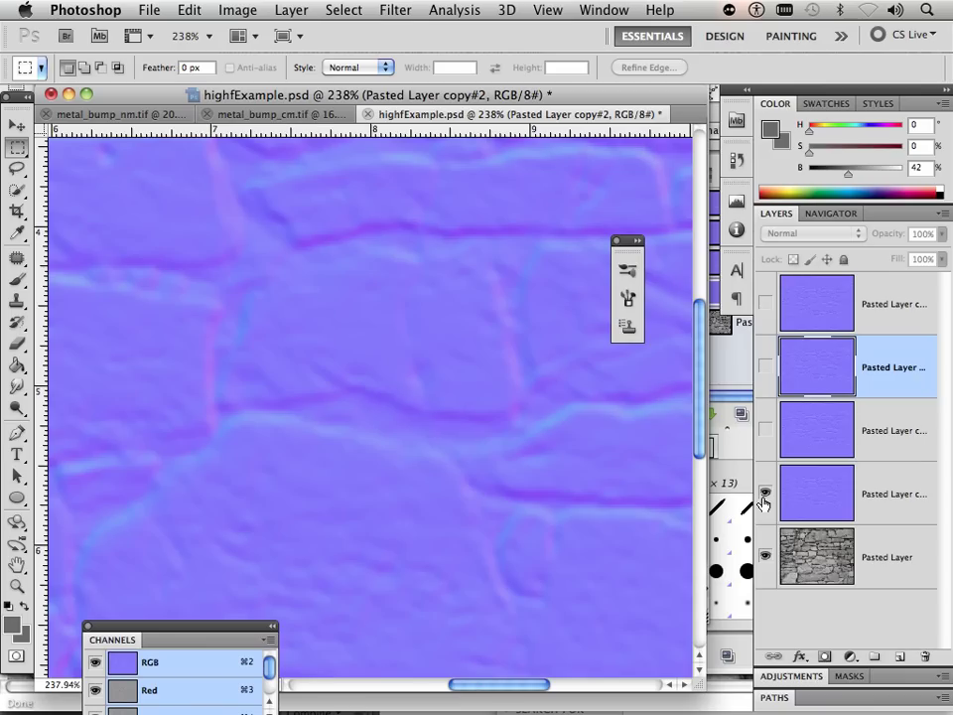
click(764, 494)
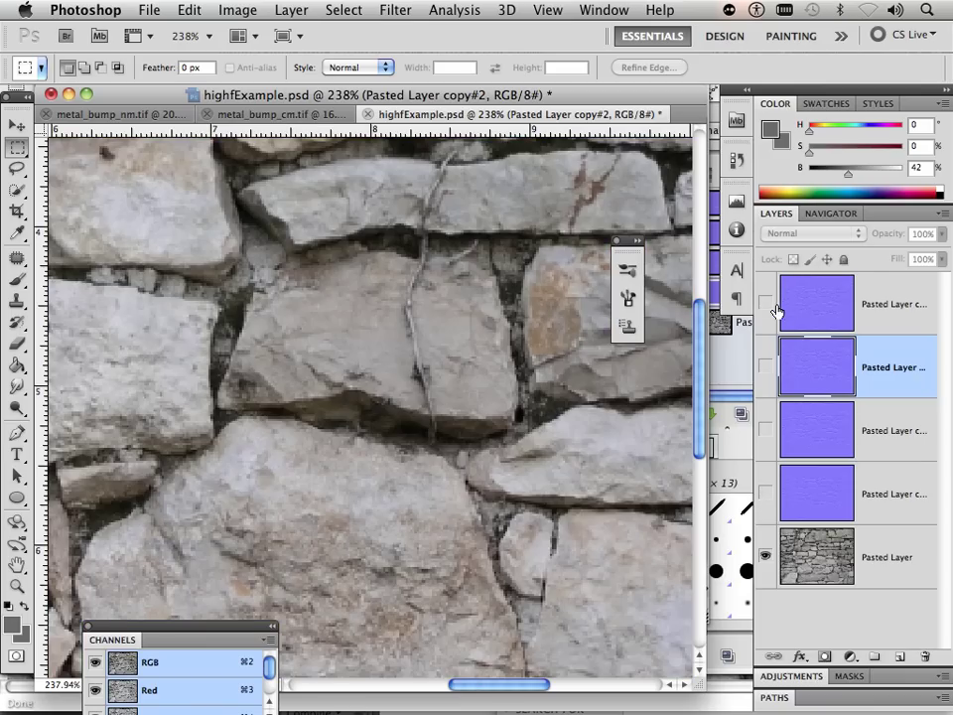
click(805, 307)
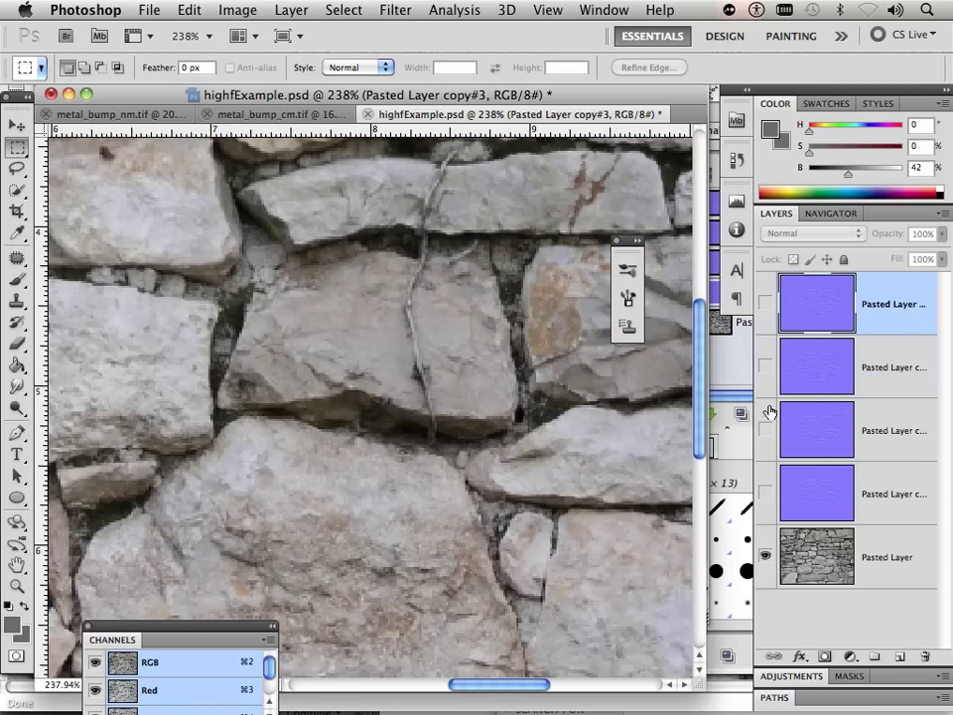
click(764, 303)
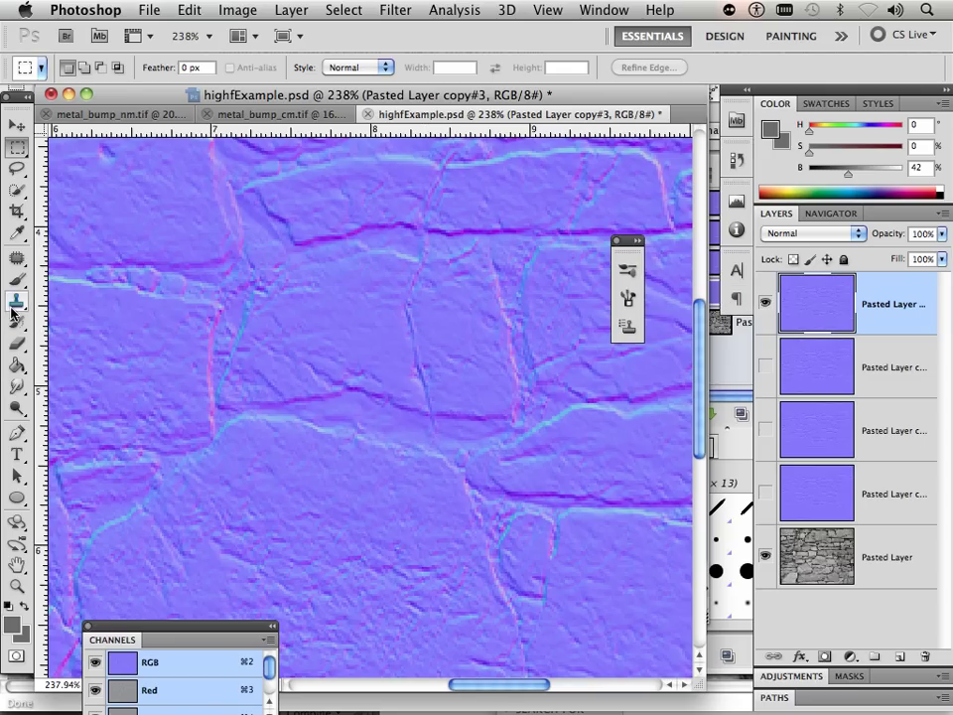
Sample the normal map's purple and fill a new layer above Pasted Layer with it.
click(16, 365)
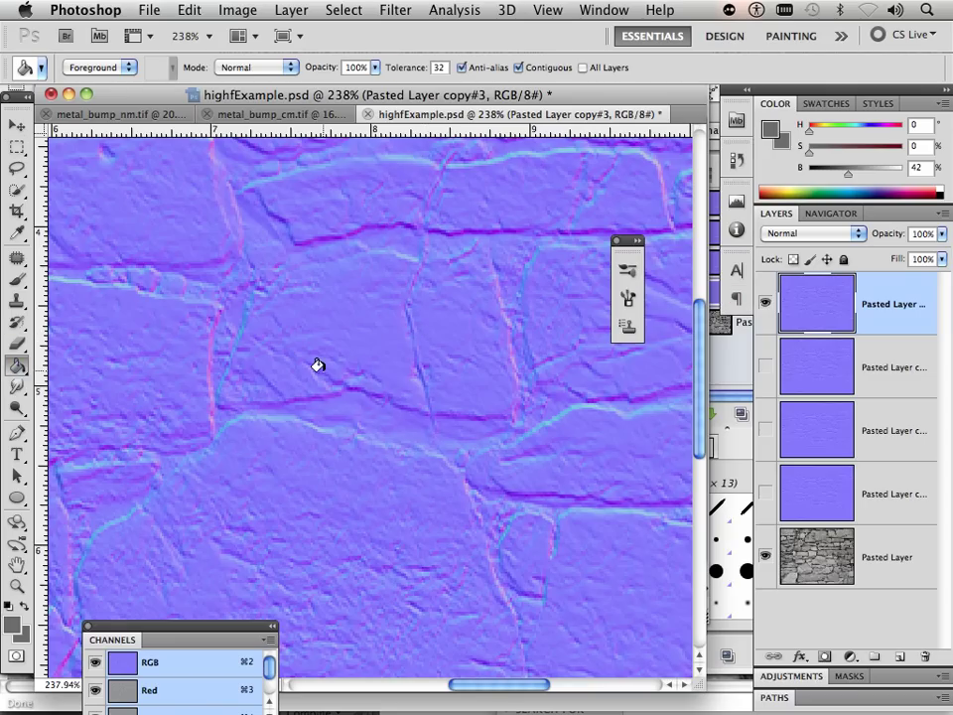
alt+click(362, 338)
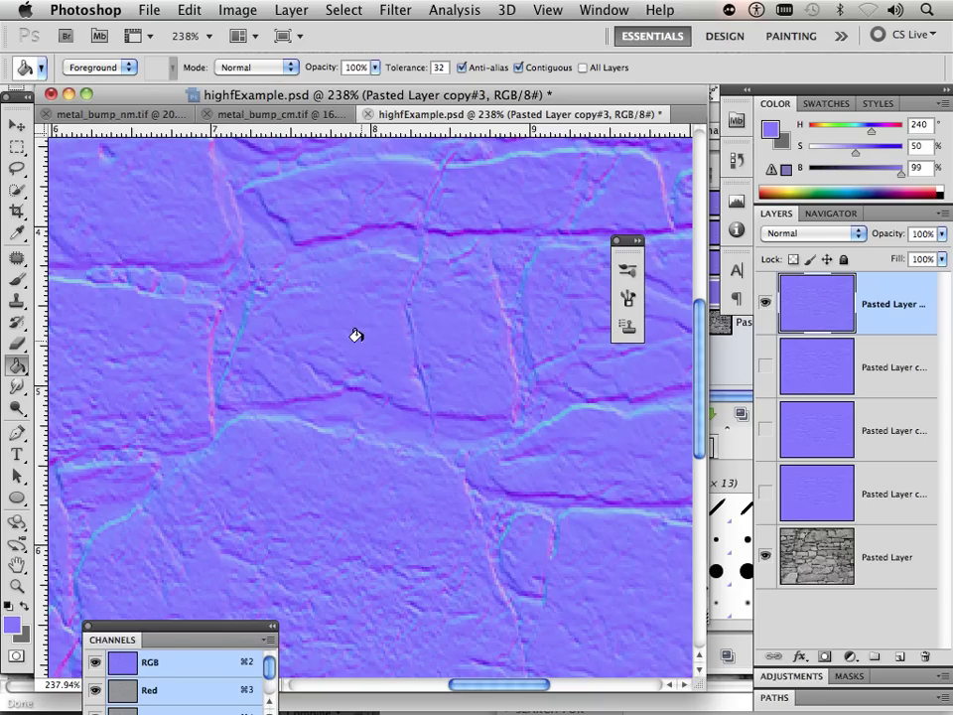
click(876, 564)
click(899, 657)
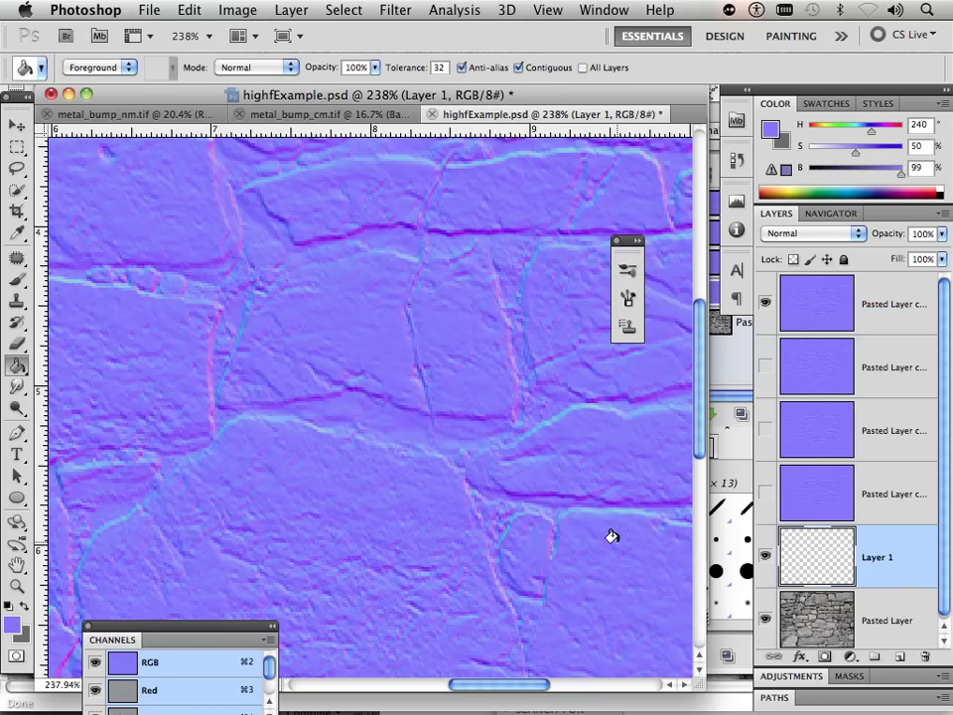
click(574, 526)
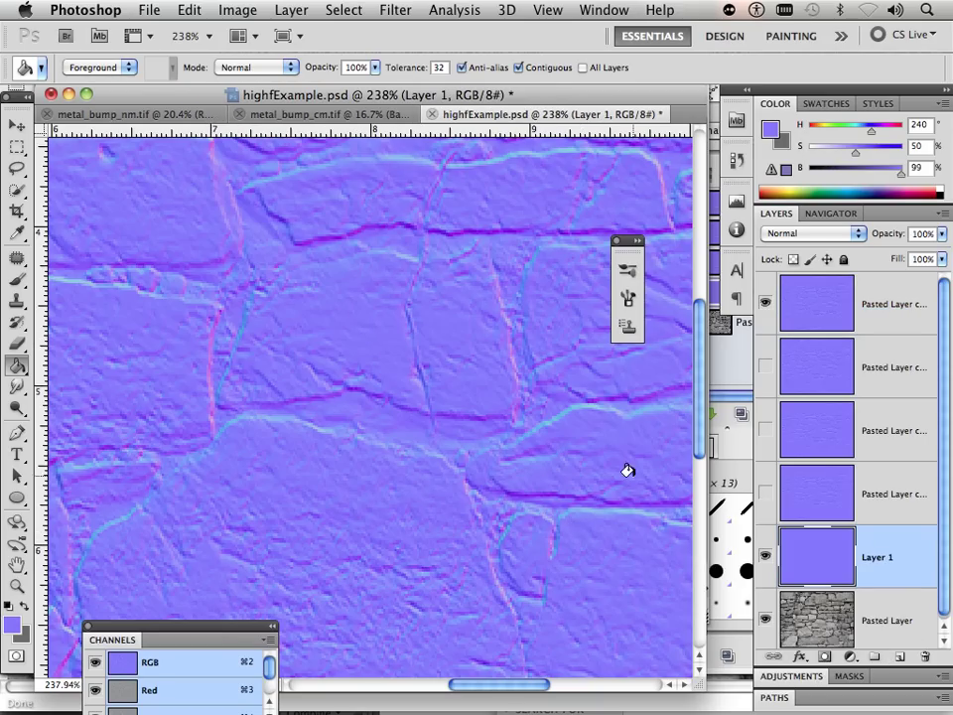
Set Pasted Layer copy#3 to Soft Light blending.
click(834, 288)
click(812, 238)
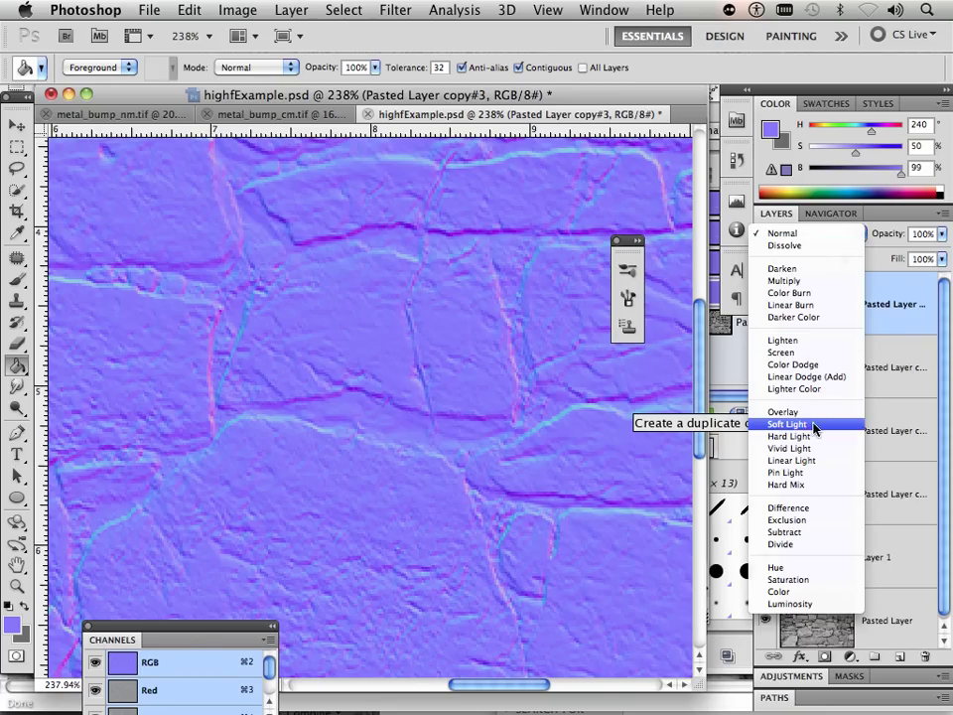
click(814, 425)
Show Pasted Layer copy#2, copy#1 and copy, setting each to Overlay blending.
click(887, 385)
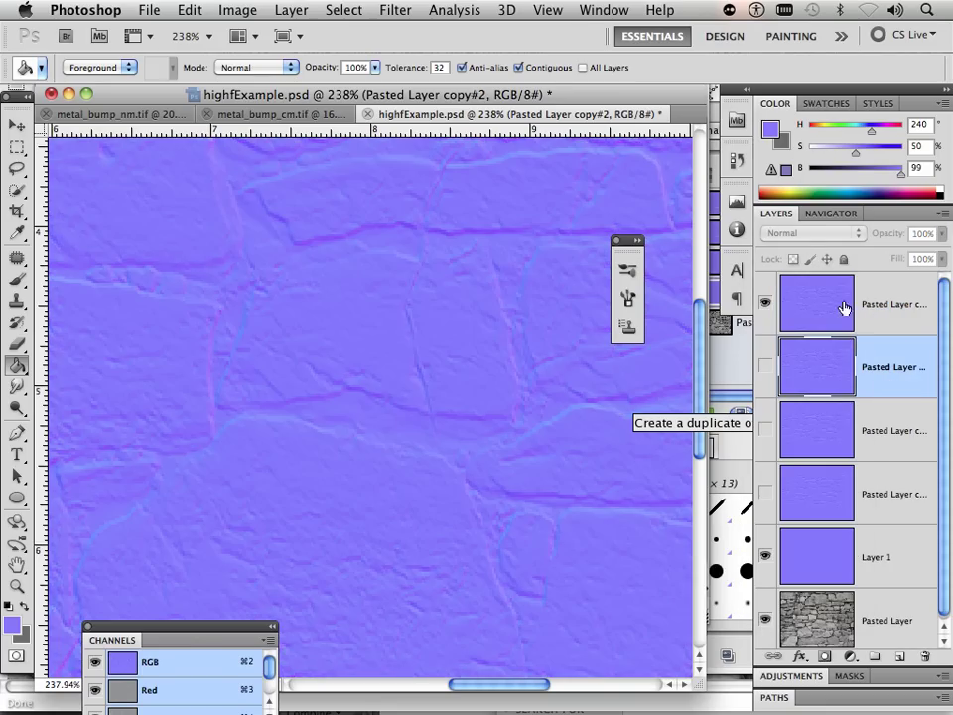
click(766, 366)
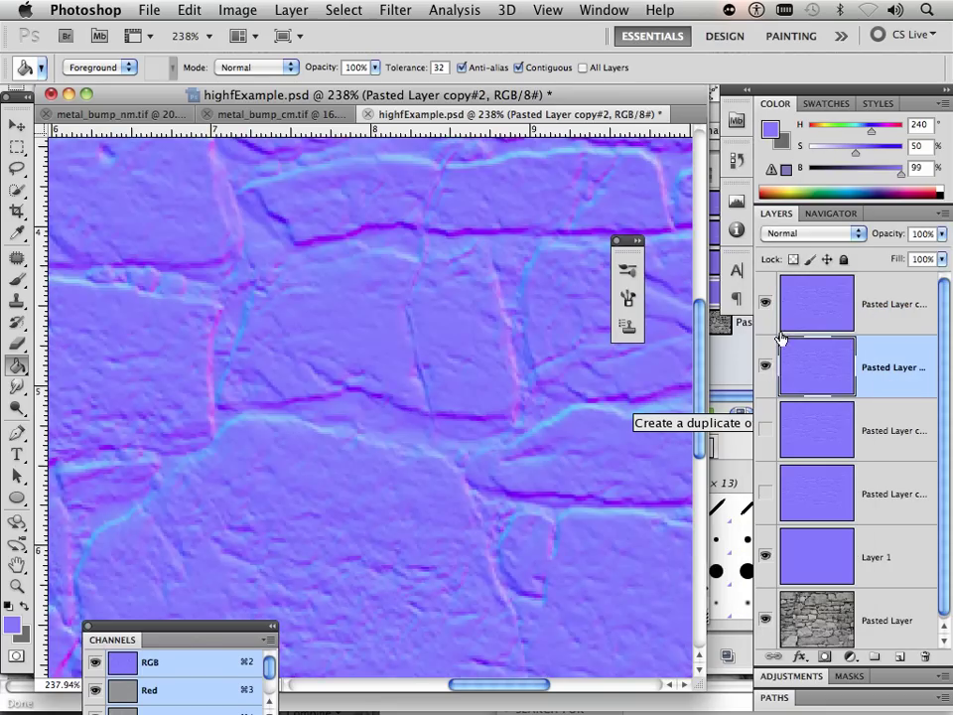
click(797, 238)
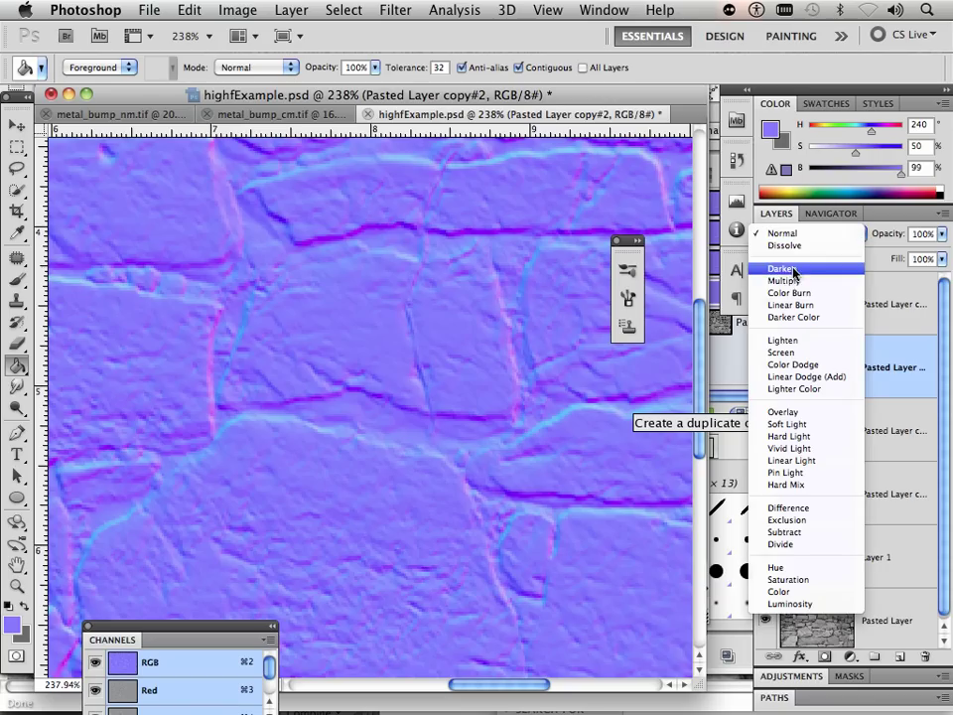
click(794, 412)
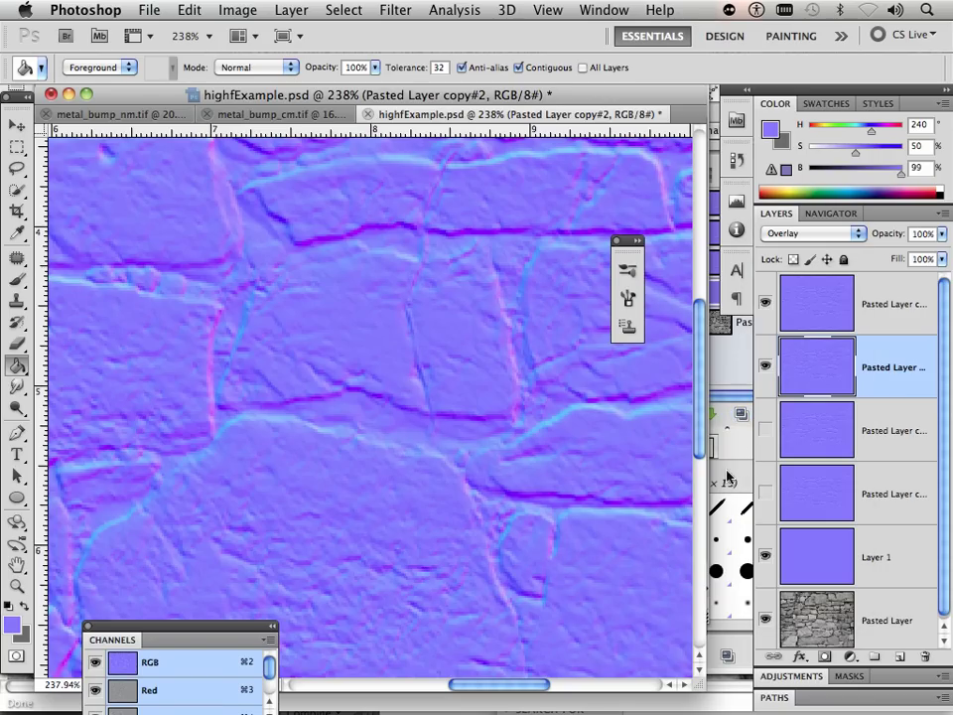
click(764, 429)
click(899, 441)
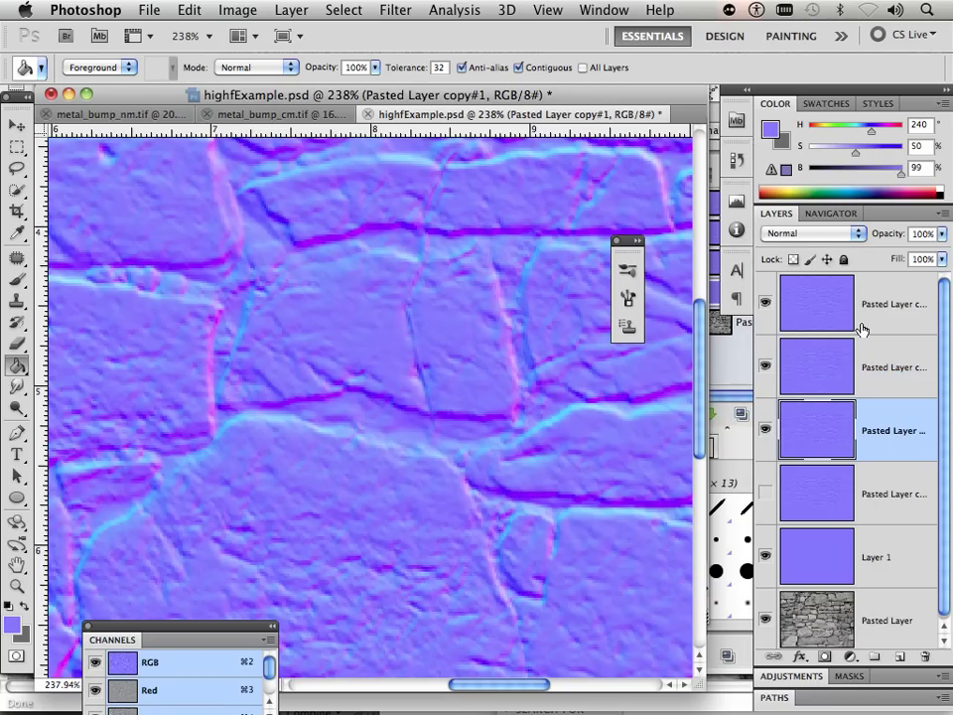
click(806, 243)
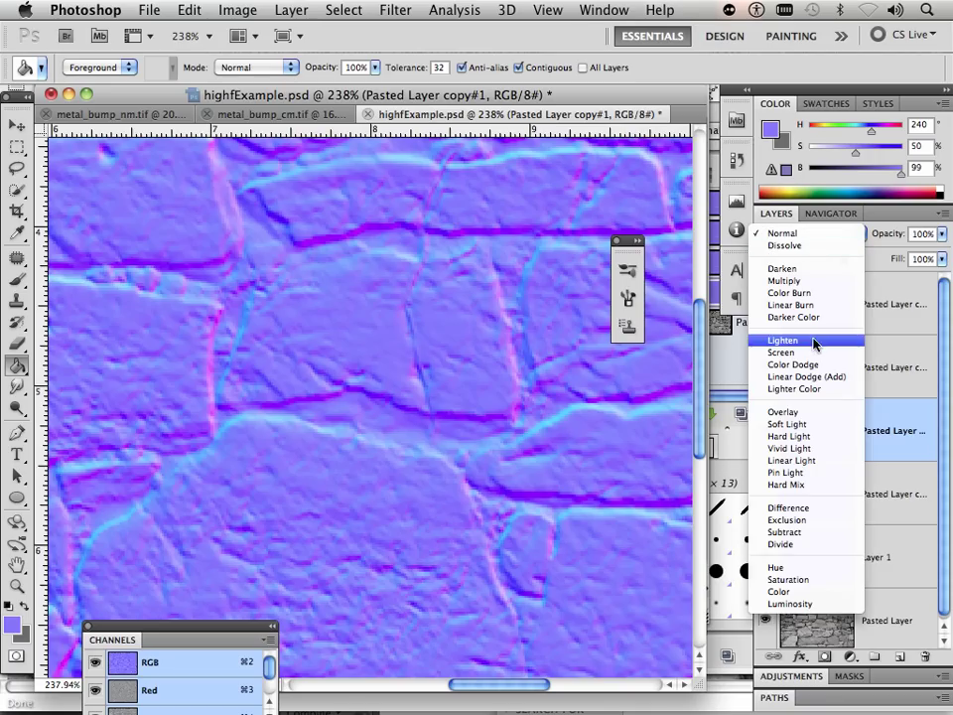
click(790, 412)
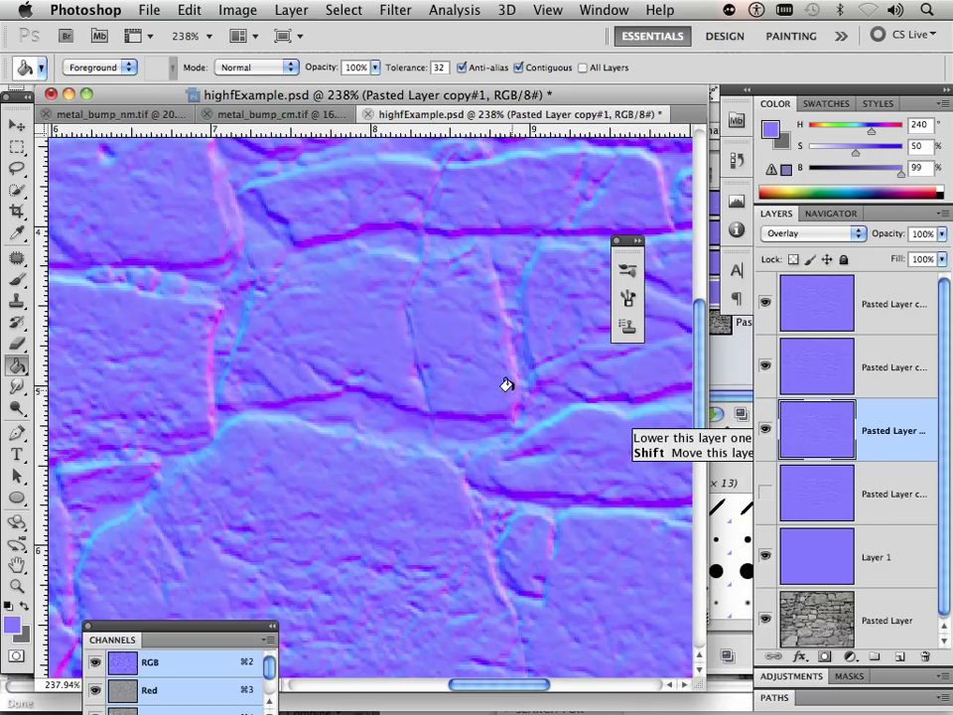
click(765, 495)
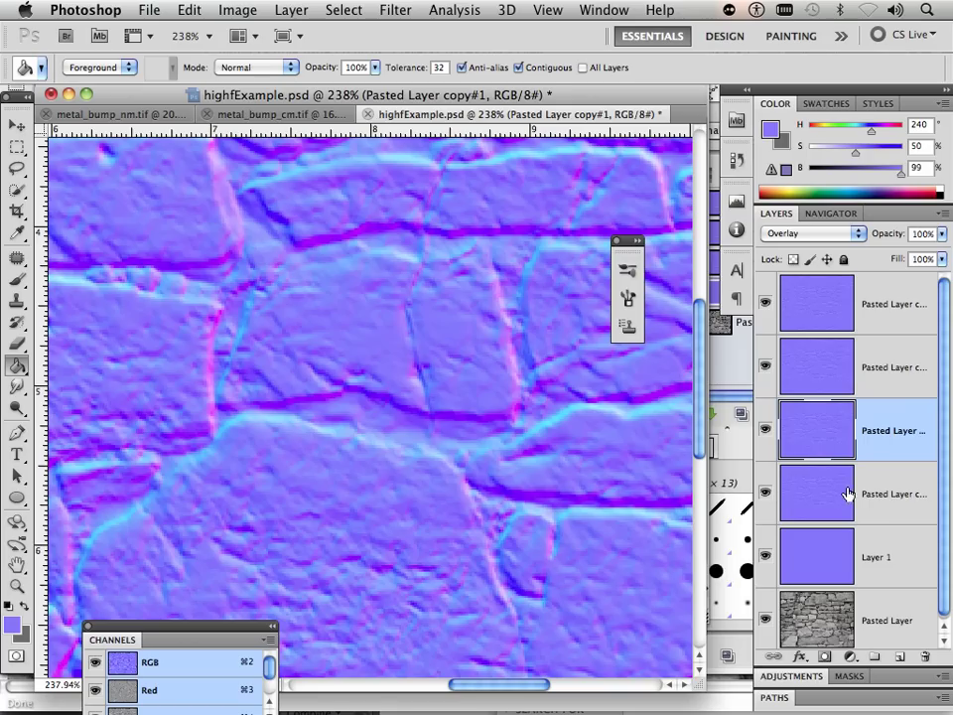
click(883, 496)
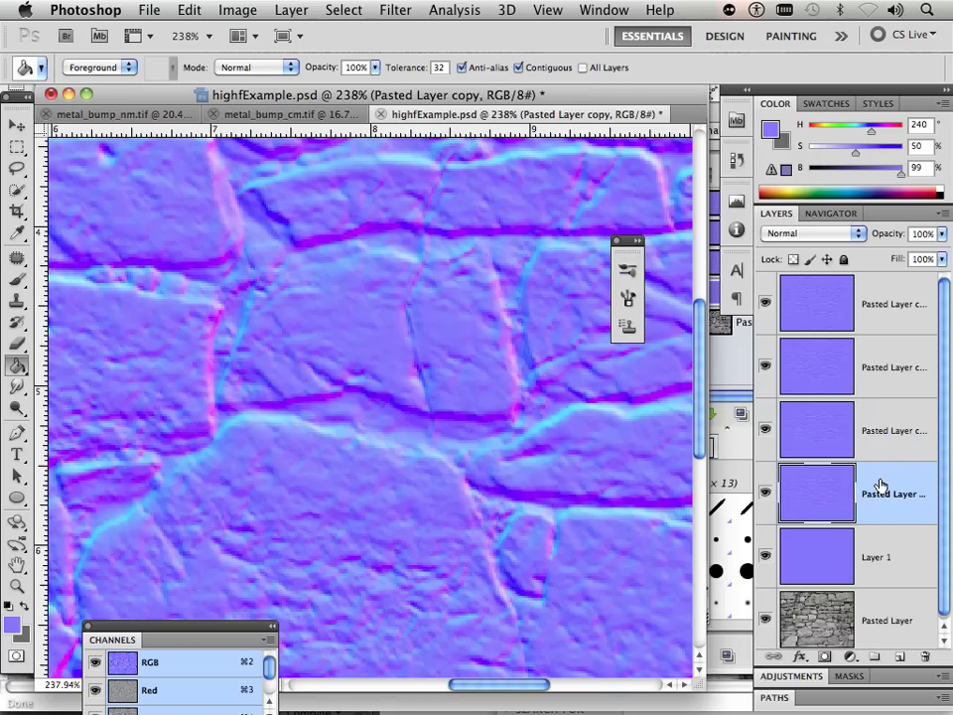
click(812, 233)
click(823, 410)
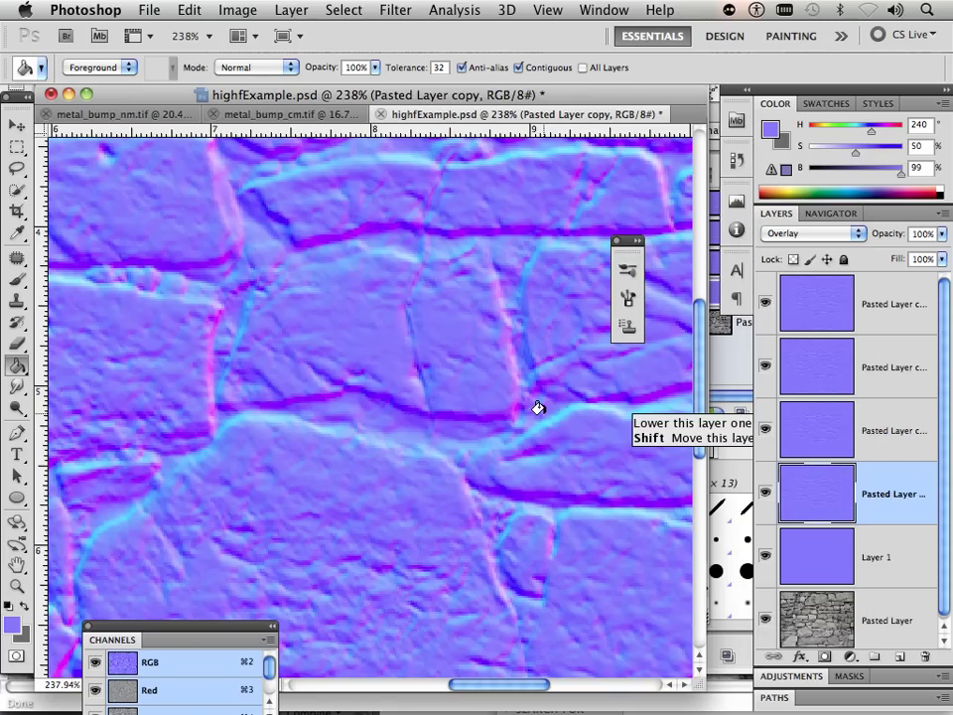
click(839, 311)
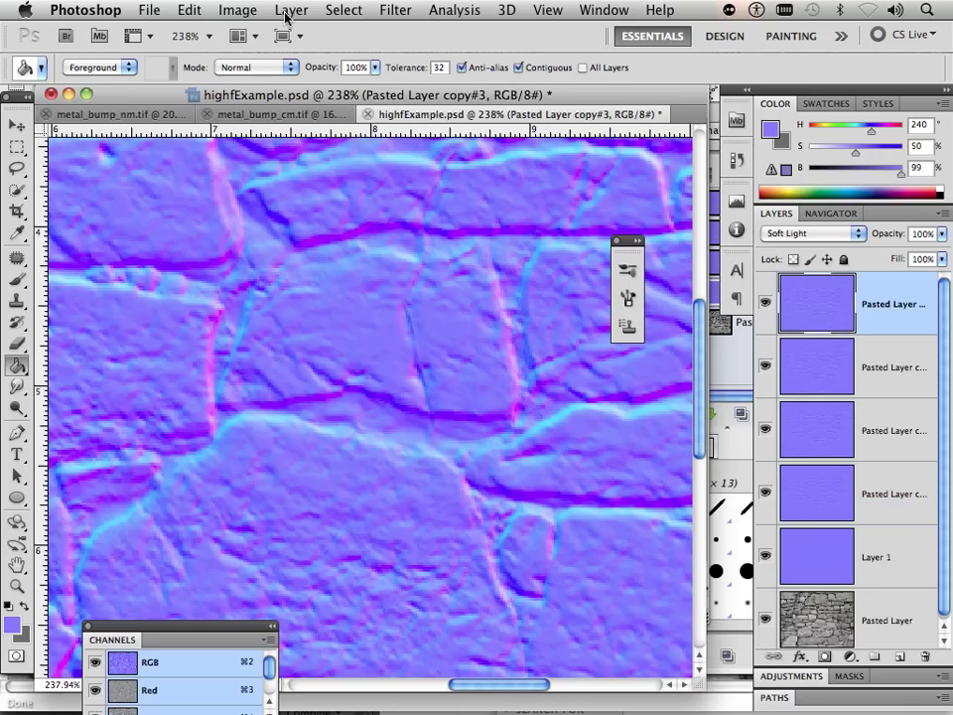
Apply Unsharp Mask to Pasted Layer copy#3 with Amount lowered to 18.
click(397, 11)
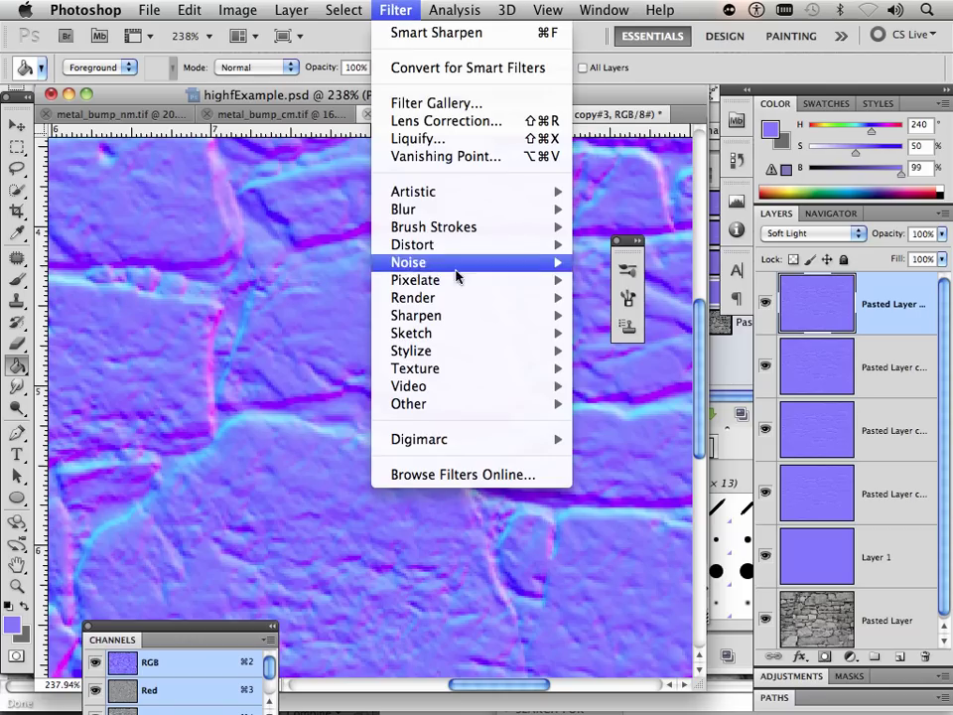
mouse_move(461, 317)
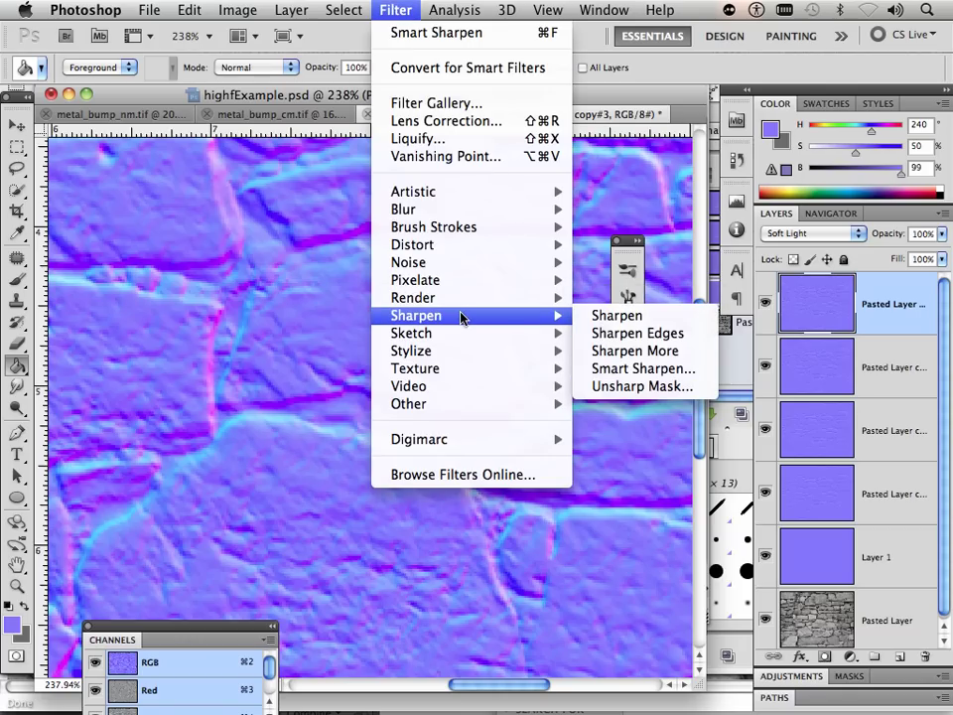
click(648, 387)
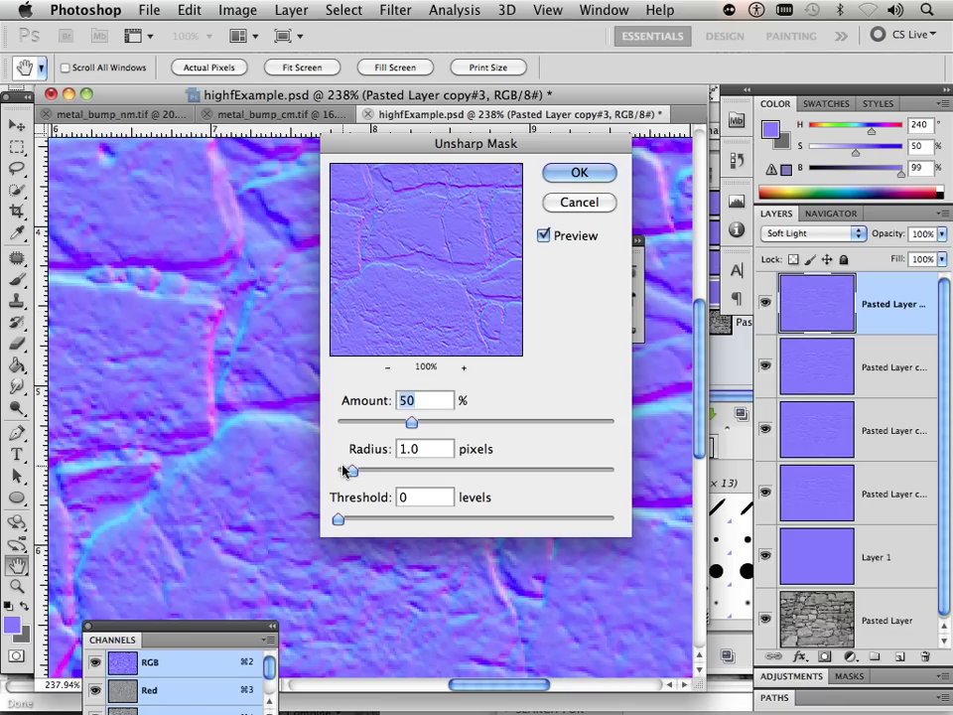
drag(409, 421, 354, 423)
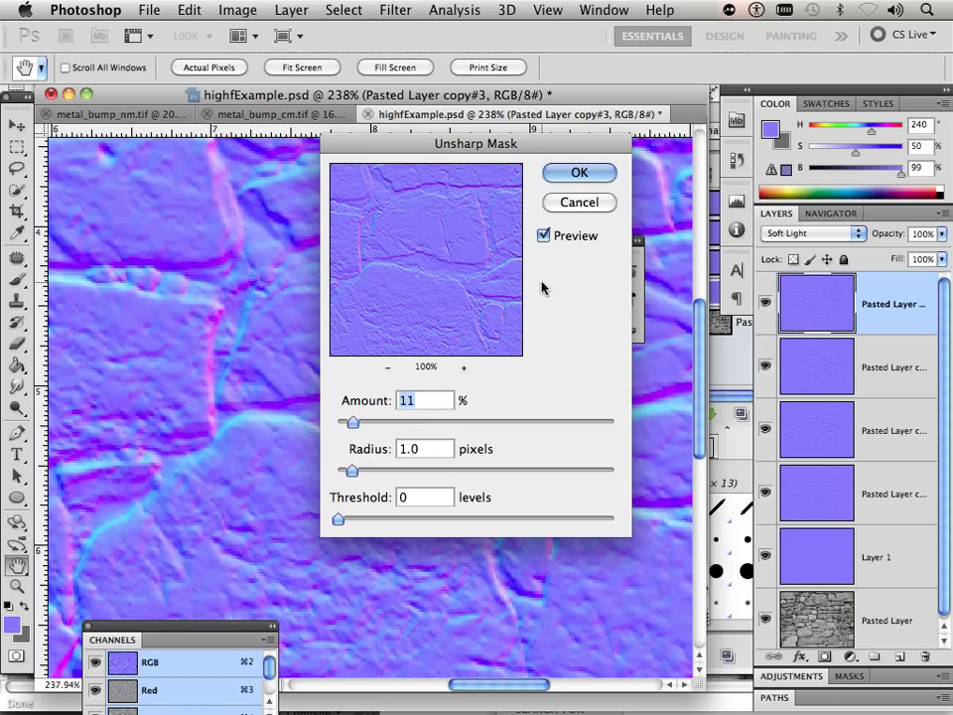
click(578, 175)
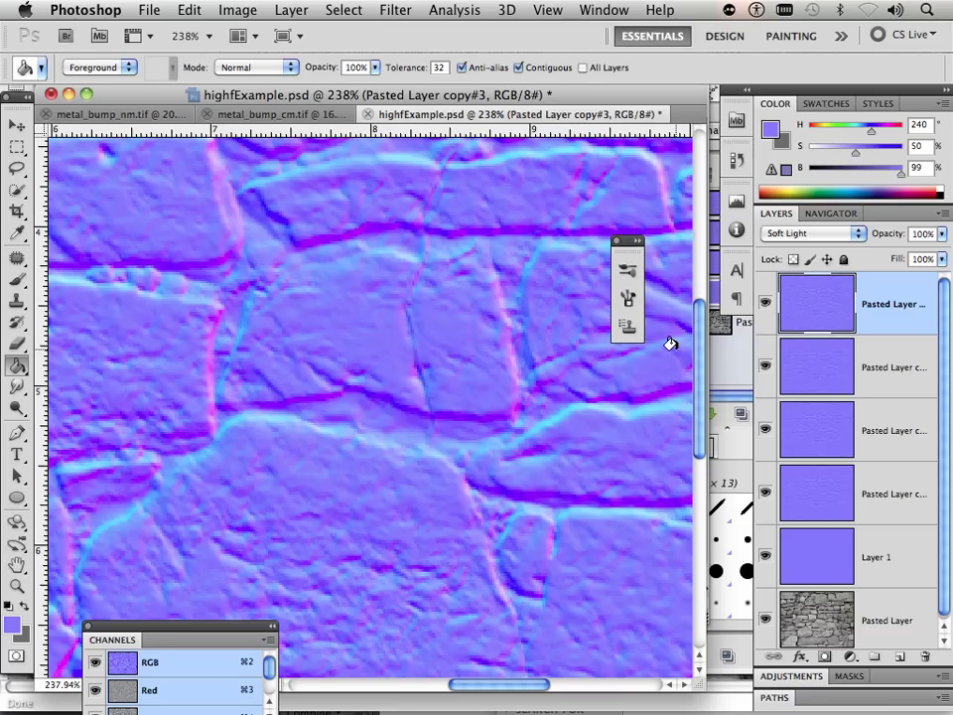
Apply Unsharp Mask to Pasted Layer copy#2 with a higher Amount.
click(873, 385)
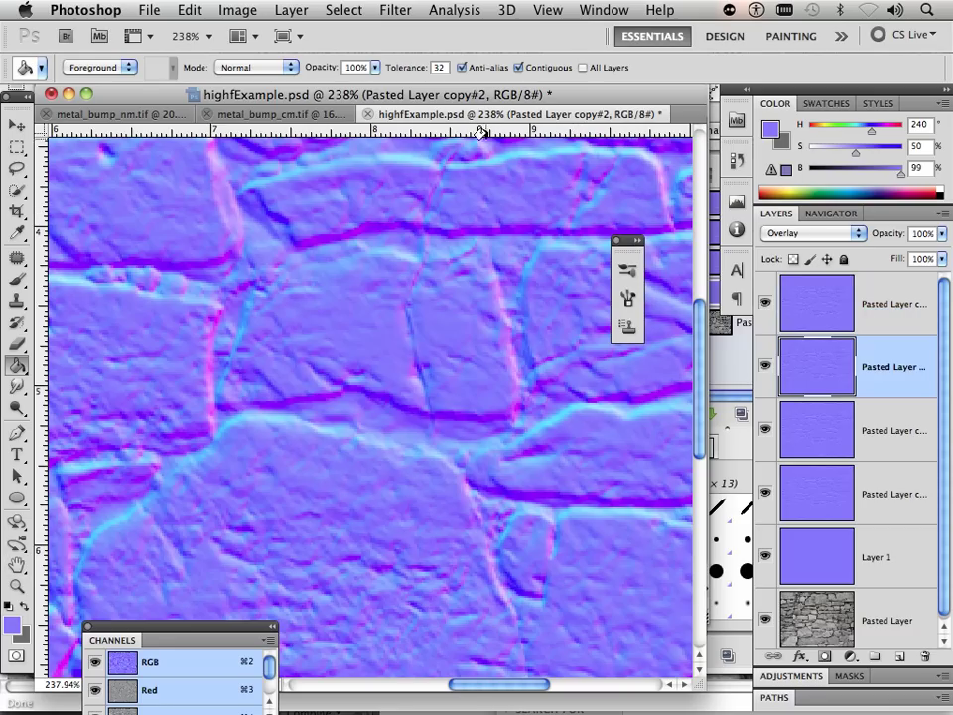
click(397, 12)
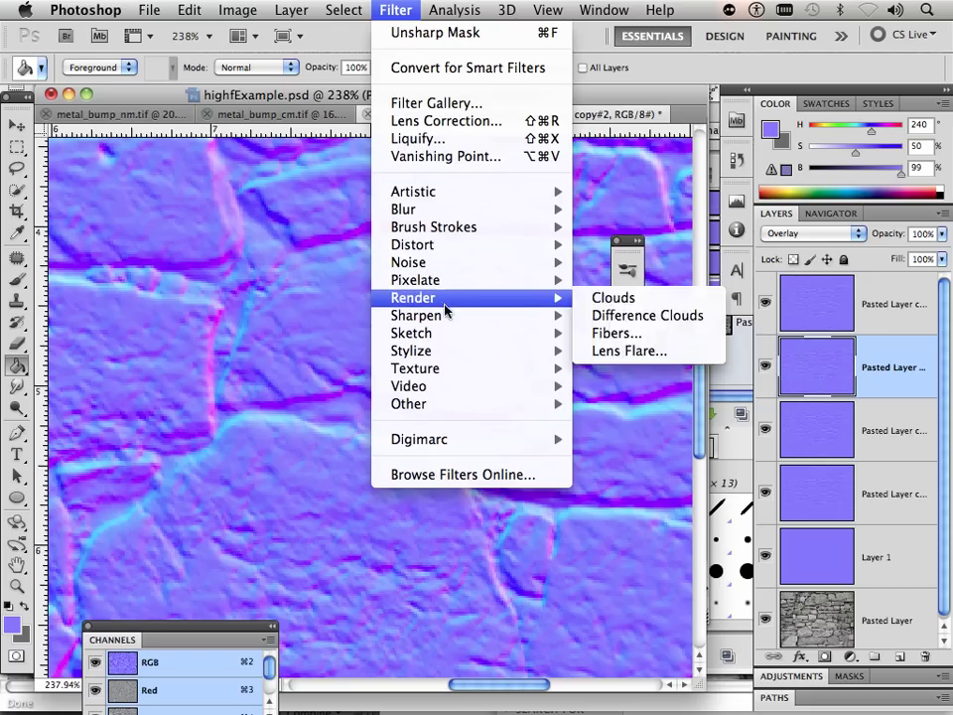
mouse_move(445, 320)
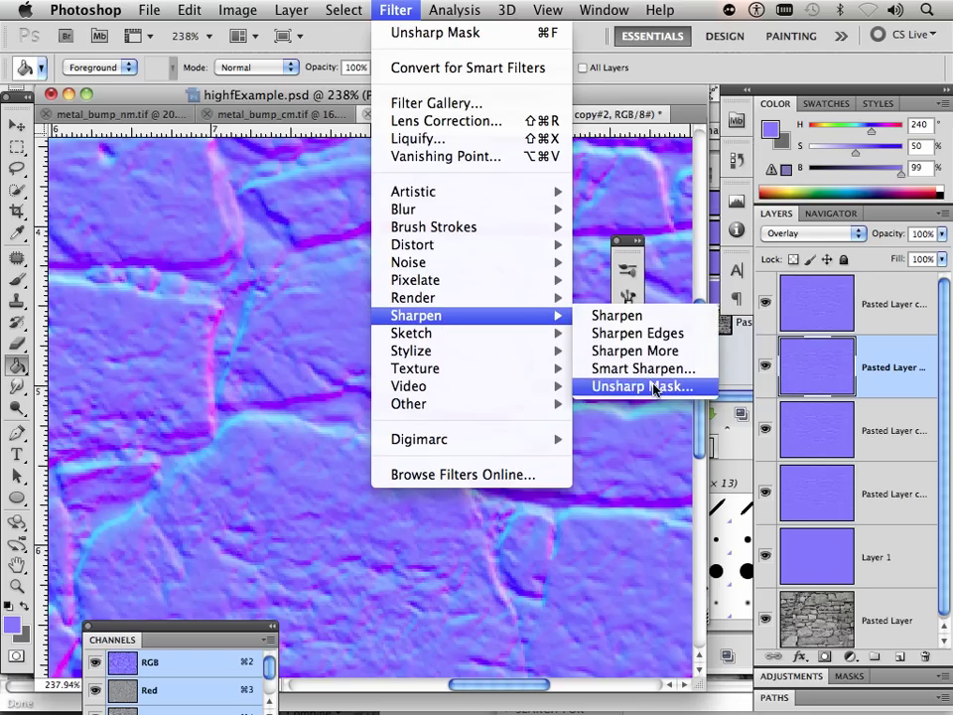
click(632, 382)
drag(355, 426, 460, 422)
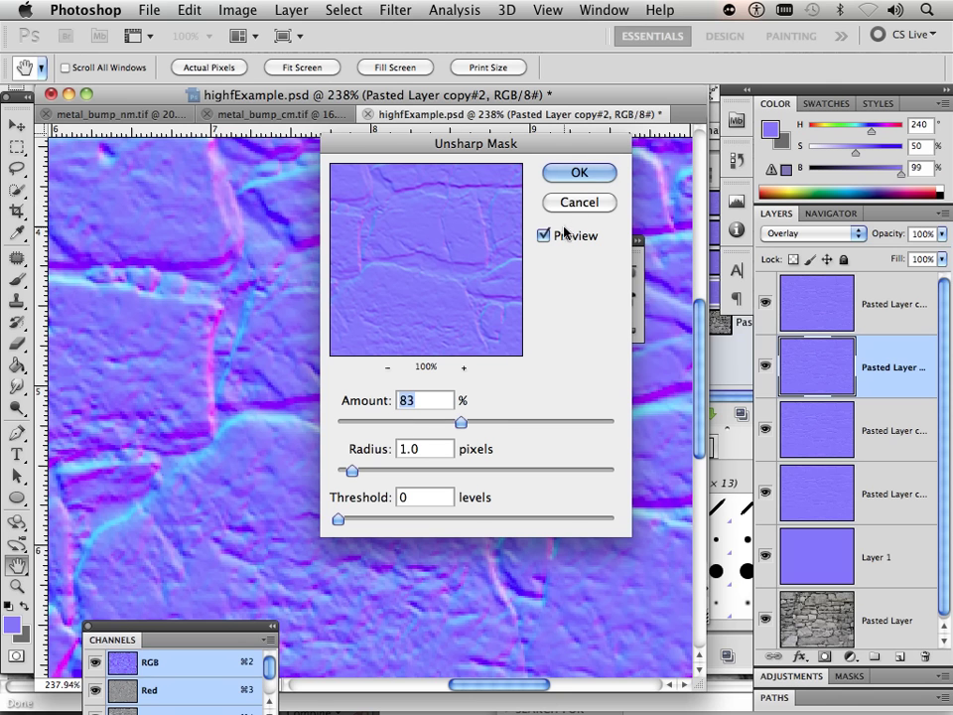
click(577, 174)
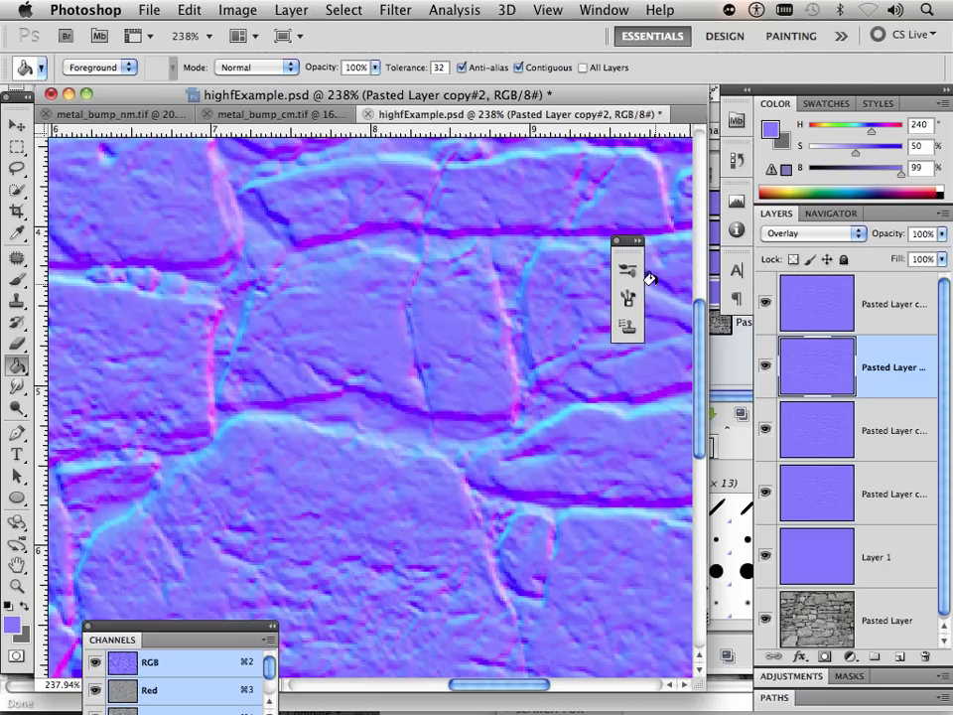
Apply strong Unsharp Mask, Amount about 277, to Pasted Layer copy#1.
click(865, 450)
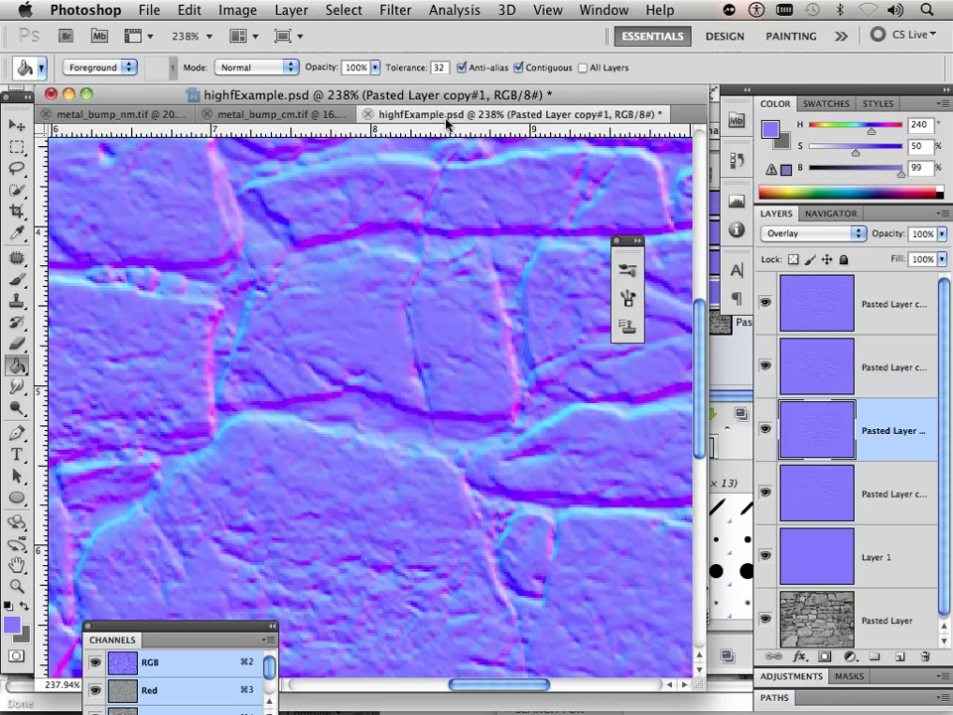
click(399, 12)
mouse_move(435, 303)
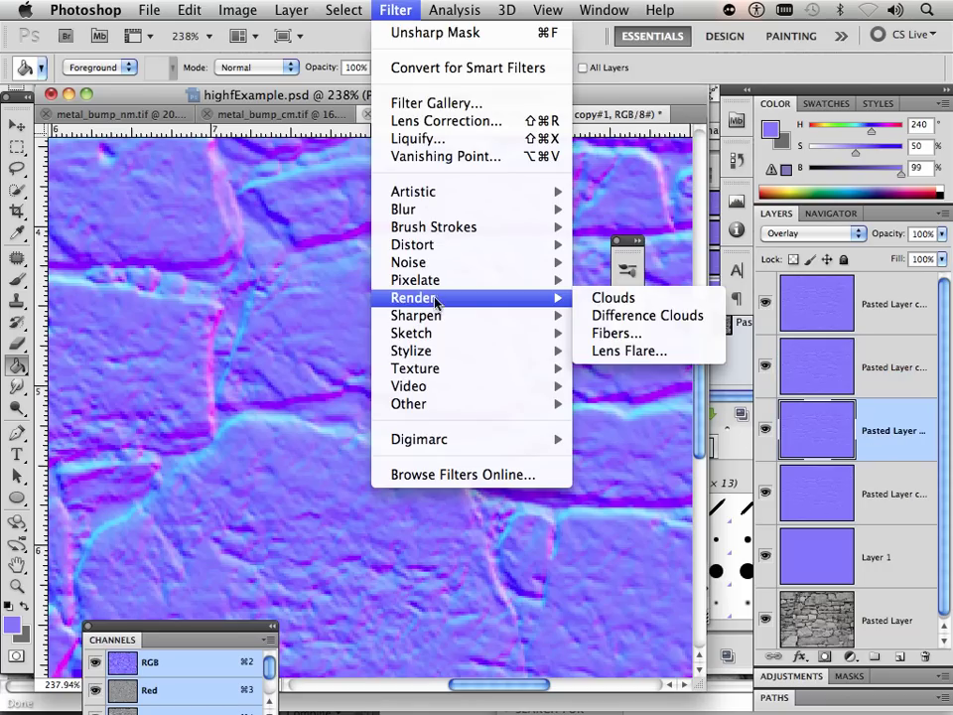
mouse_move(468, 315)
click(638, 387)
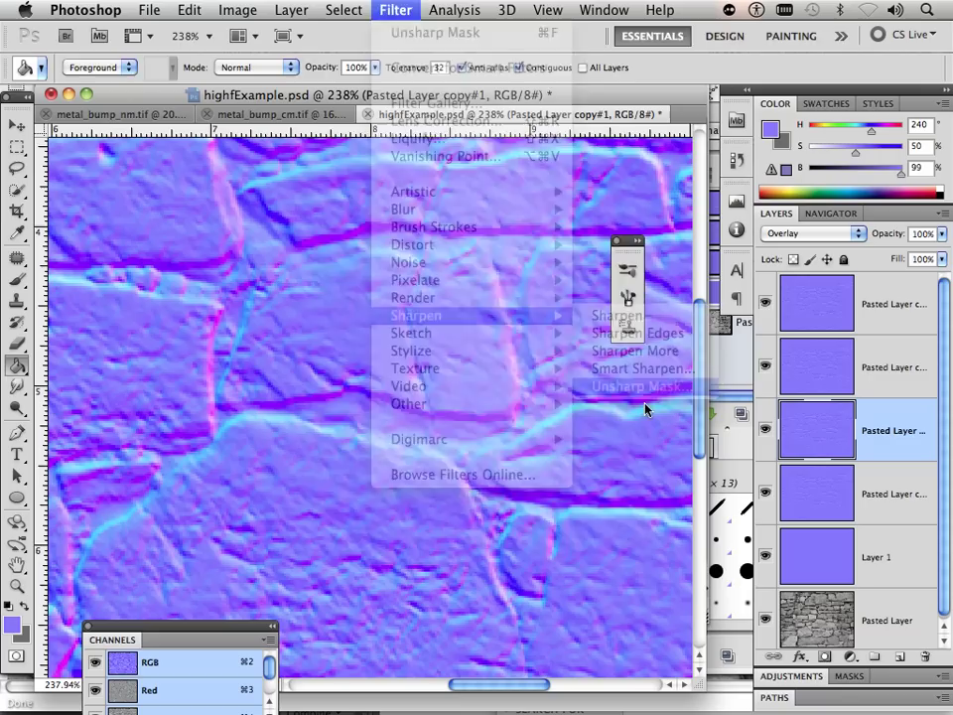
mouse_move(461, 422)
mouse_down()
mouse_move(616, 437)
mouse_move(584, 425)
mouse_up()
click(582, 172)
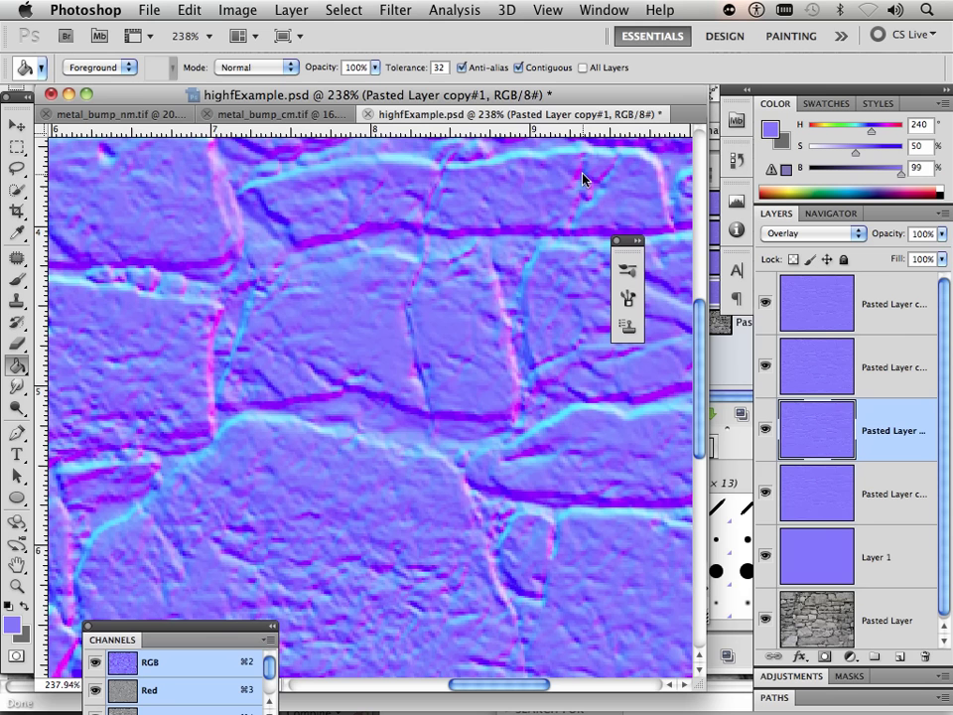
Select Pasted Layer copy and browse the Filter menu without applying any filter.
click(867, 515)
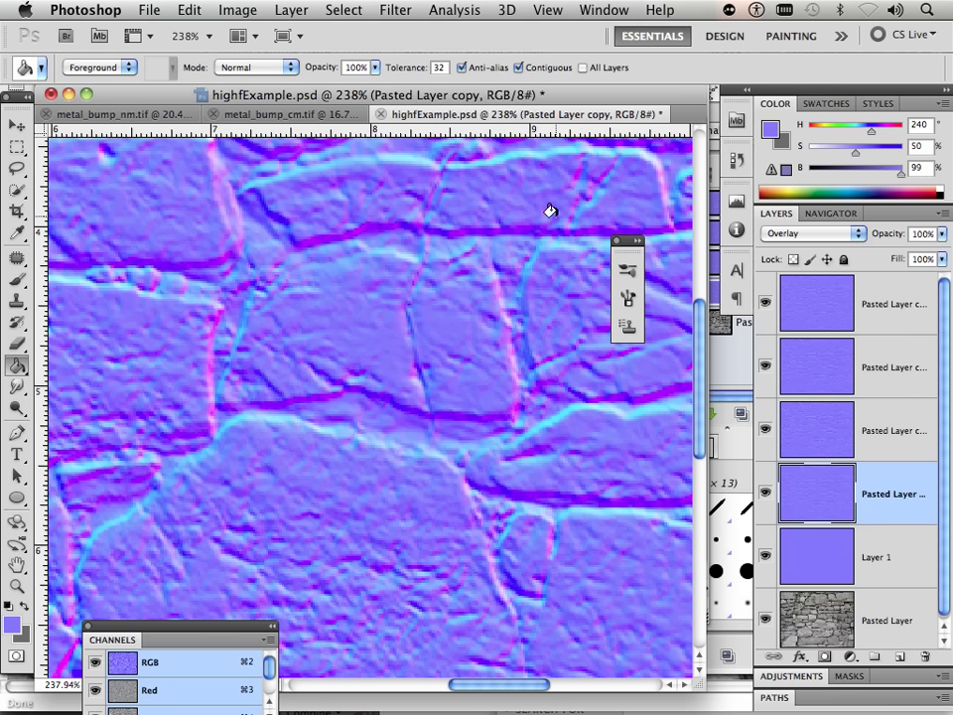
click(395, 10)
click(423, 50)
scroll(536, 405, down, 5)
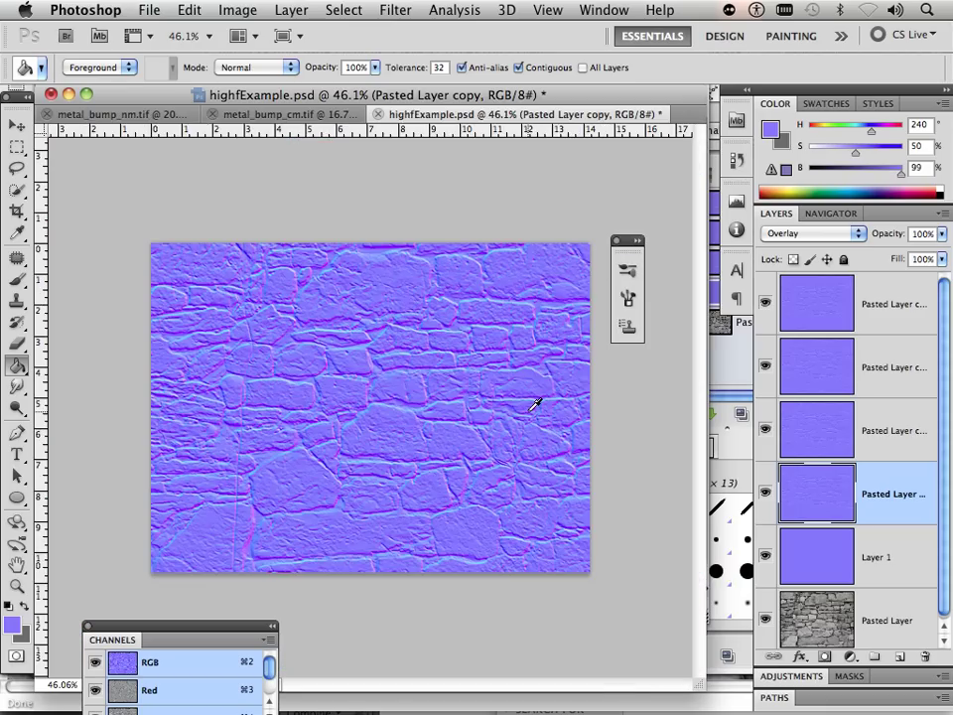
scroll(536, 403, up, 2)
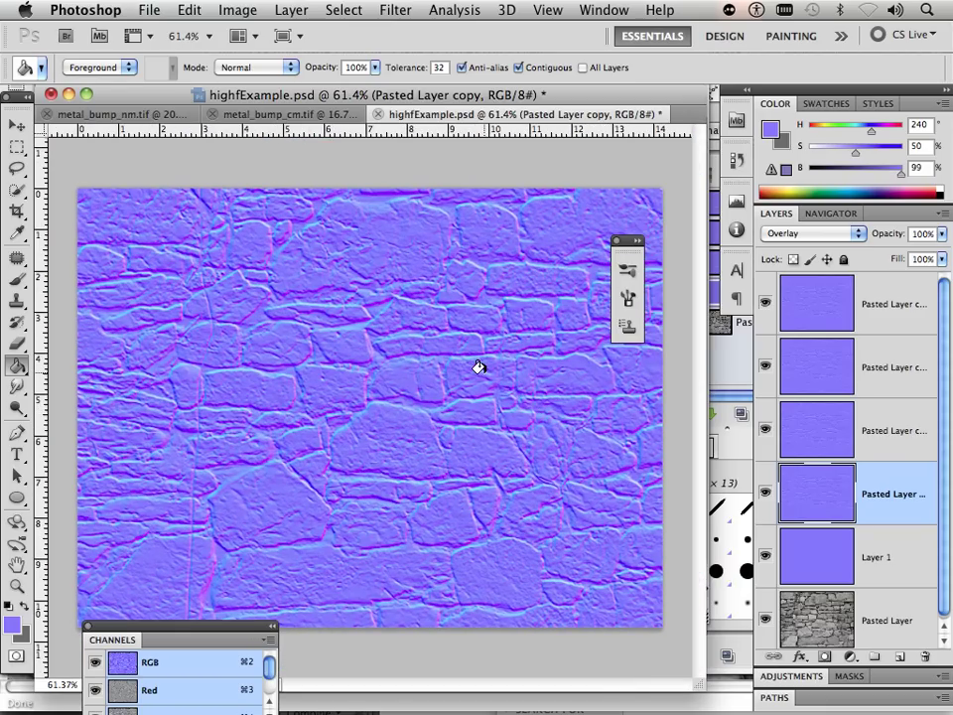
Switch Pasted Layer copy#3 to Overlay blending after briefly trying Normal.
click(836, 311)
click(824, 233)
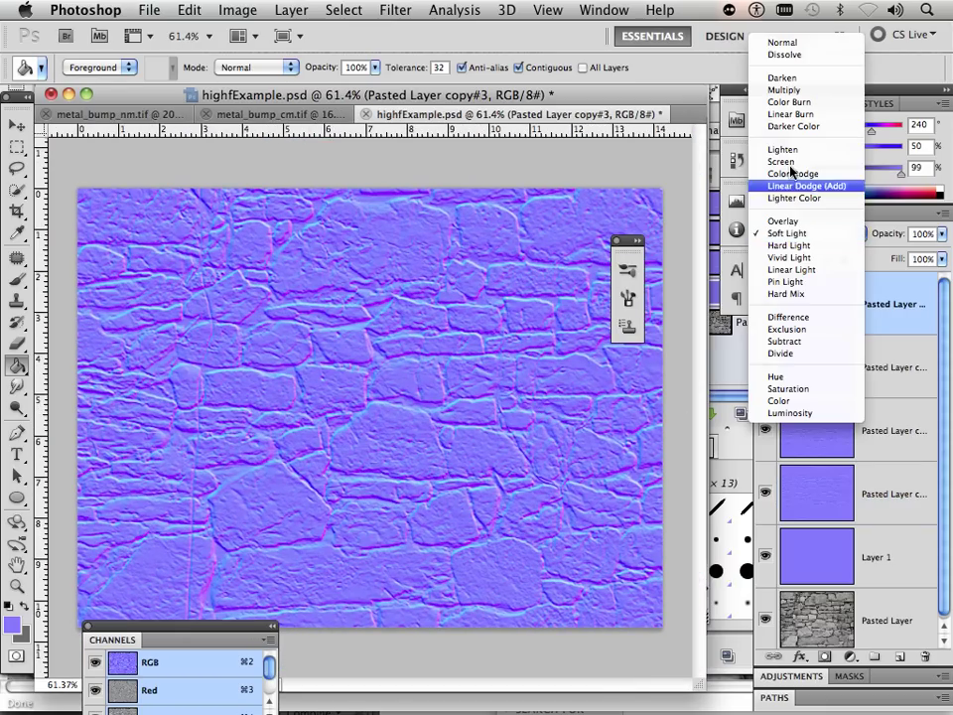
click(784, 43)
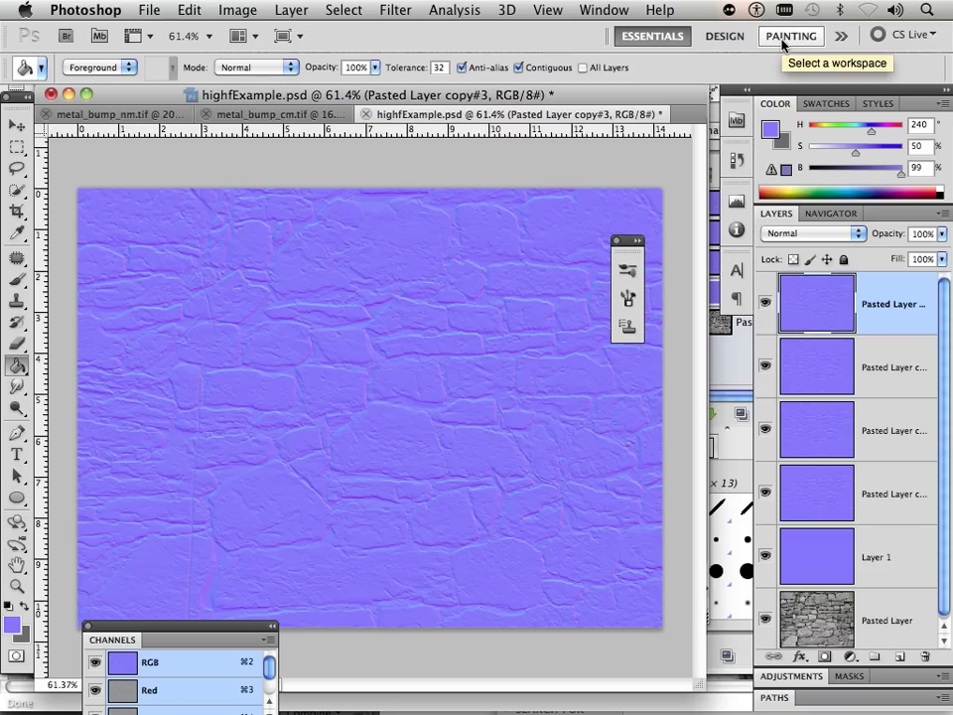
click(822, 233)
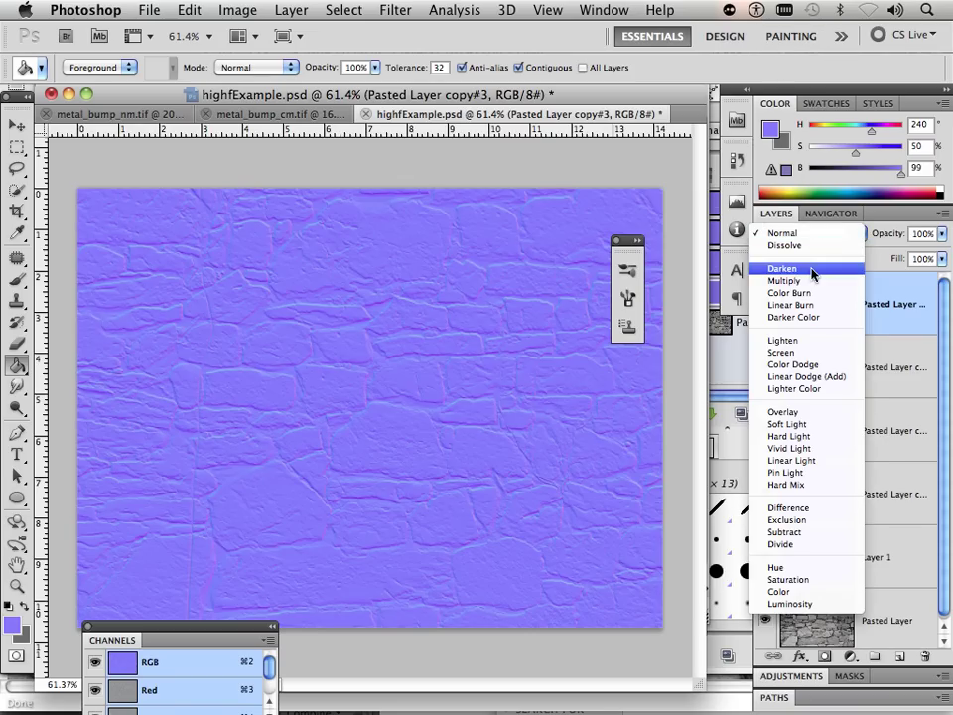
click(784, 414)
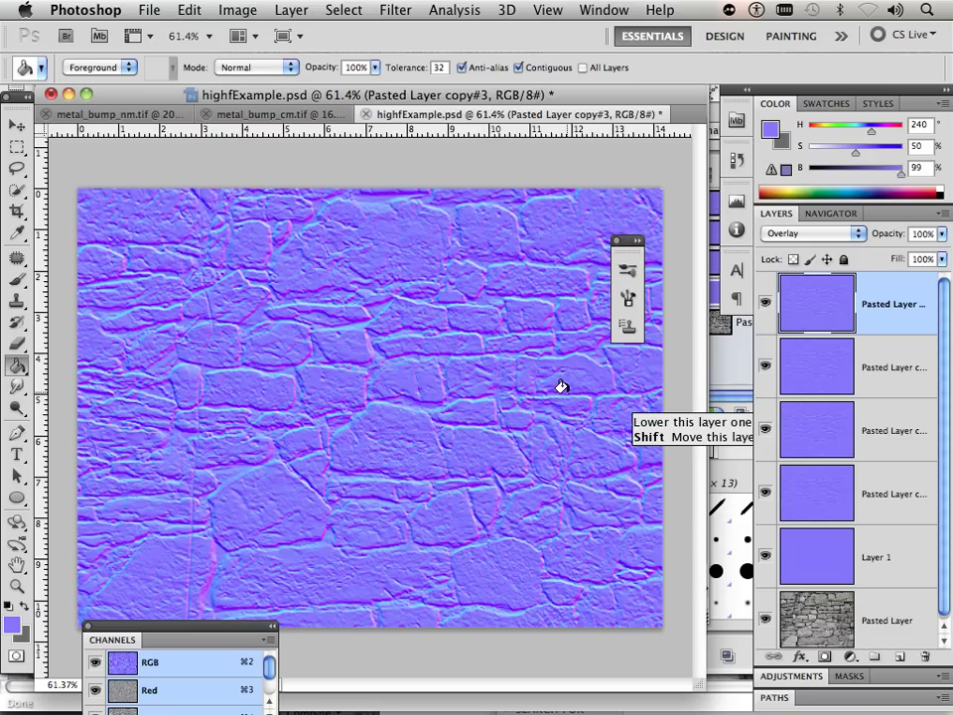
Try a Levels adjustment on the top layer, then discard it.
click(296, 12)
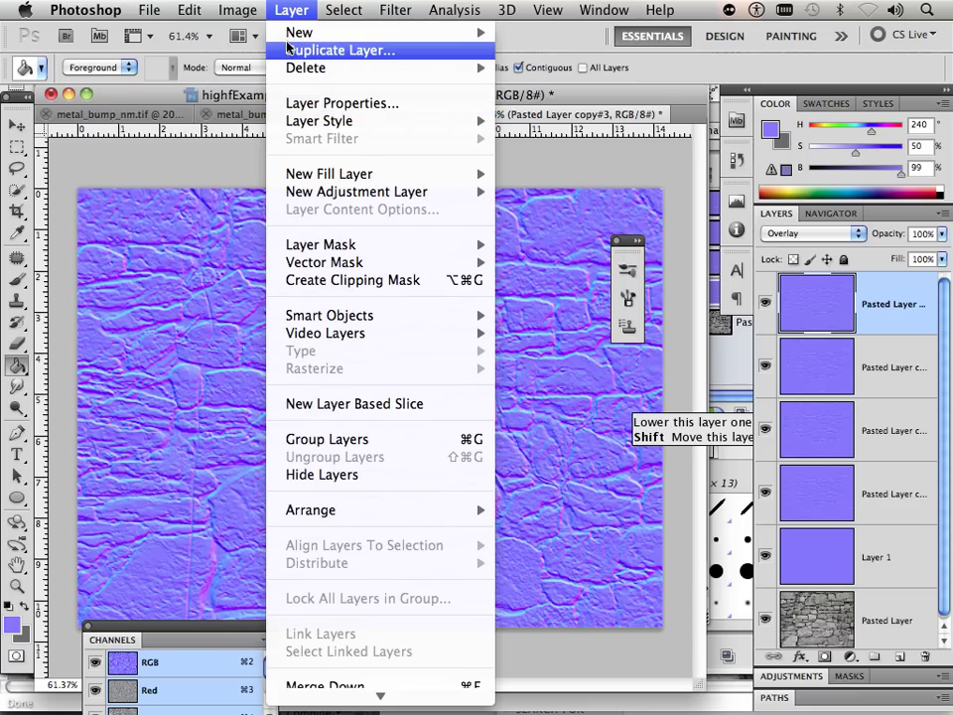
mouse_move(182, 10)
mouse_move(308, 70)
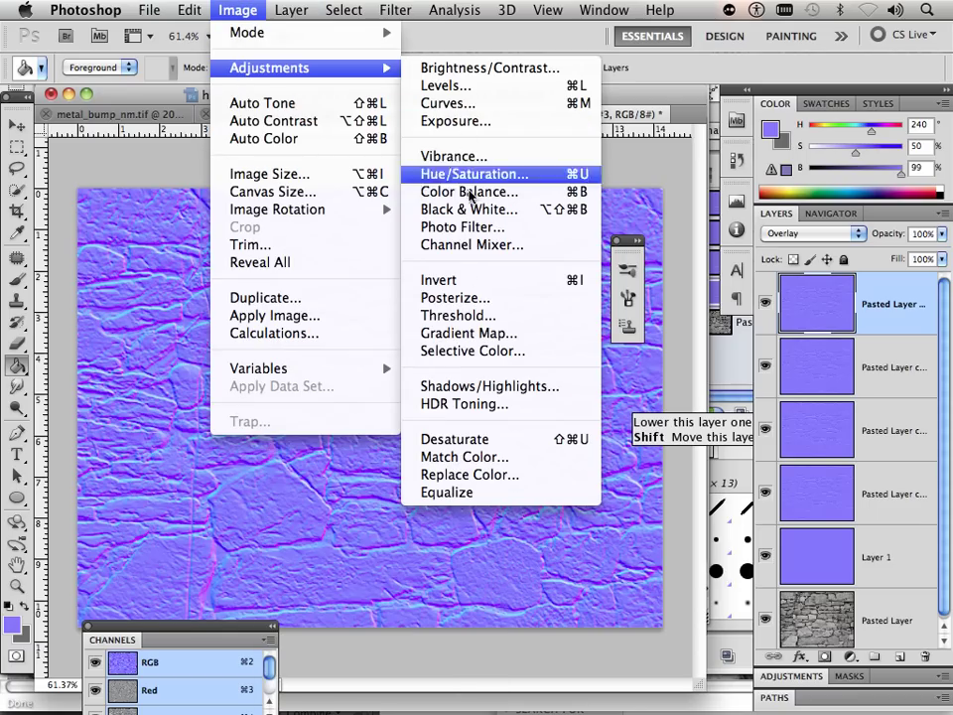
click(437, 86)
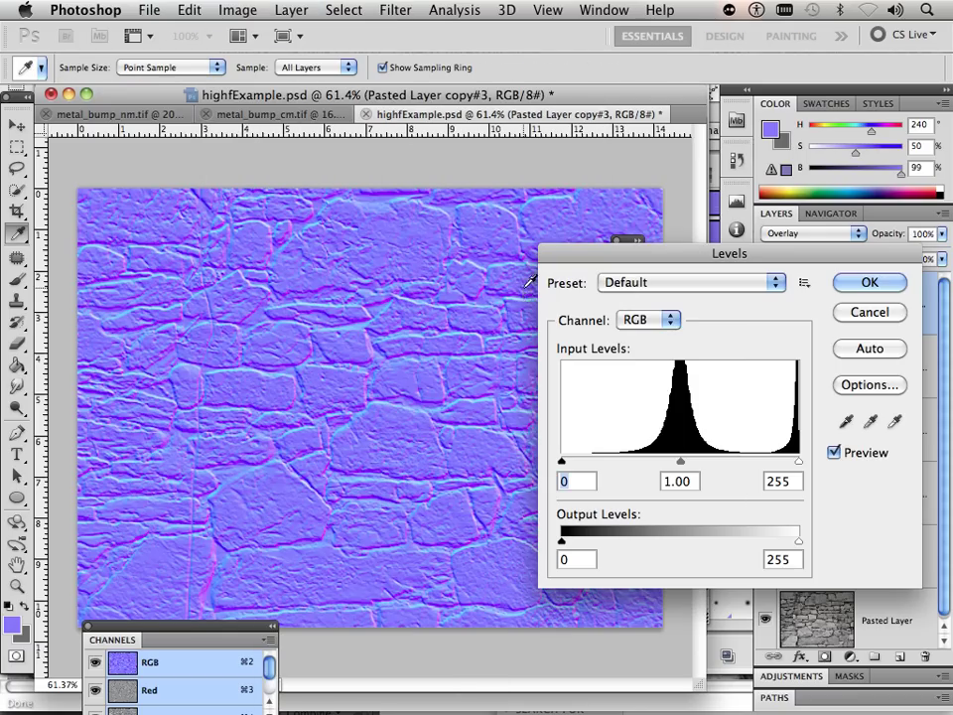
drag(799, 461, 770, 464)
drag(564, 463, 587, 463)
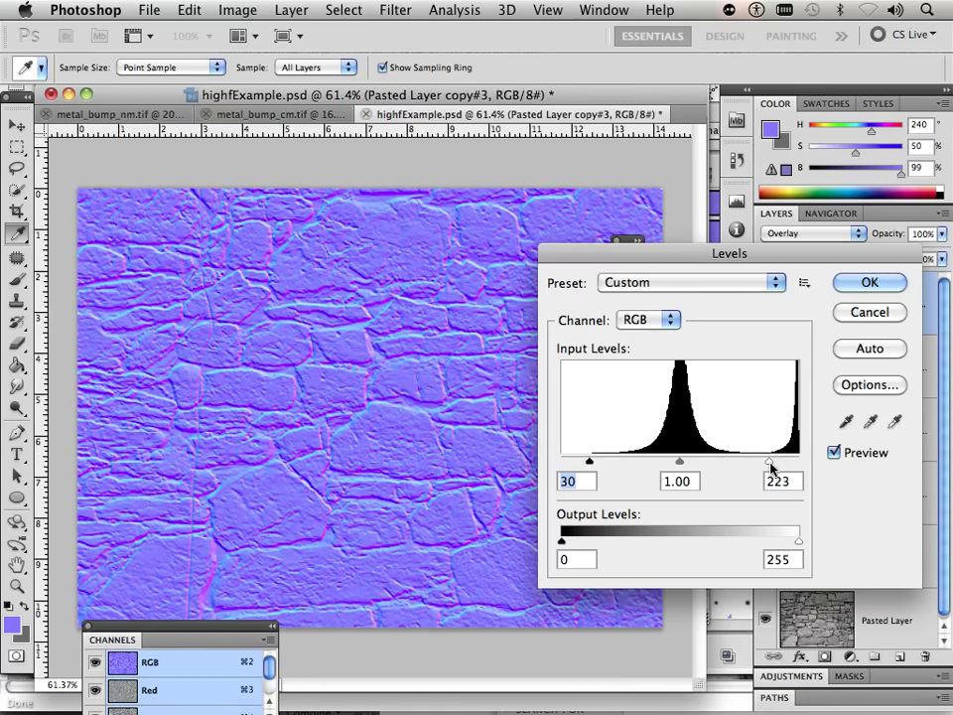
drag(771, 467, 767, 464)
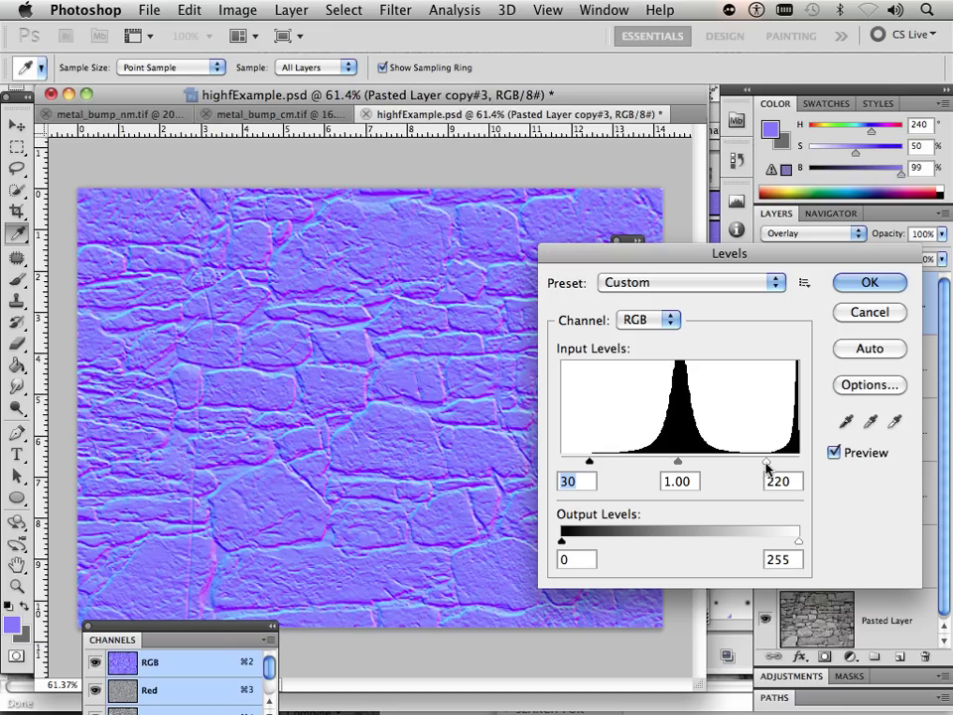
click(851, 311)
key(g)
Hide the top layer and set Levels on Pasted Layer copy#2 to input 37, 1.00, 219.
click(821, 360)
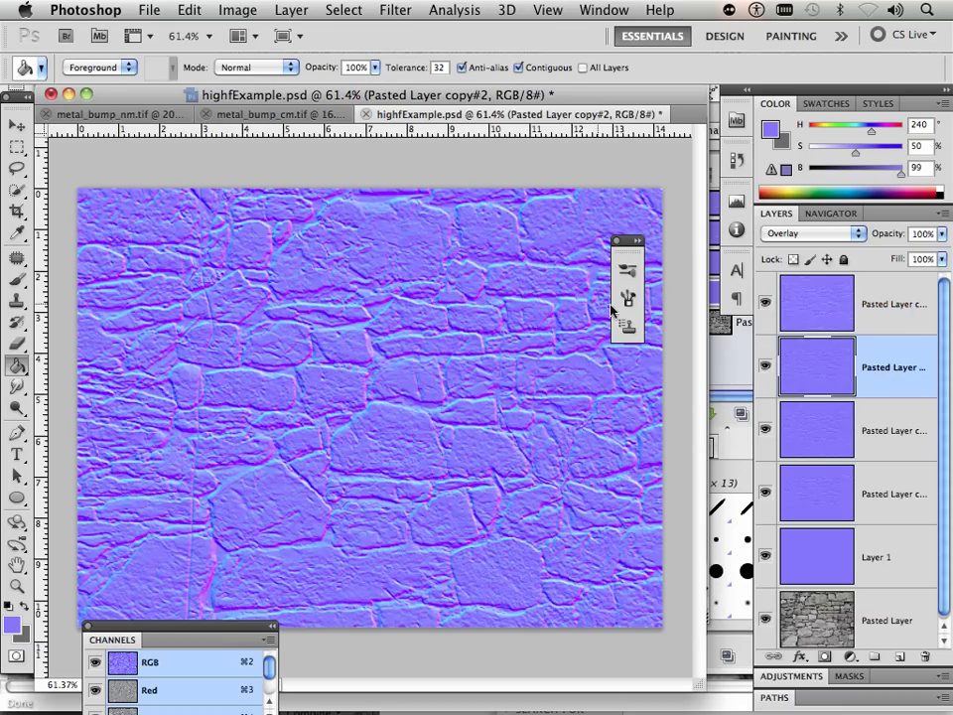
click(764, 301)
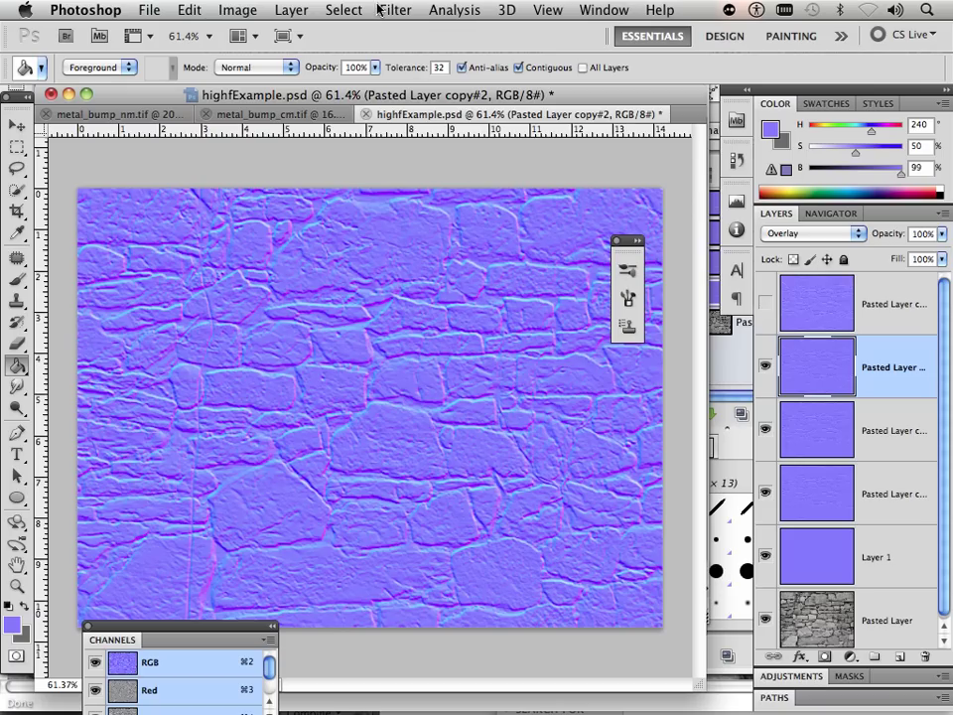
click(254, 14)
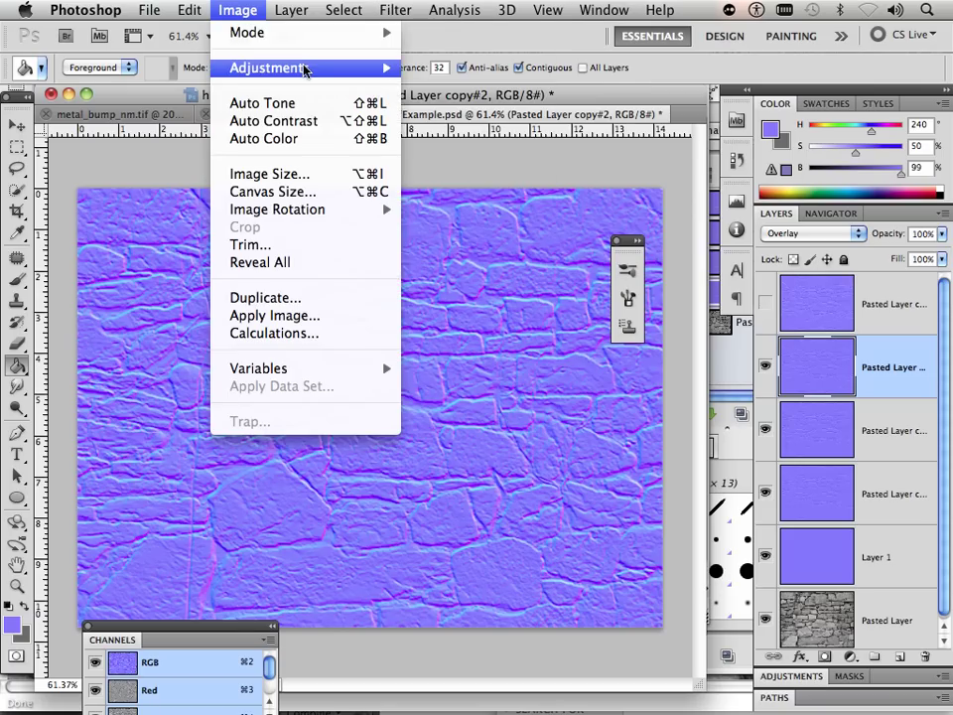
mouse_move(302, 68)
click(445, 86)
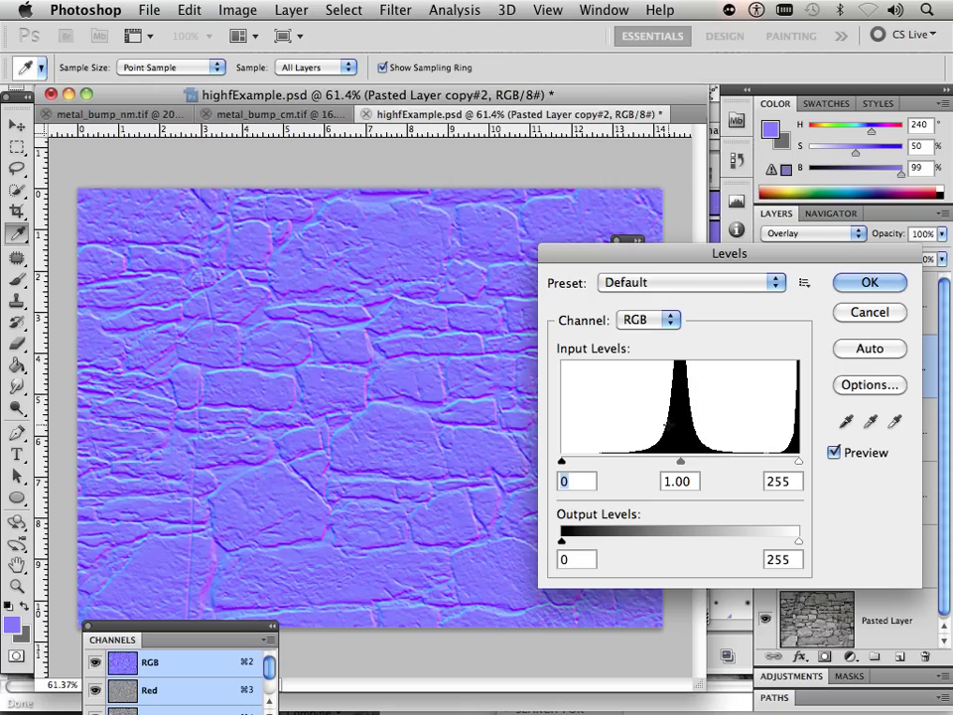
drag(798, 462, 765, 461)
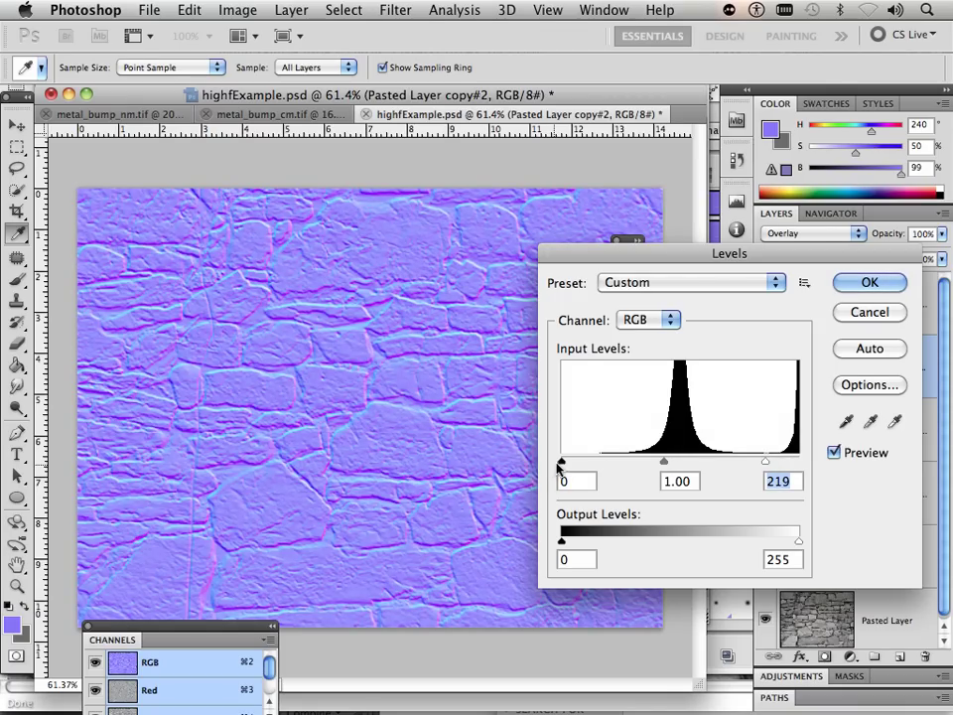
drag(561, 462, 597, 461)
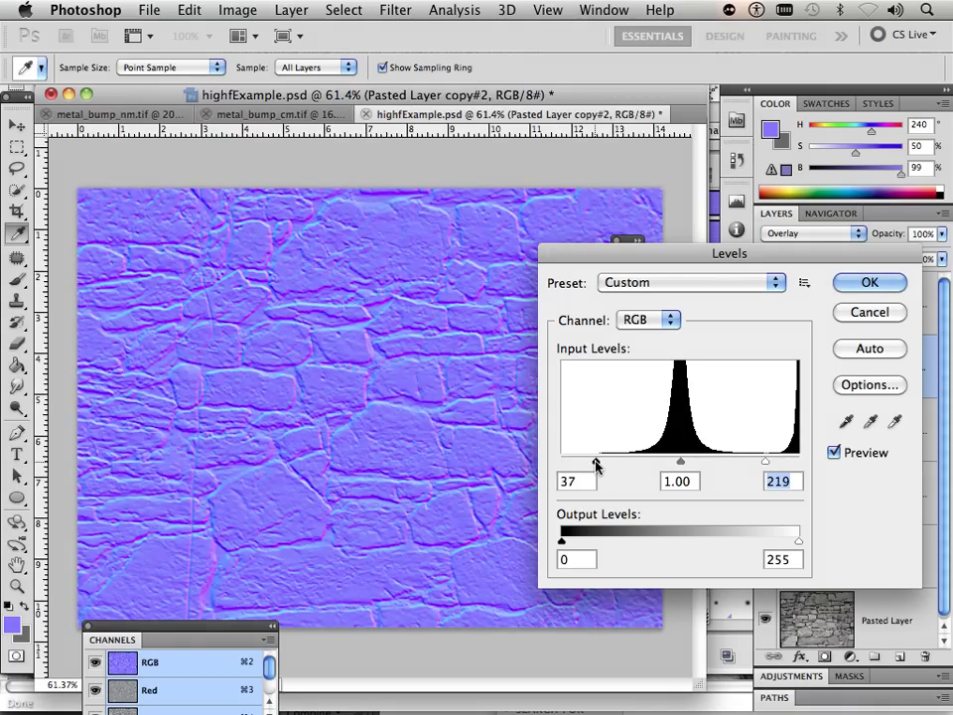
Confirm copy#2's Levels, then clip Pasted Layer copy#1's Levels to input 2–210.
click(867, 284)
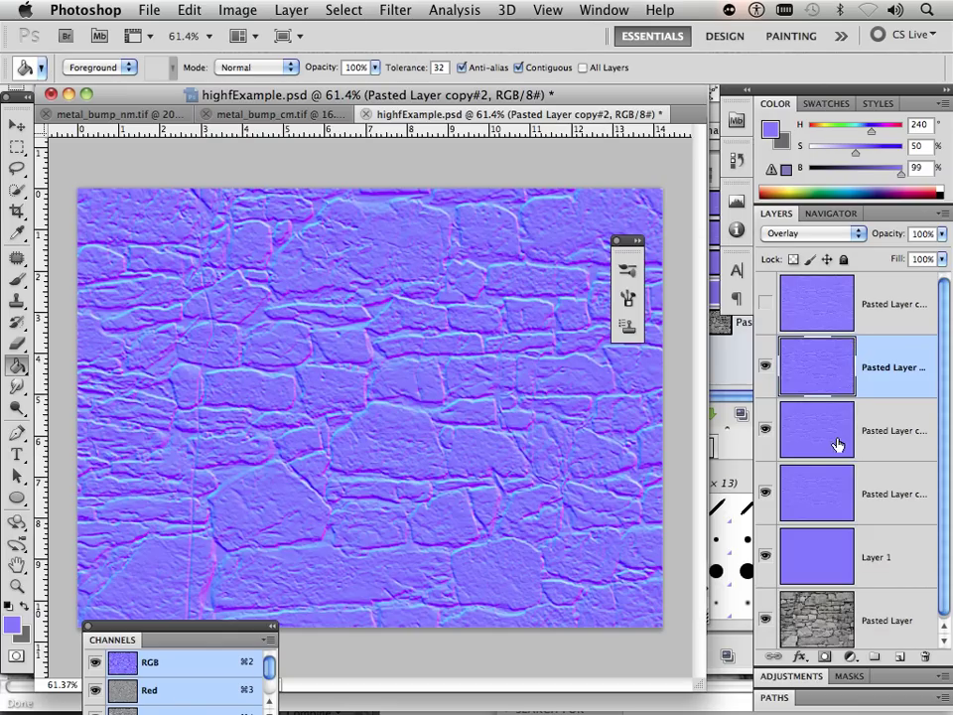
click(874, 436)
click(245, 17)
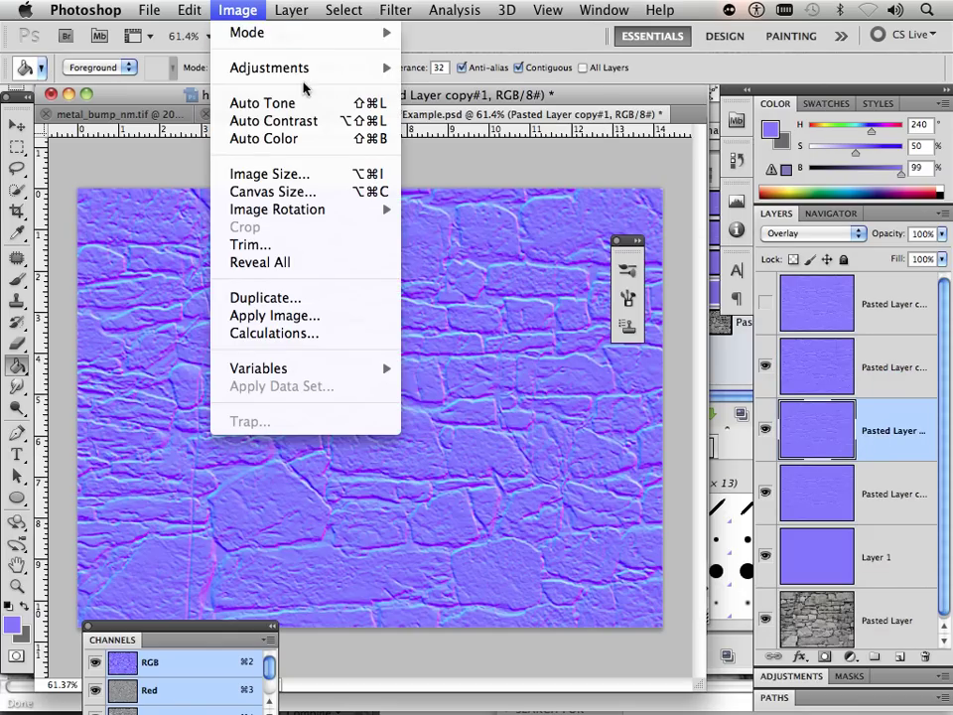
mouse_move(301, 71)
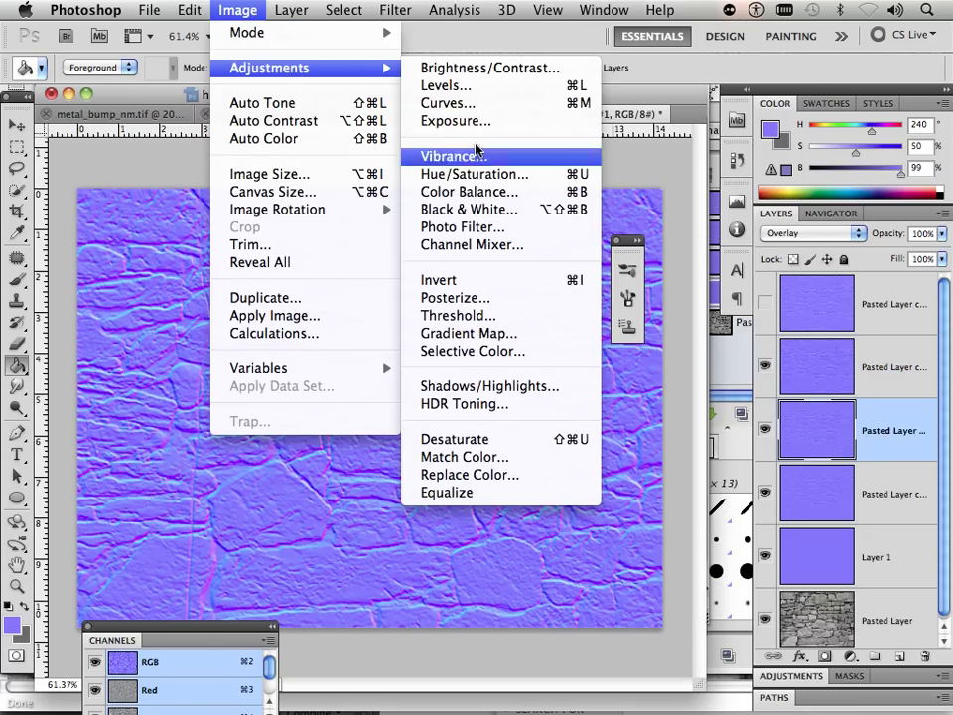
click(466, 86)
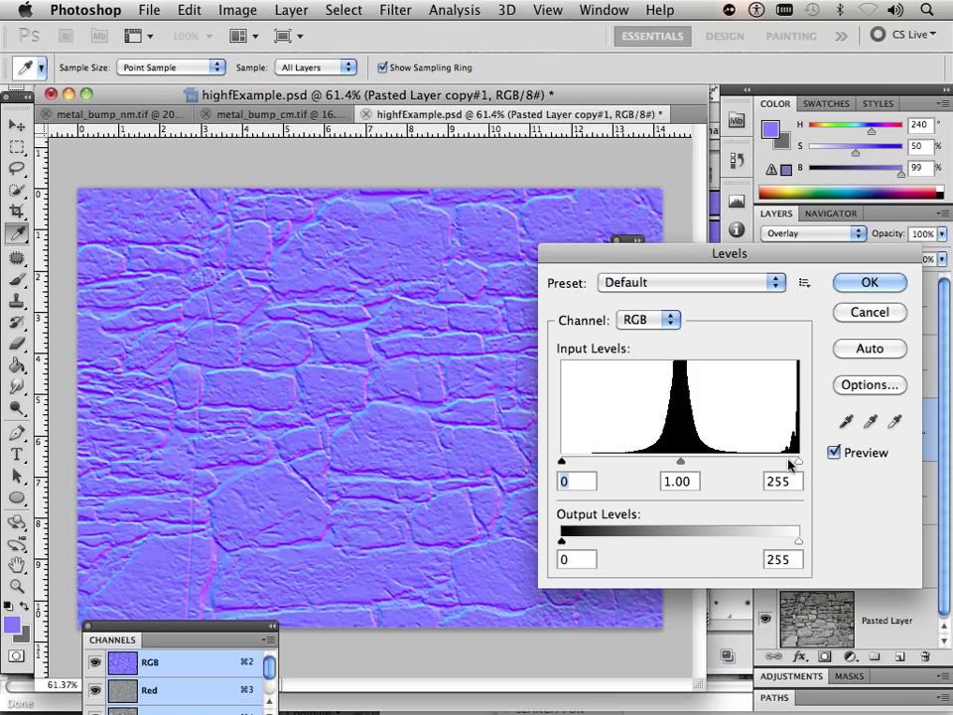
drag(797, 462, 759, 462)
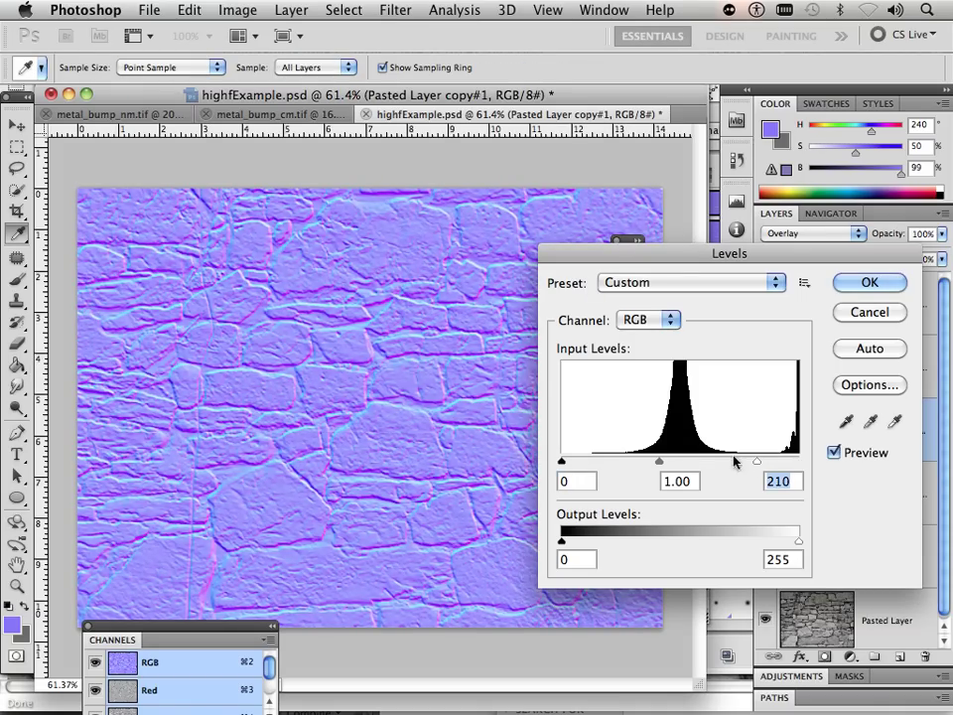
drag(561, 463, 592, 464)
click(843, 287)
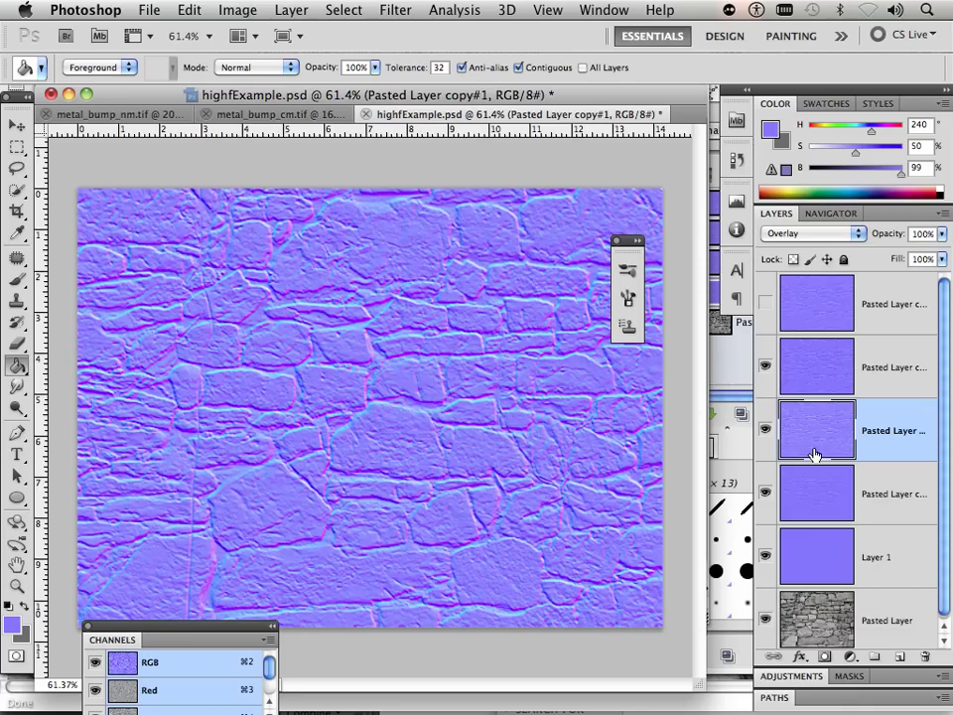
Hide the upper copies and clip Pasted Layer copy's Levels to input 45–199.
click(865, 496)
click(765, 437)
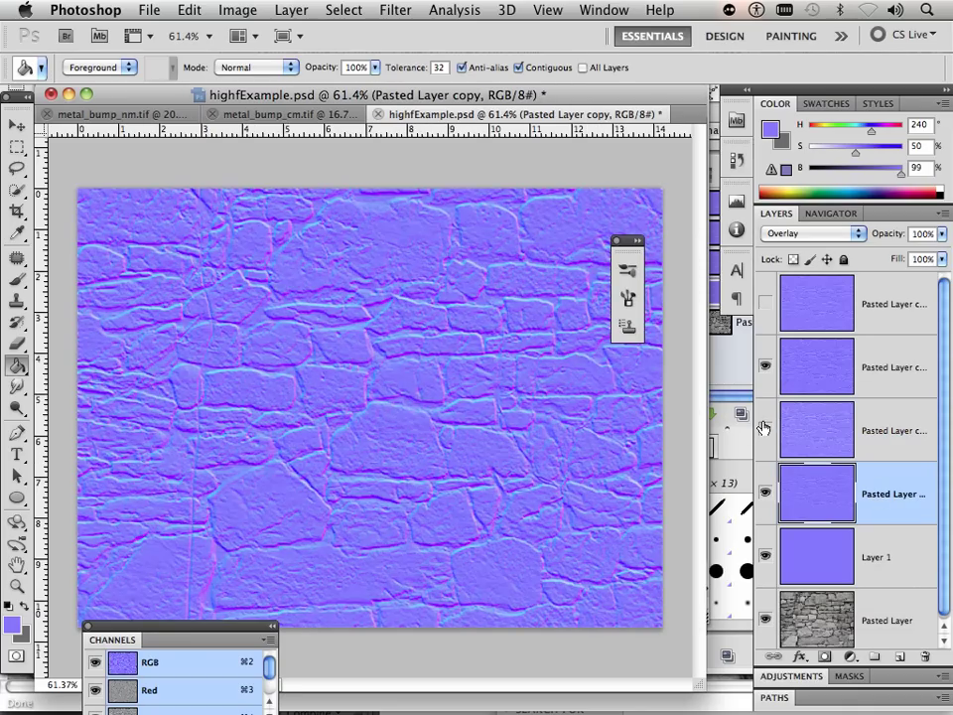
click(764, 371)
click(395, 10)
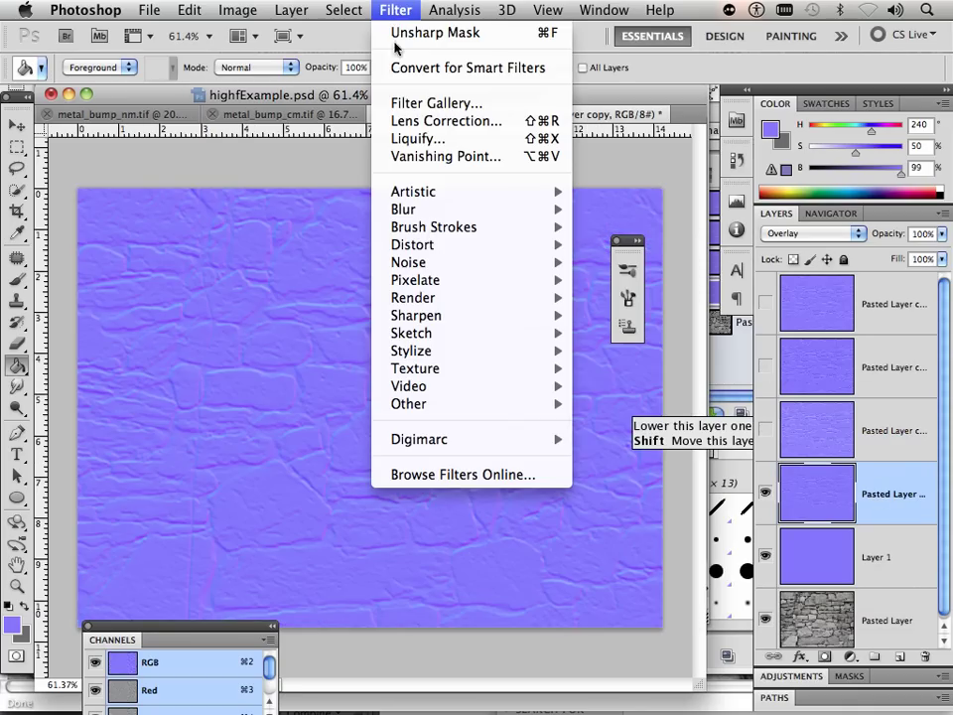
mouse_move(256, 8)
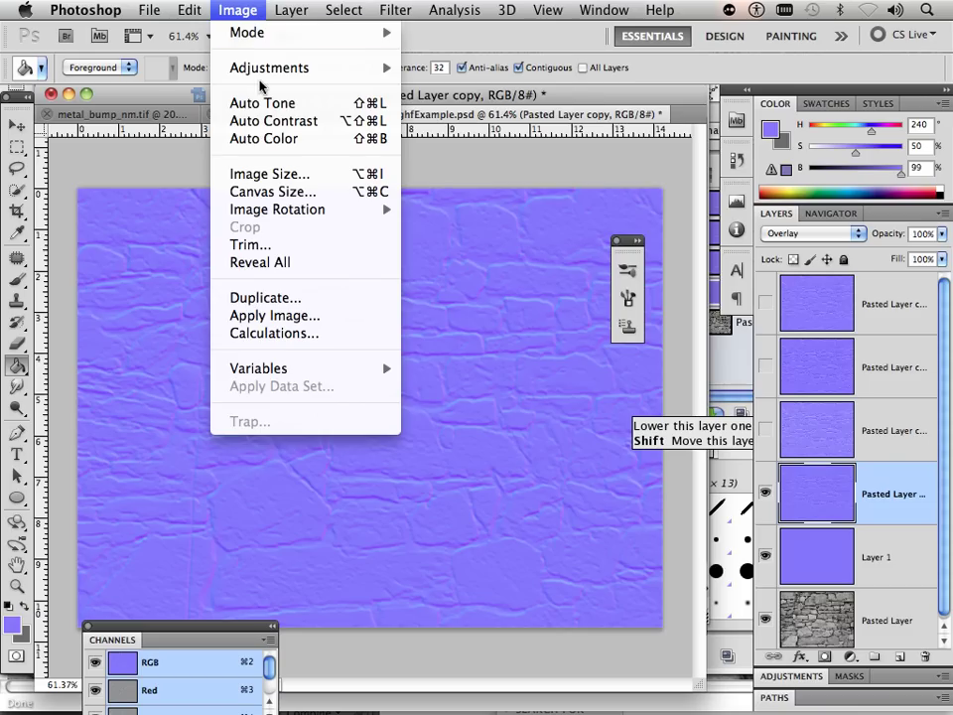
mouse_move(260, 70)
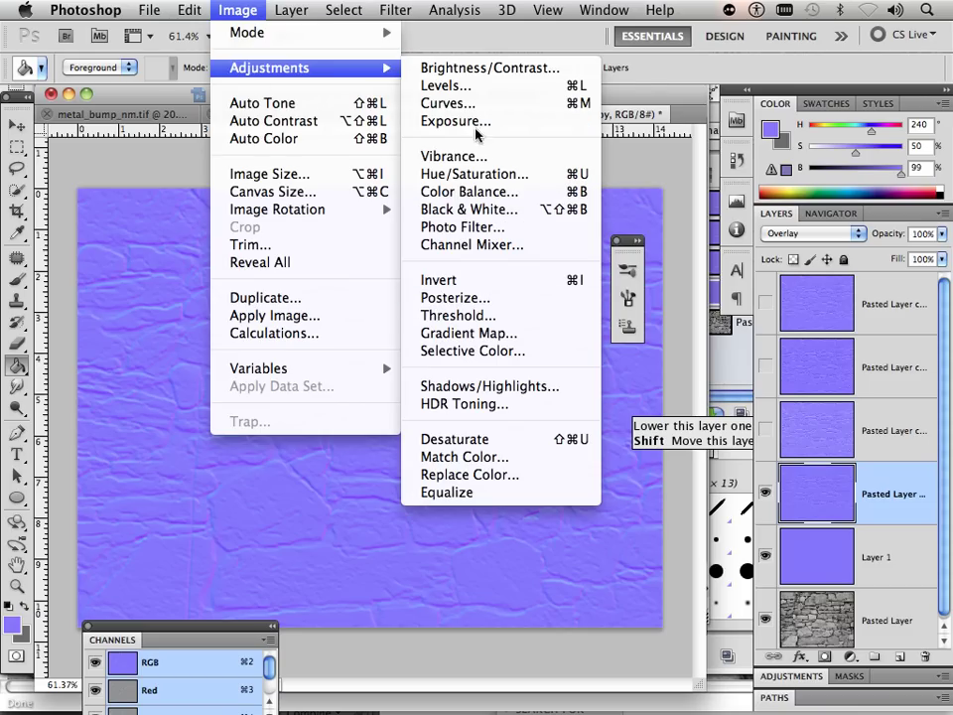
click(475, 86)
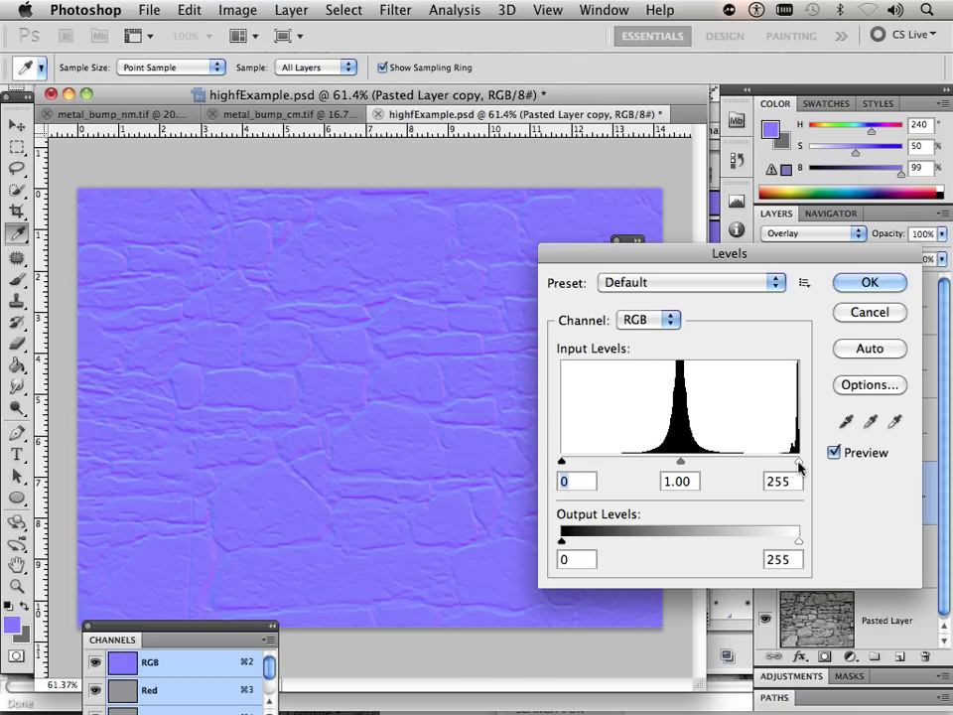
drag(798, 463, 747, 464)
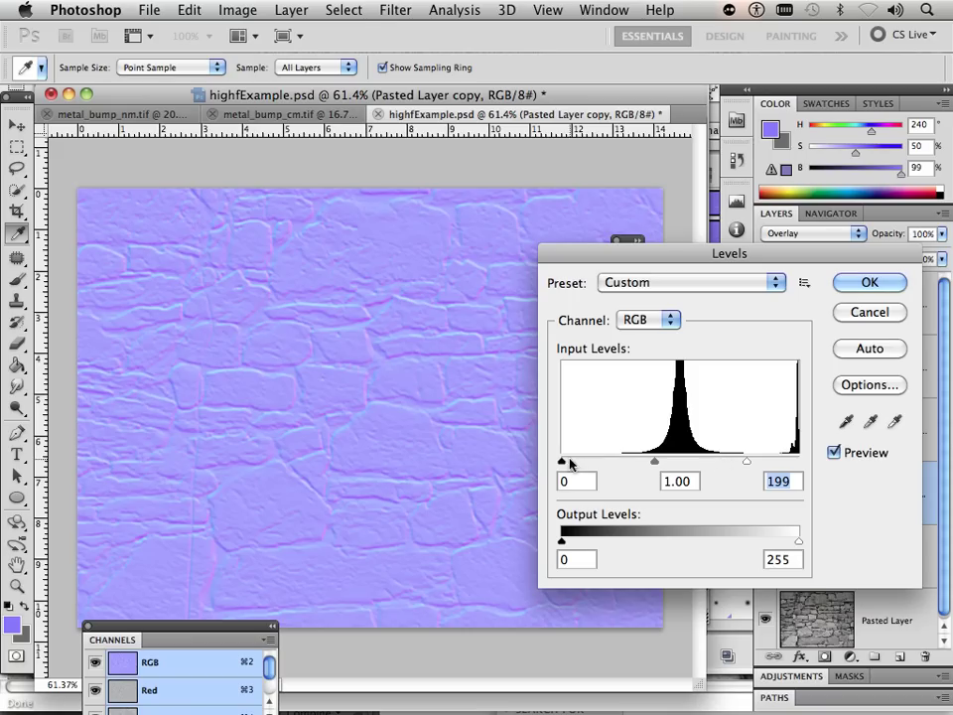
drag(562, 462, 621, 470)
click(864, 282)
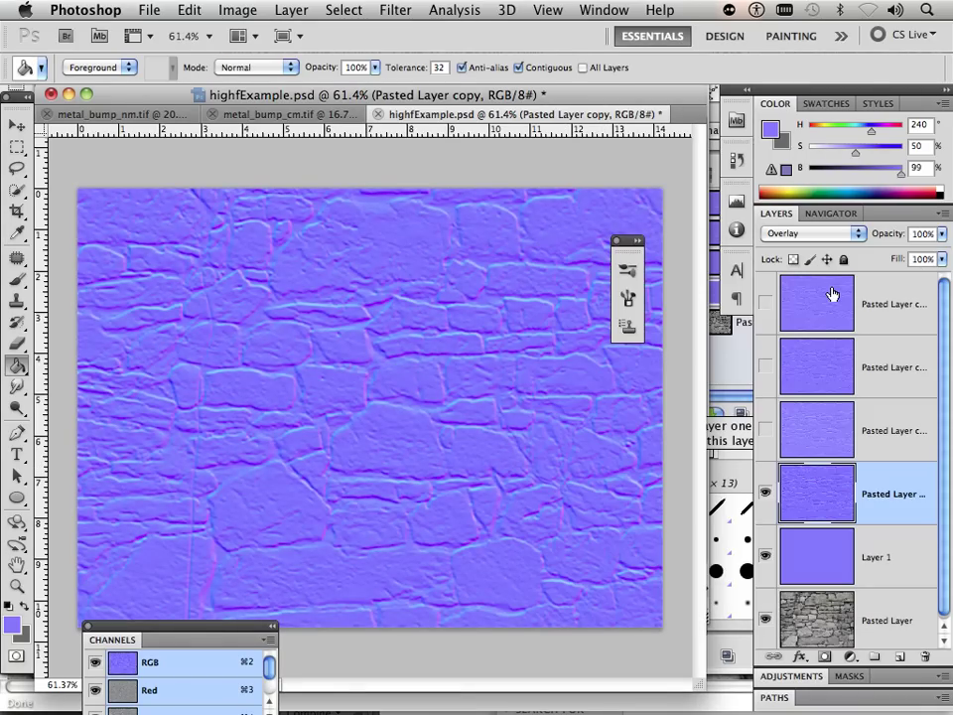
Make the three upper pasted layers visible again.
click(764, 303)
click(765, 366)
click(766, 429)
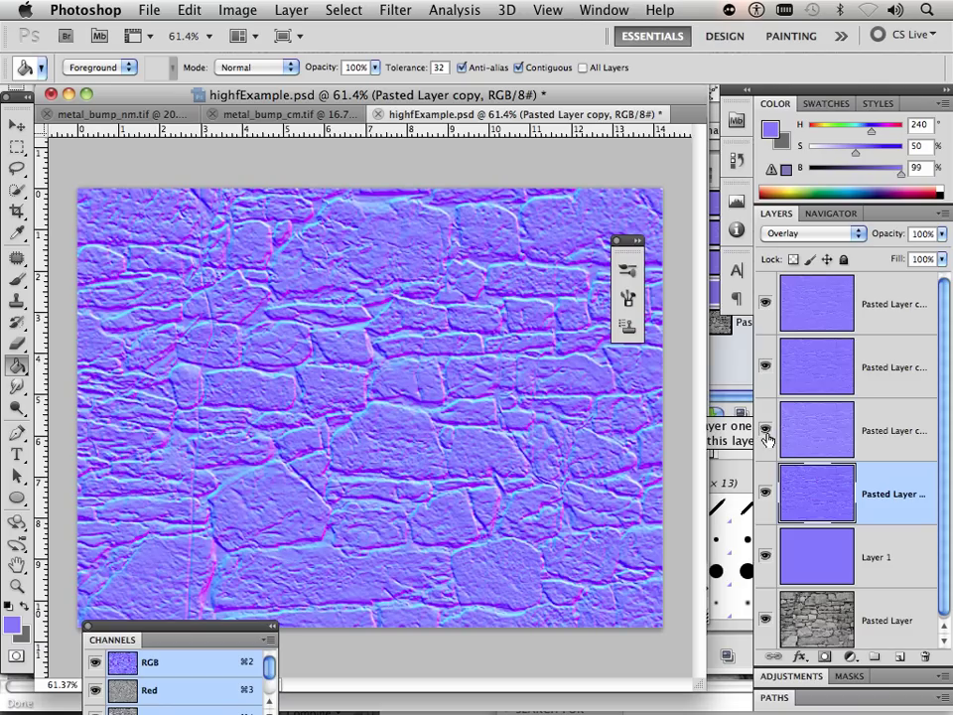
Uncheck channel B in Blending Options for each Pasted Layer copy layer.
click(874, 309)
double_click(904, 315)
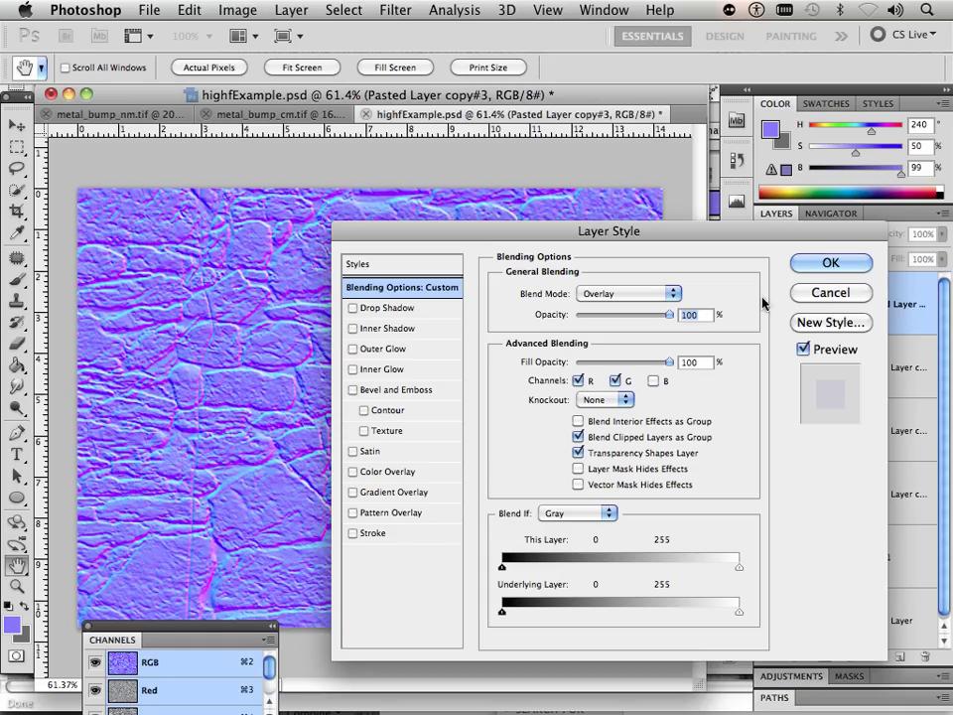
click(819, 262)
click(889, 379)
double_click(889, 380)
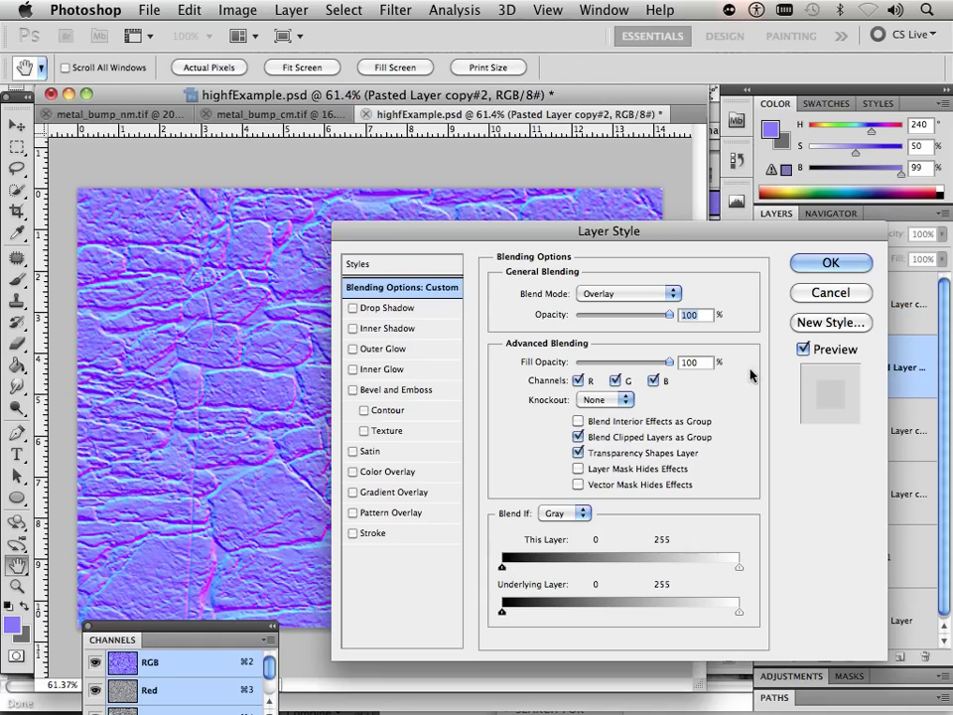
click(652, 381)
click(824, 263)
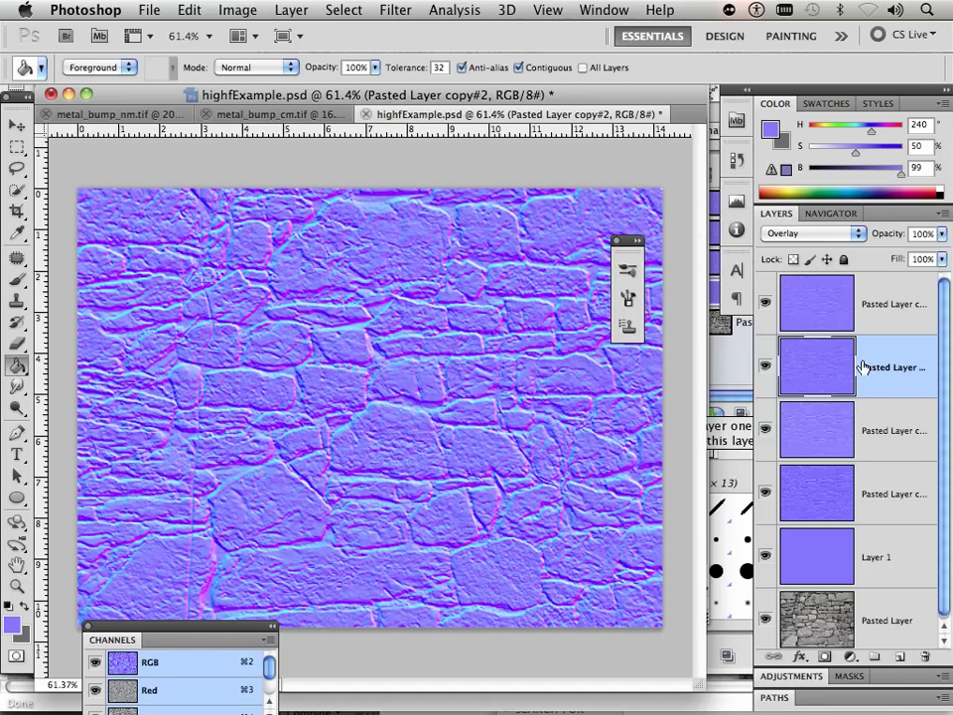
double_click(904, 452)
click(818, 283)
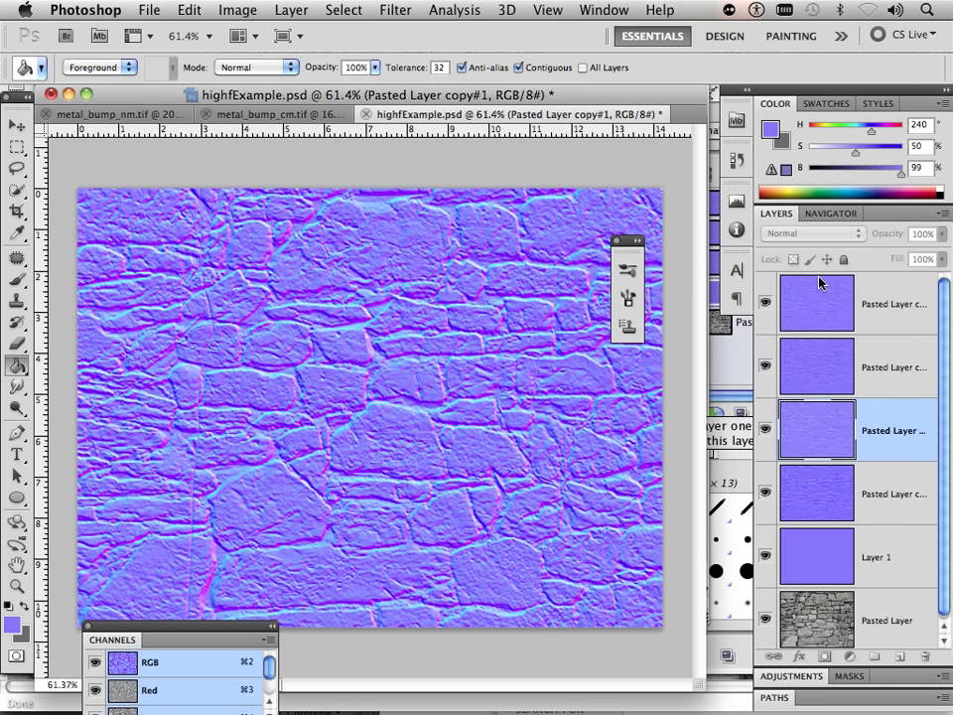
click(889, 491)
double_click(889, 491)
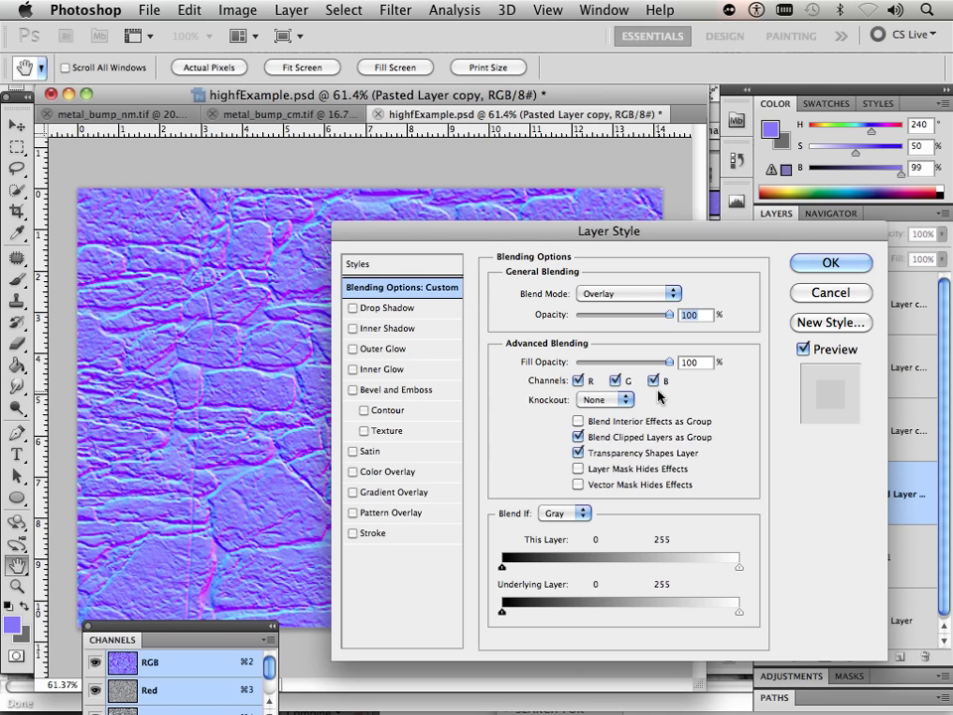
click(834, 262)
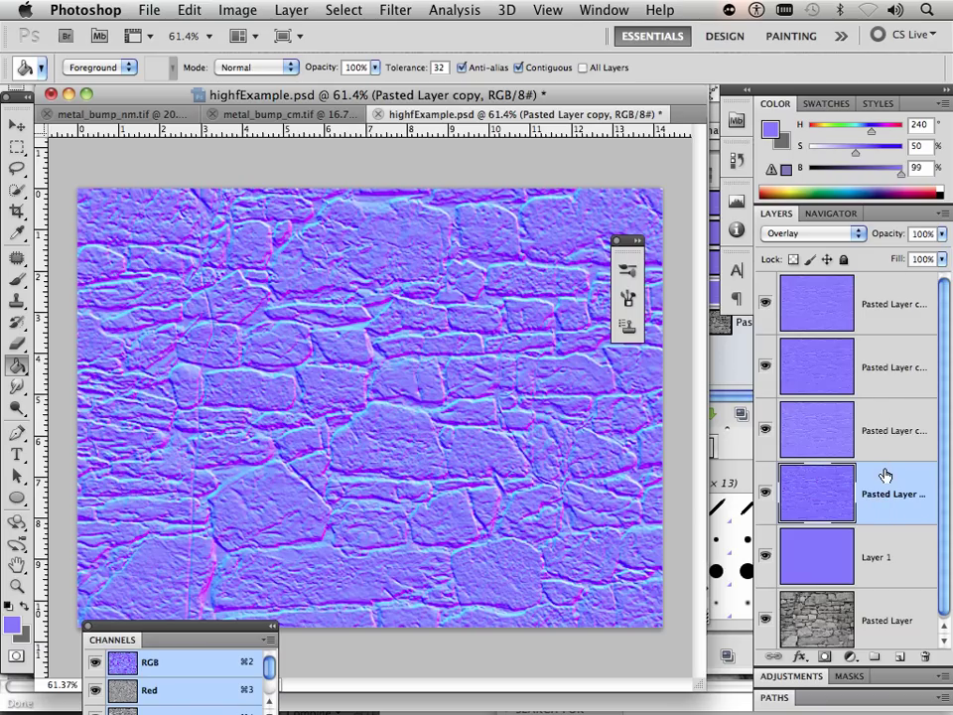
Set Pasted Layer copy#1 opacity to about 55% and Pasted Layer copy#2 to 61%.
click(891, 433)
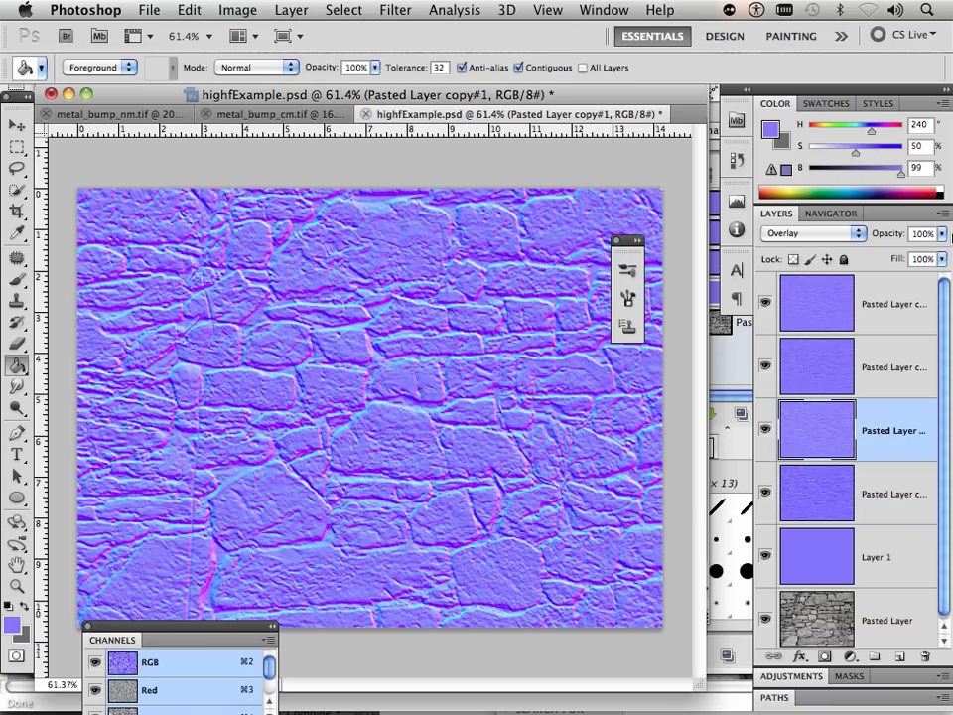
click(944, 234)
drag(937, 253, 834, 253)
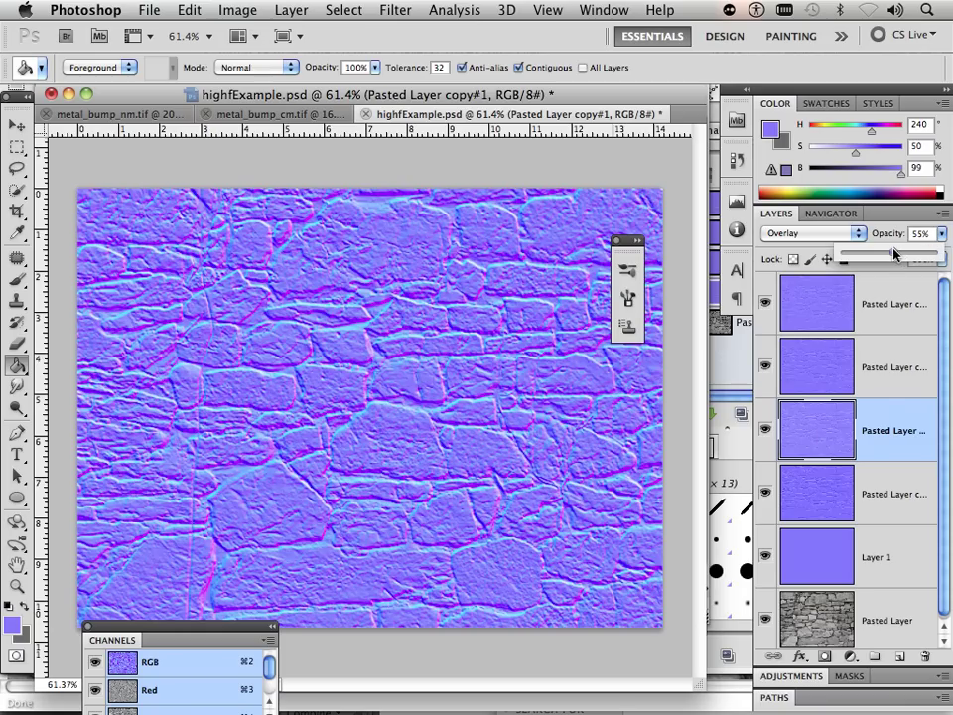
click(893, 367)
click(944, 234)
drag(937, 252, 900, 253)
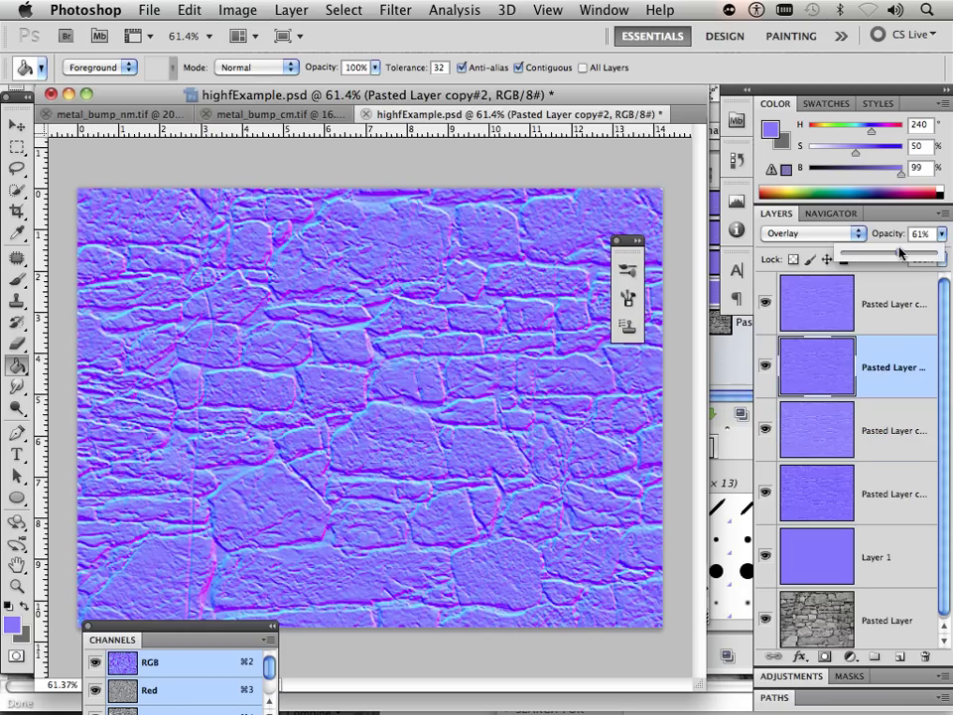